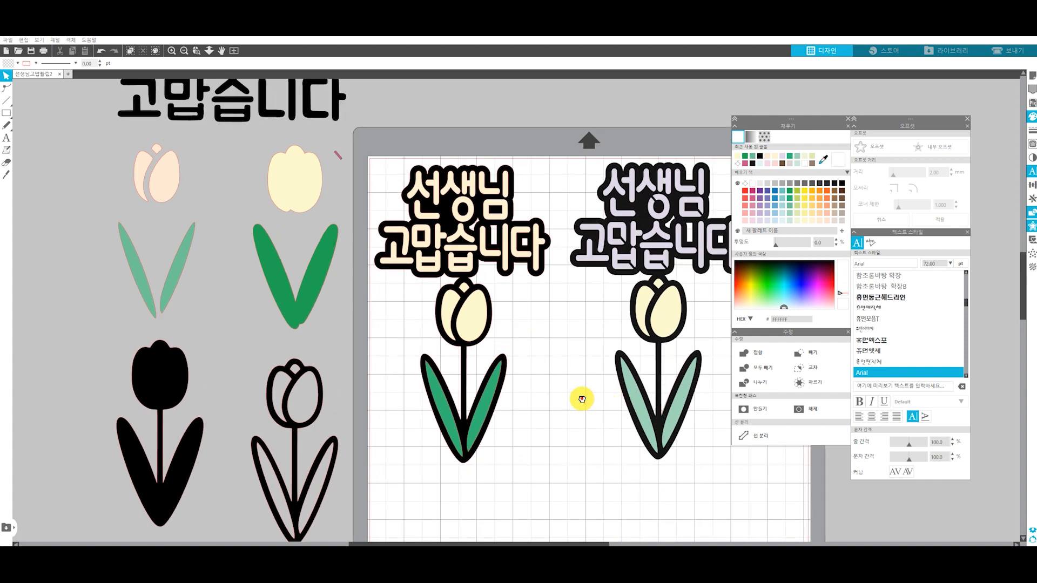
drag(386, 265, 399, 300)
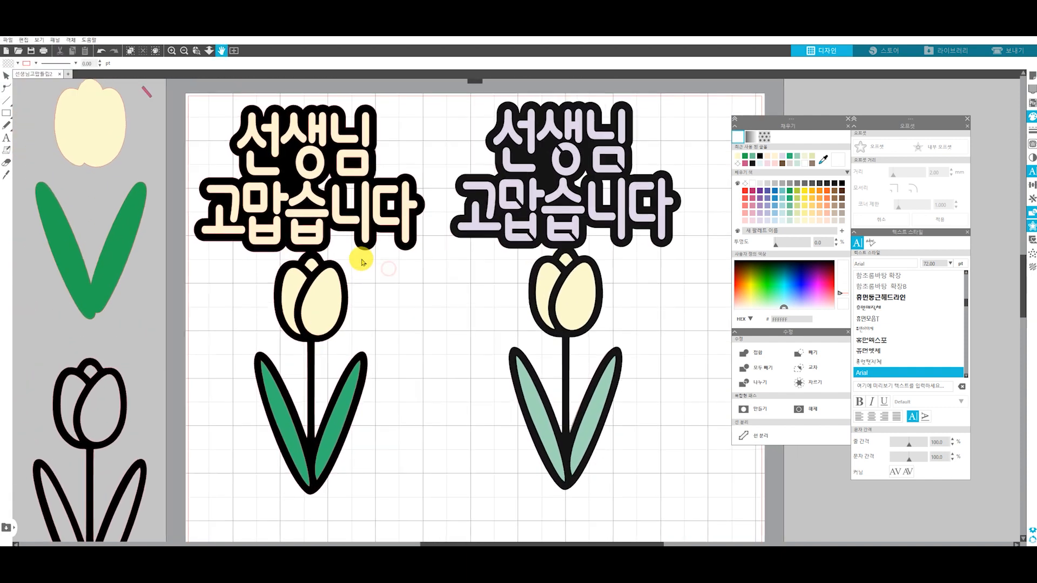
mouse_move(309, 217)
mouse_down()
mouse_move(378, 220)
mouse_move(316, 215)
mouse_up()
drag(320, 292, 342, 296)
click(469, 271)
key(ctrl+z)
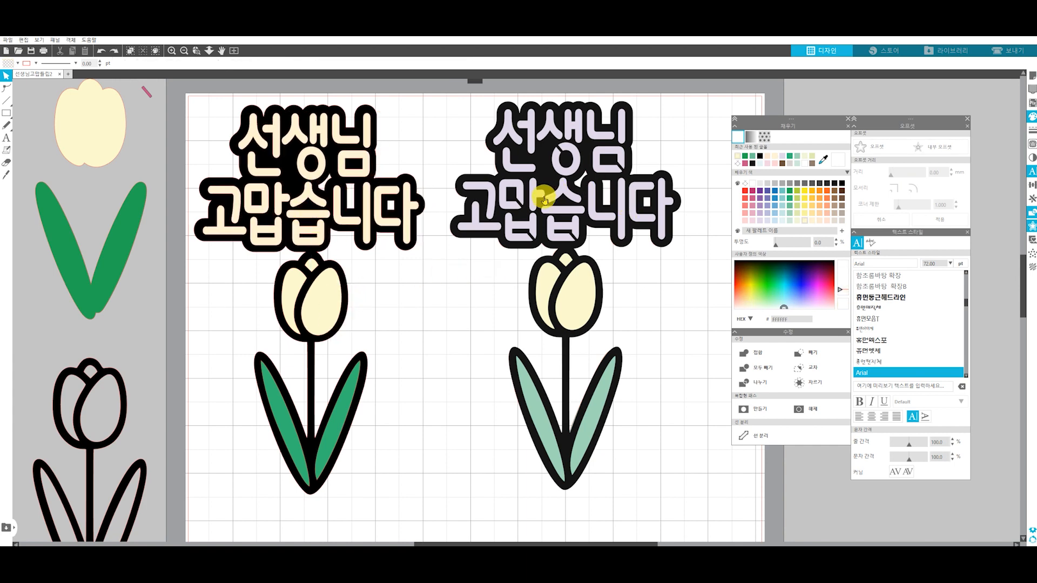
mouse_move(499, 250)
mouse_down()
mouse_move(624, 264)
mouse_move(535, 276)
mouse_move(526, 286)
mouse_move(607, 225)
mouse_move(498, 250)
mouse_up()
click(431, 318)
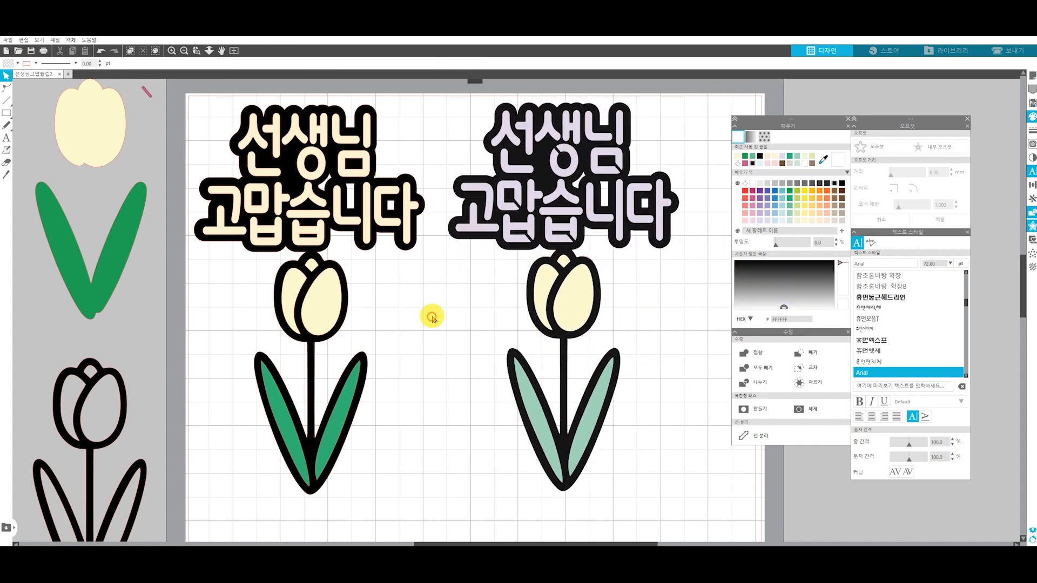
key(ctrl+z)
Move both finished tulip lettering designs off the page into the grey area to its right
drag(699, 484, 421, 269)
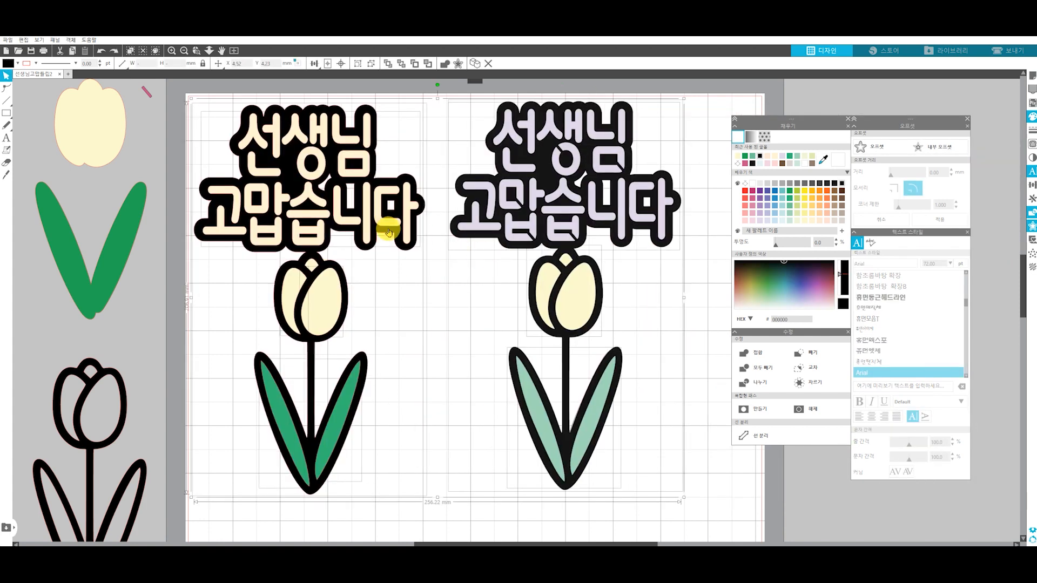
drag(253, 155, 875, 144)
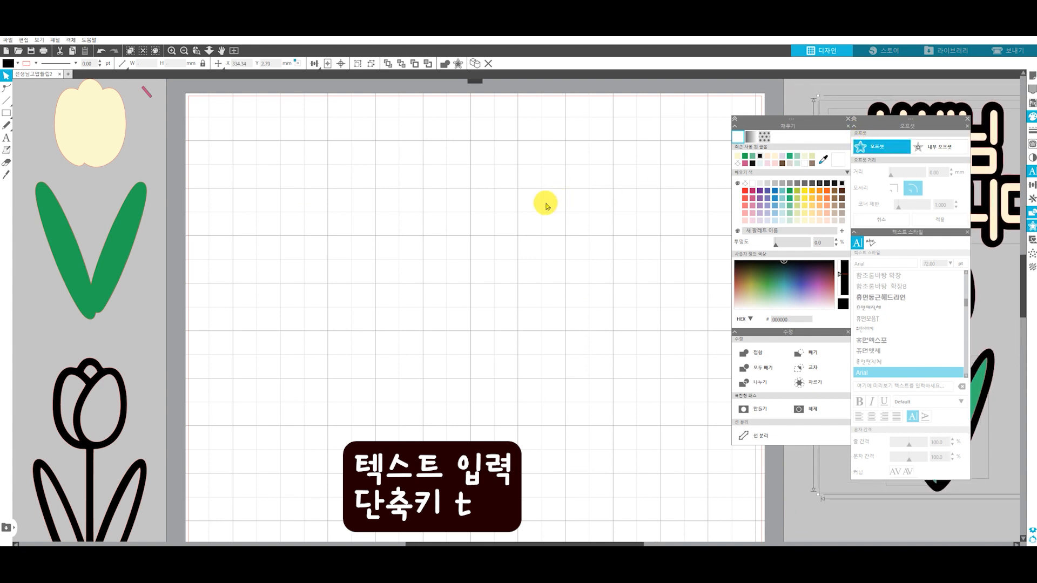
Add a two-line text reading "선생님" and "고맙습니다" on the empty page
click(6, 138)
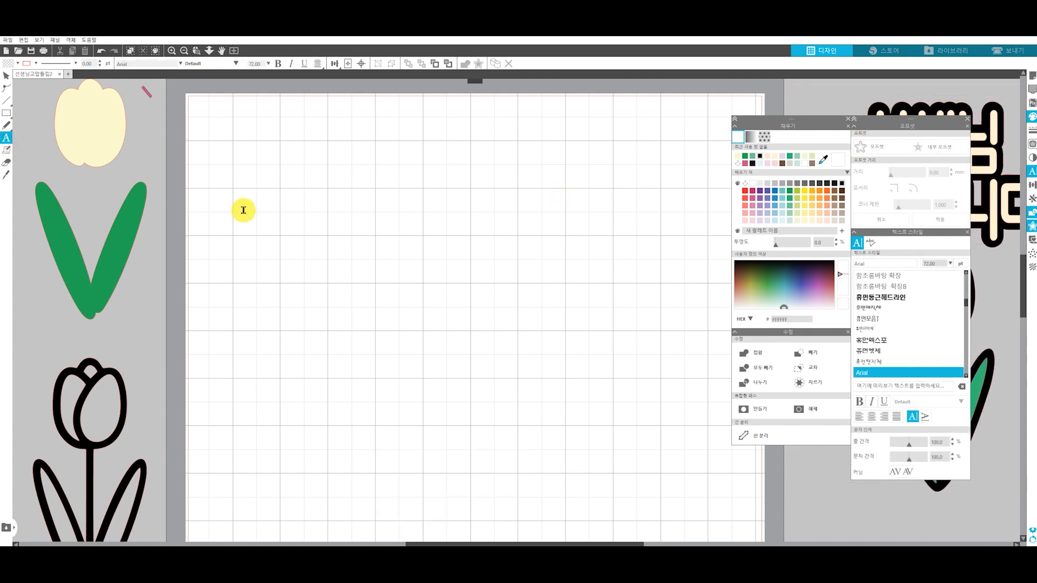
click(291, 208)
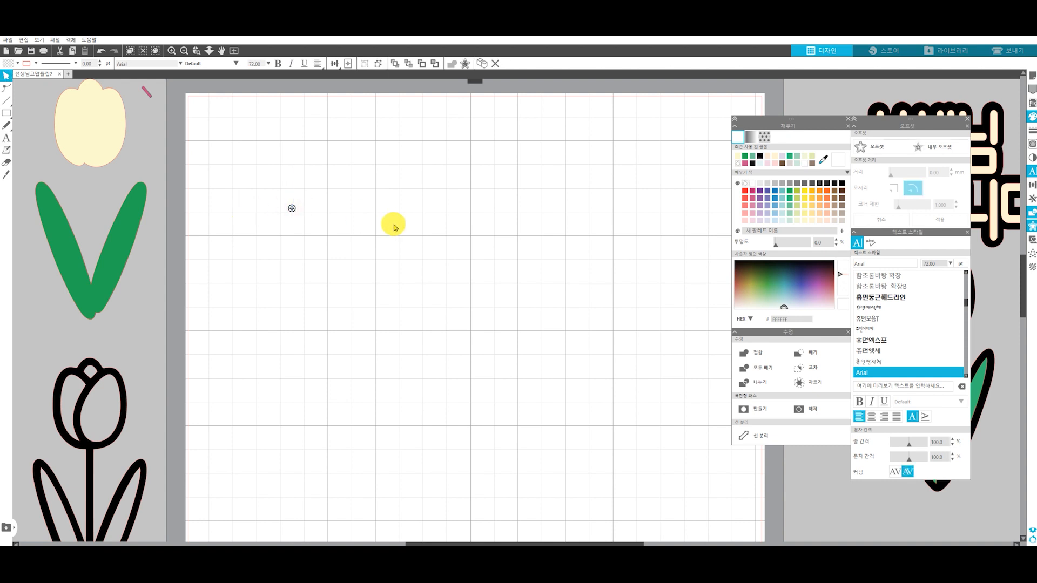
text(선생님)
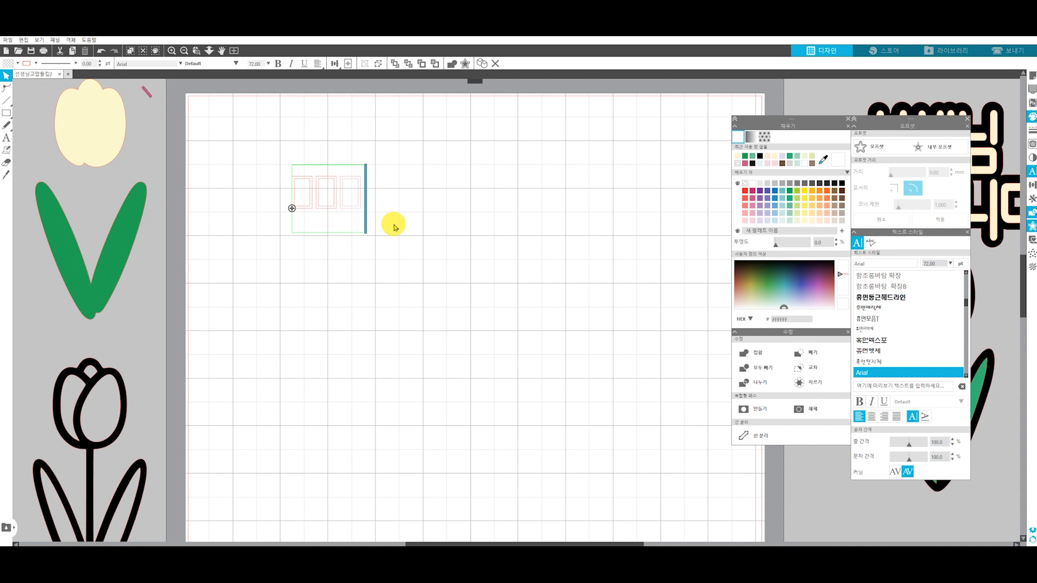
text(고맙습니다)
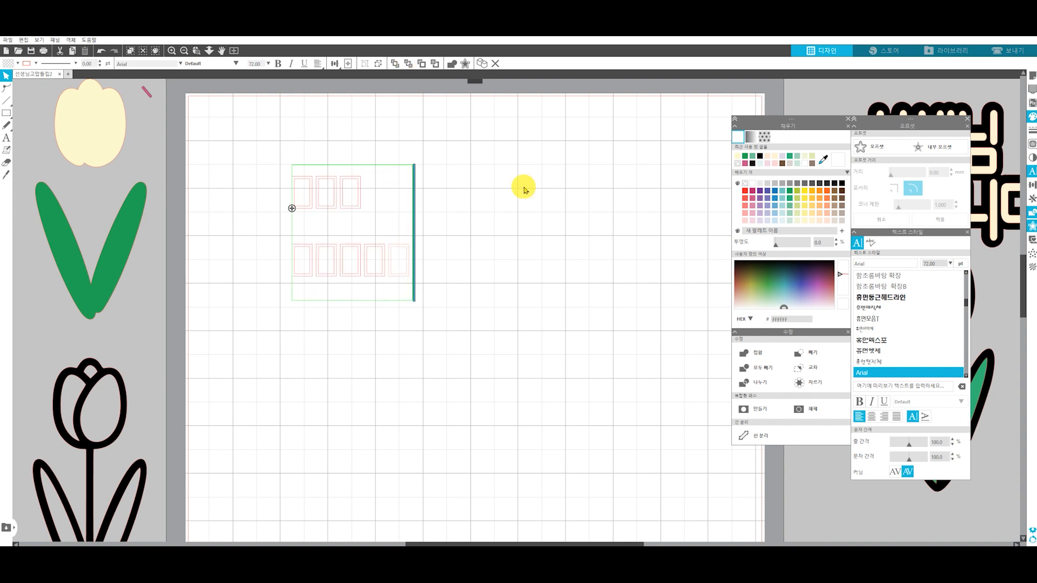
click(519, 209)
Set the font of the two-line text to 배달의민족 주아 OTF
click(373, 263)
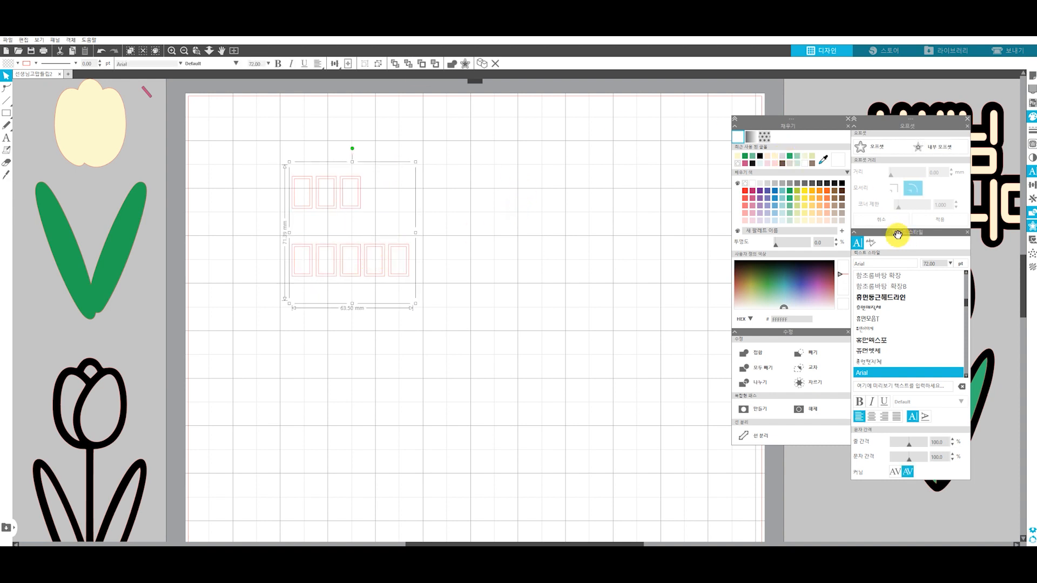
drag(965, 302, 965, 288)
click(925, 319)
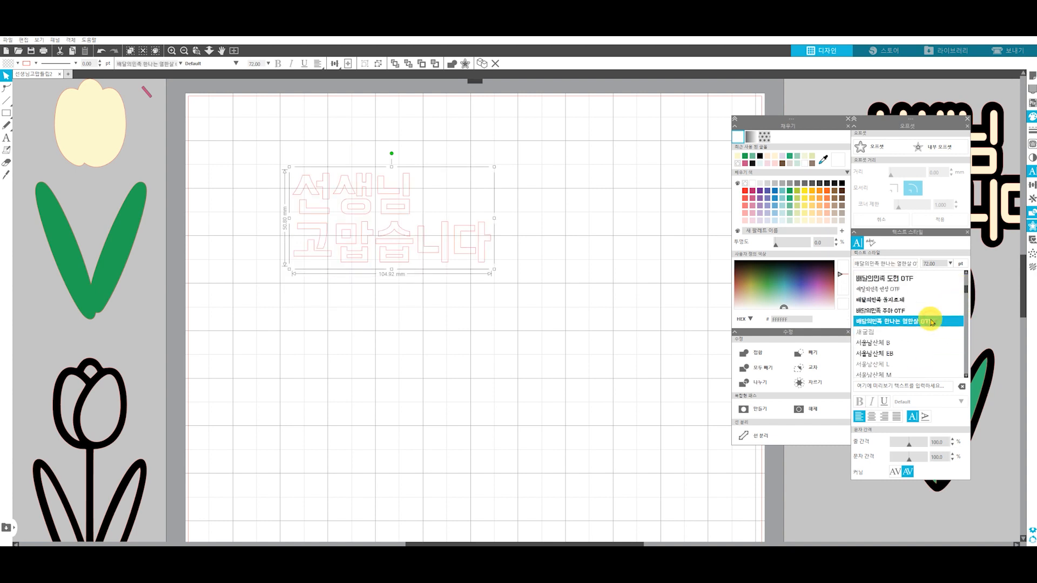
click(930, 311)
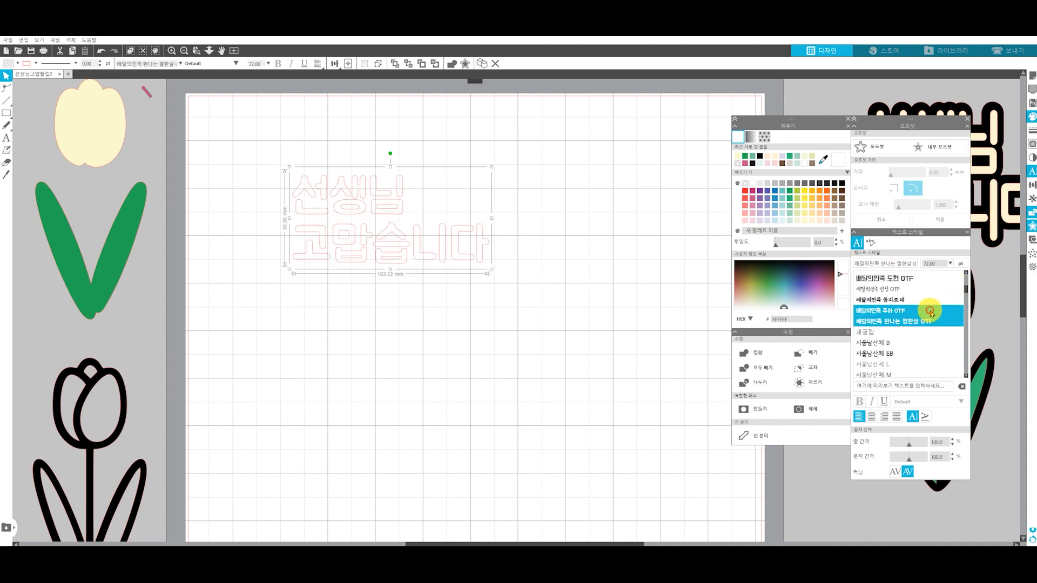
Move the text to the page's upper-left corner and enlarge it proportionally to about 331 mm wide
click(359, 292)
drag(366, 246, 275, 196)
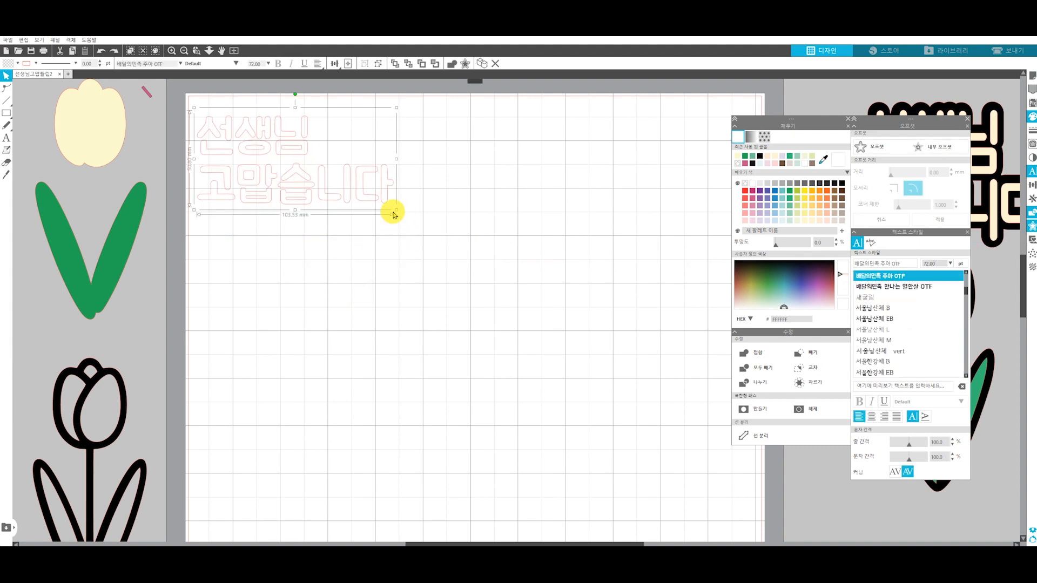
drag(396, 211, 809, 460)
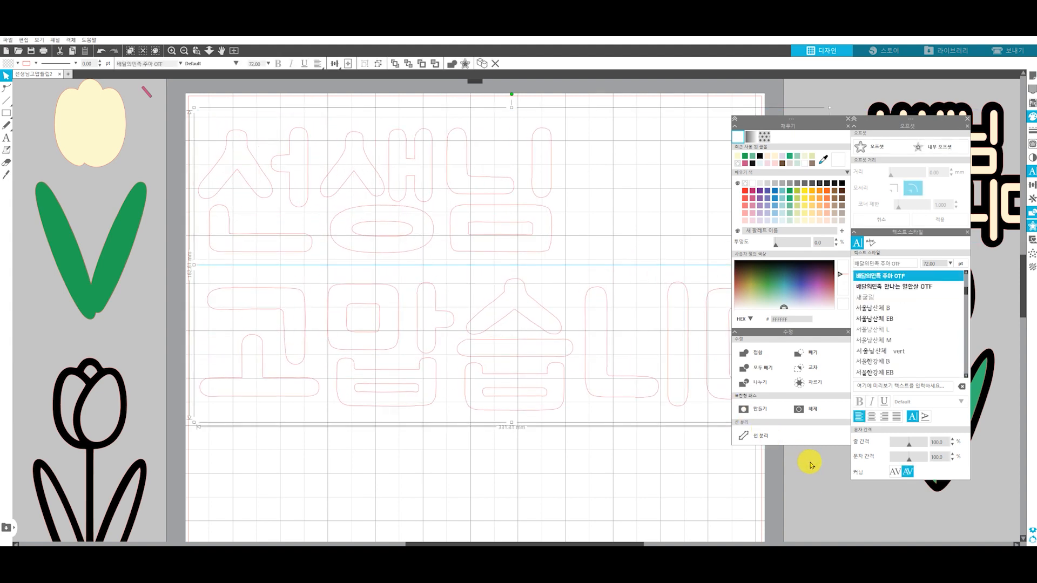
Offset the text outward by 1 mm, separate the offset lettering from the original and place it in the page's upper-left area
click(869, 147)
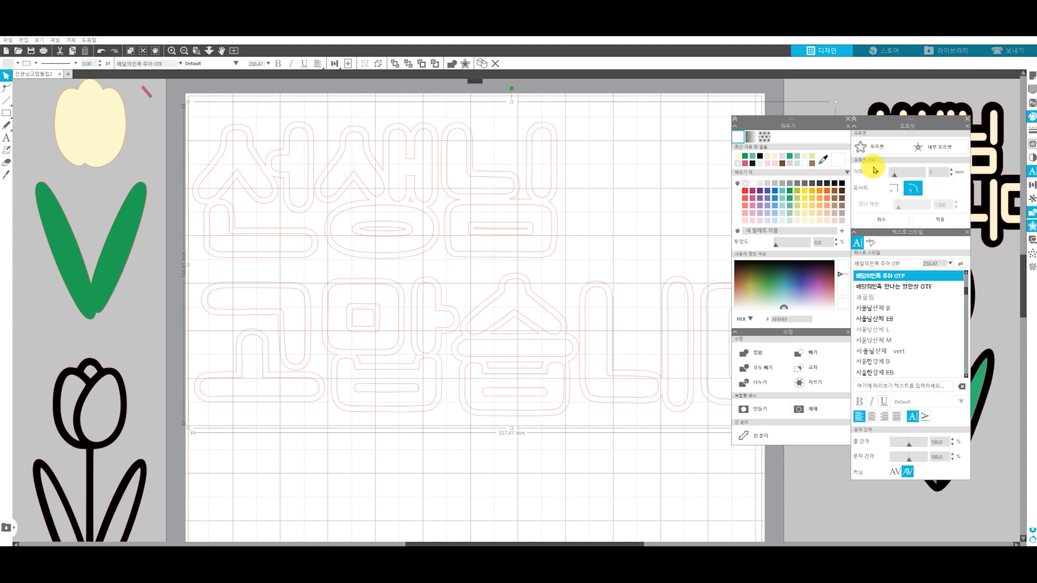
click(922, 219)
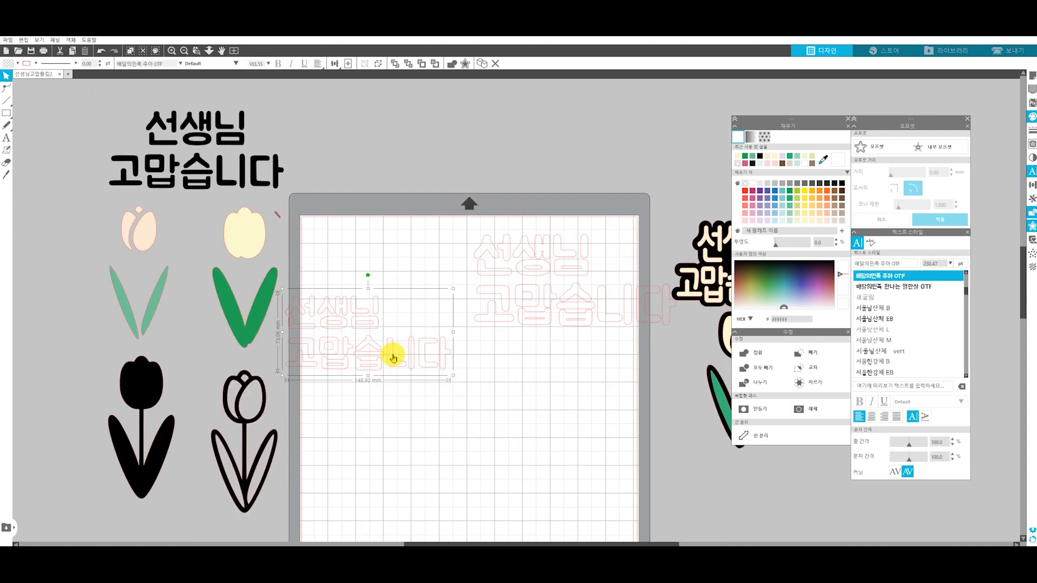
drag(393, 356, 667, 144)
click(605, 358)
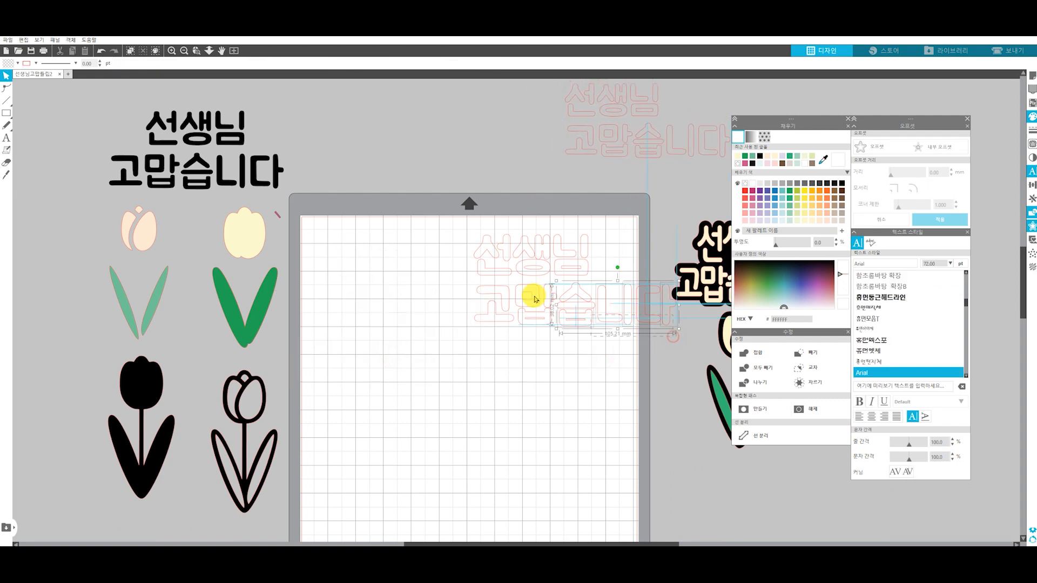
click(520, 289)
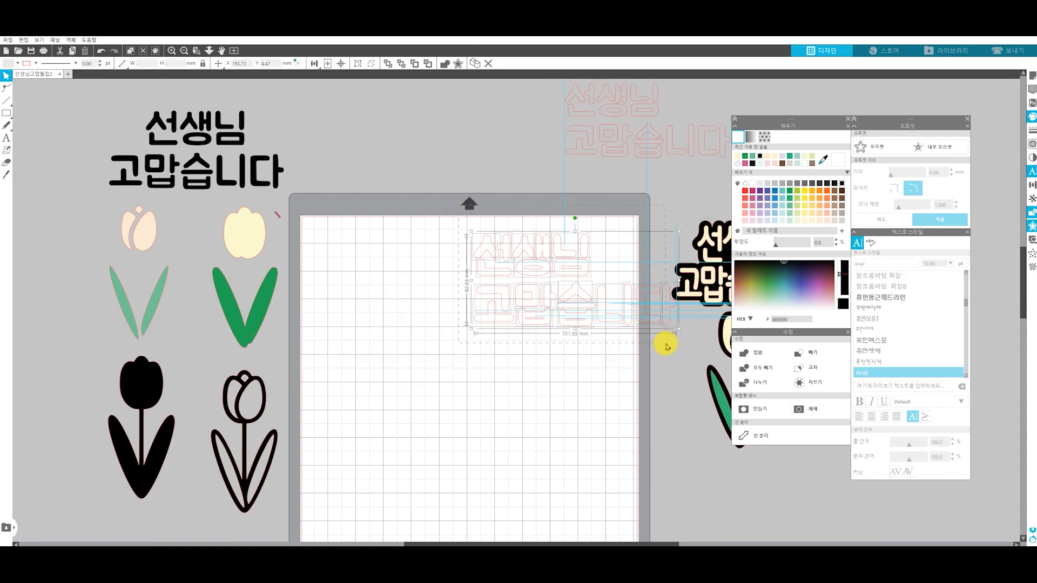
drag(548, 294, 389, 306)
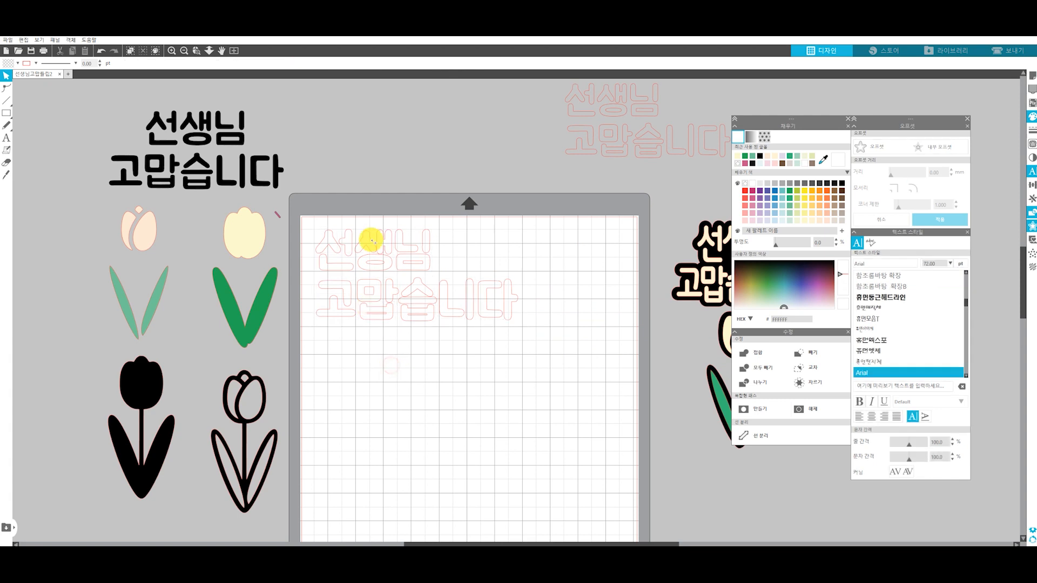
Scale the offset lettering to about 141 mm wide in the page's upper-left corner and stretch it vertically
scroll(425, 331, up, 3)
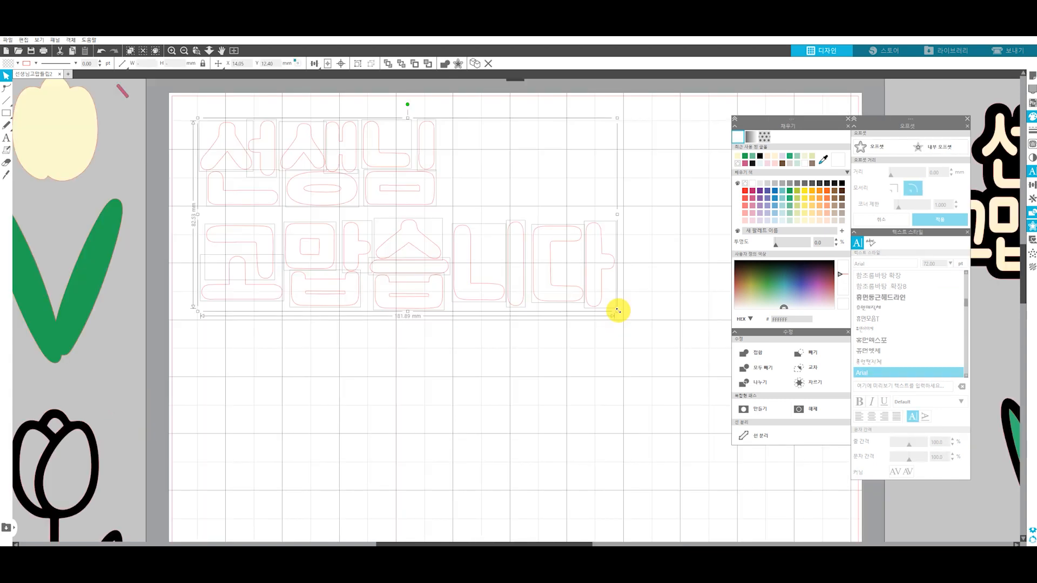
drag(618, 312, 555, 331)
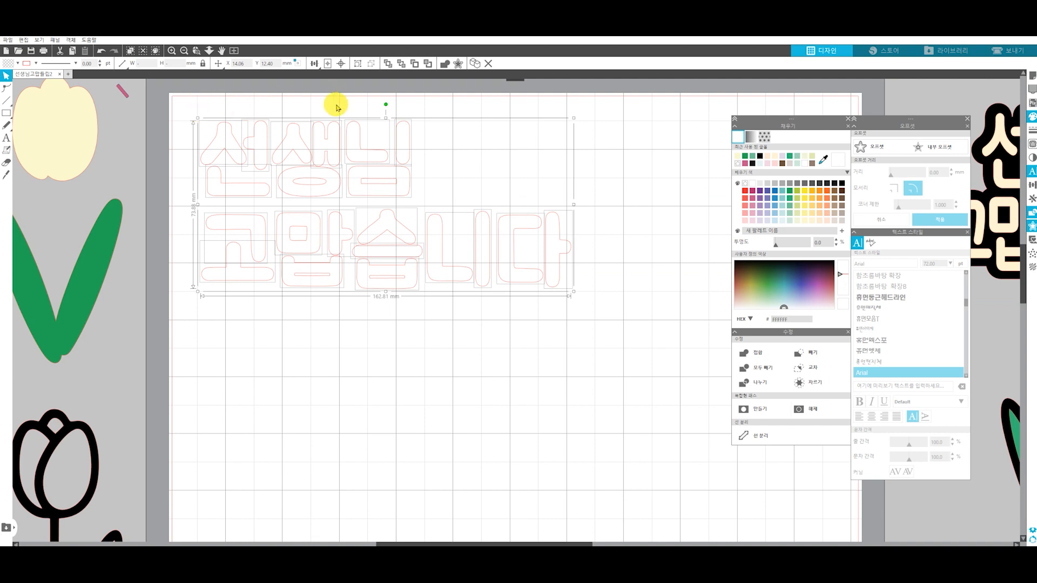
drag(573, 292, 495, 285)
click(338, 222)
drag(324, 221, 313, 204)
drag(496, 257, 513, 264)
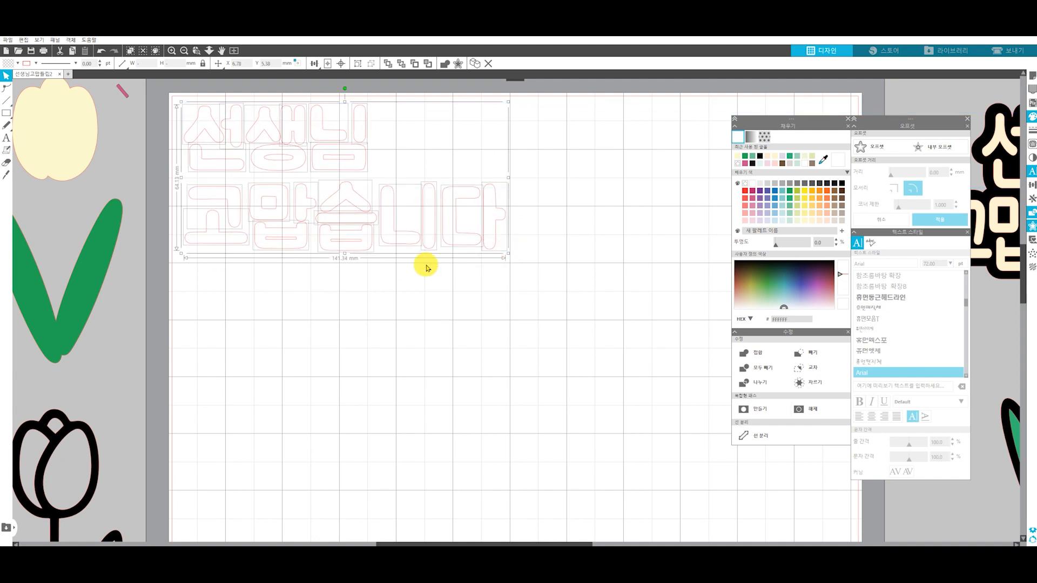
drag(345, 255, 337, 311)
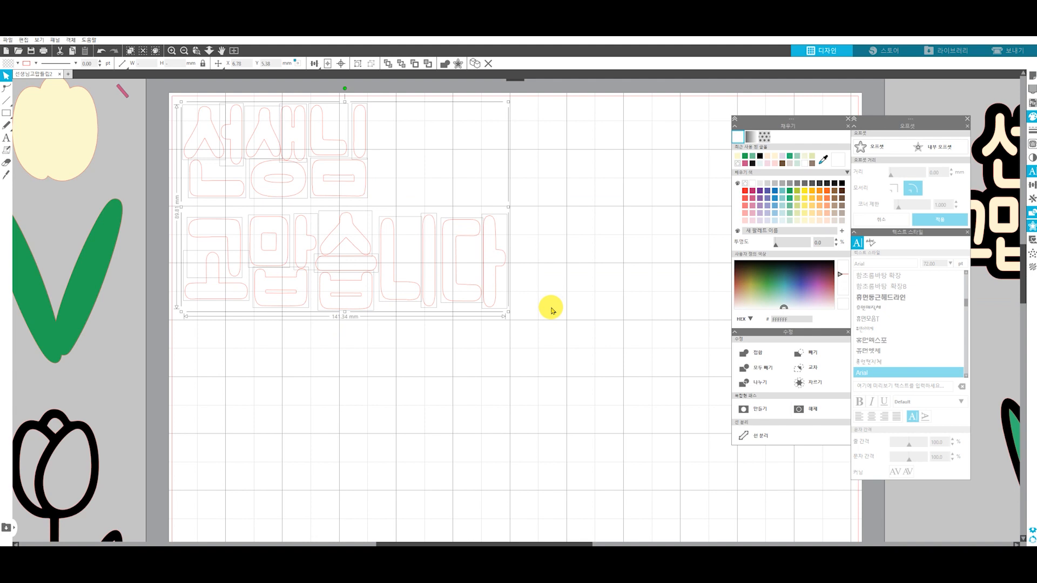
Select the 선생님 row and open the grid settings of the page setup
click(386, 163)
click(195, 110)
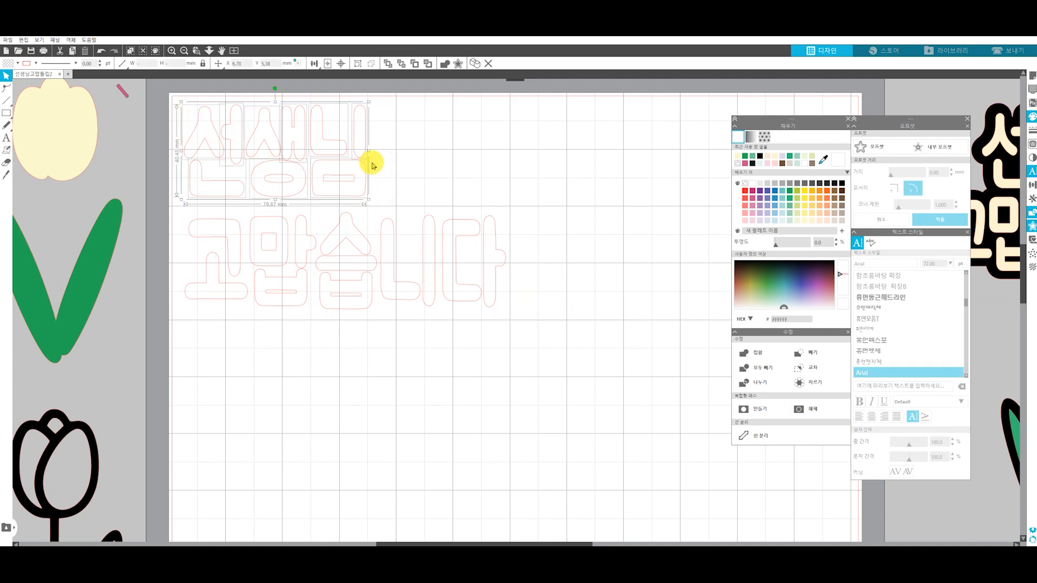
click(1031, 75)
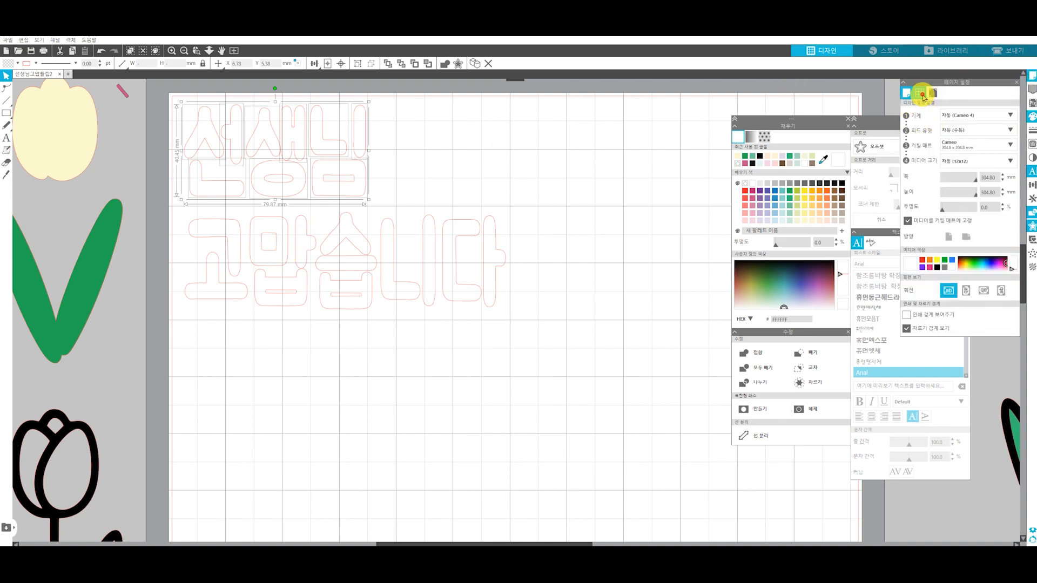
click(920, 93)
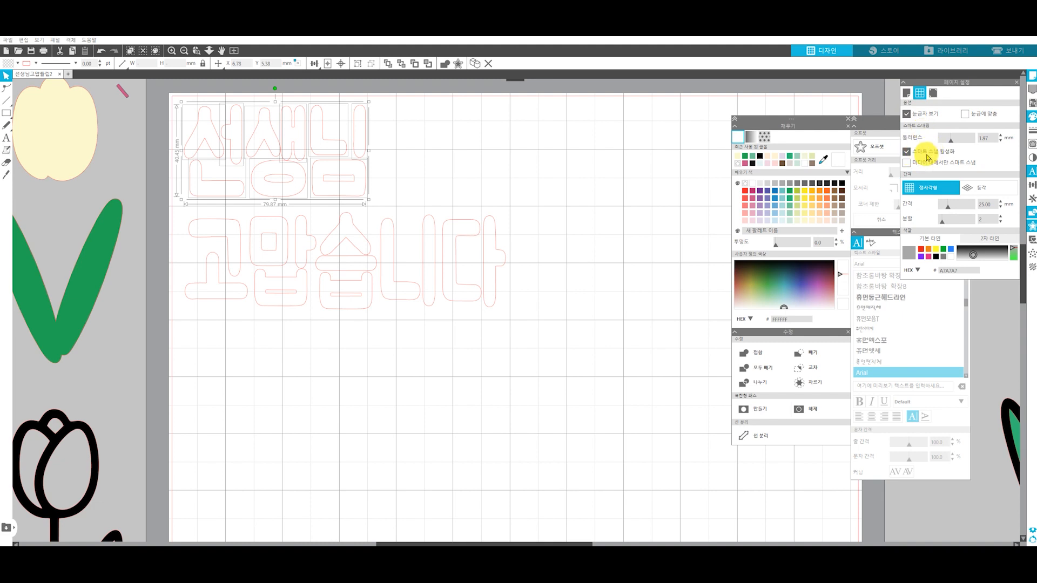
Try to position the 선생님 row above 고맙습니다 with smart snap on
drag(338, 157, 425, 169)
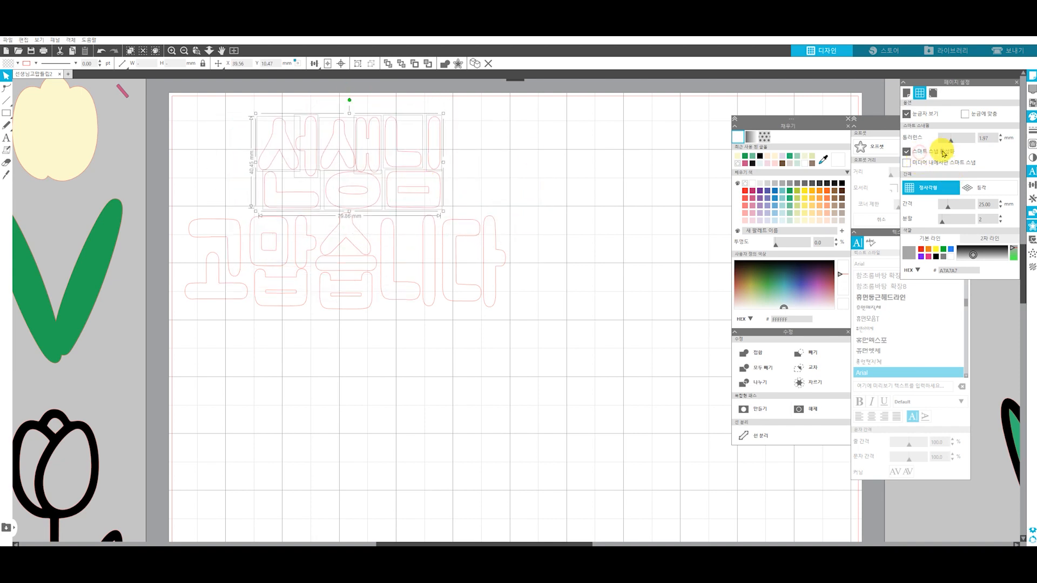
click(341, 169)
drag(462, 197, 250, 112)
mouse_move(296, 155)
mouse_down()
mouse_move(335, 150)
mouse_move(283, 155)
mouse_move(326, 160)
mouse_move(287, 151)
mouse_move(315, 152)
mouse_up()
click(574, 211)
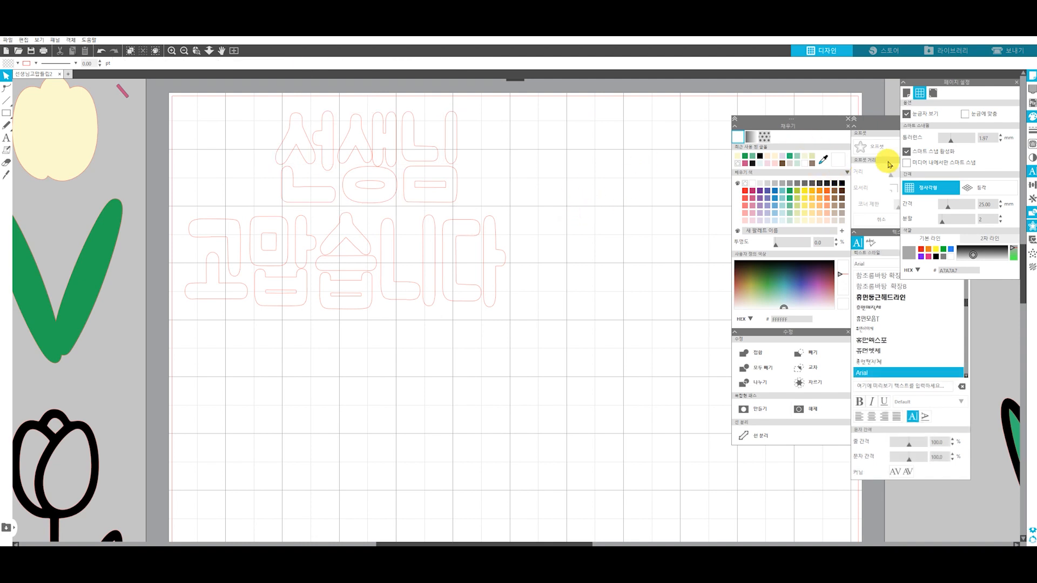
Turn off smart snap and centre the 선생님 row above the 고맙습니다 row
click(918, 154)
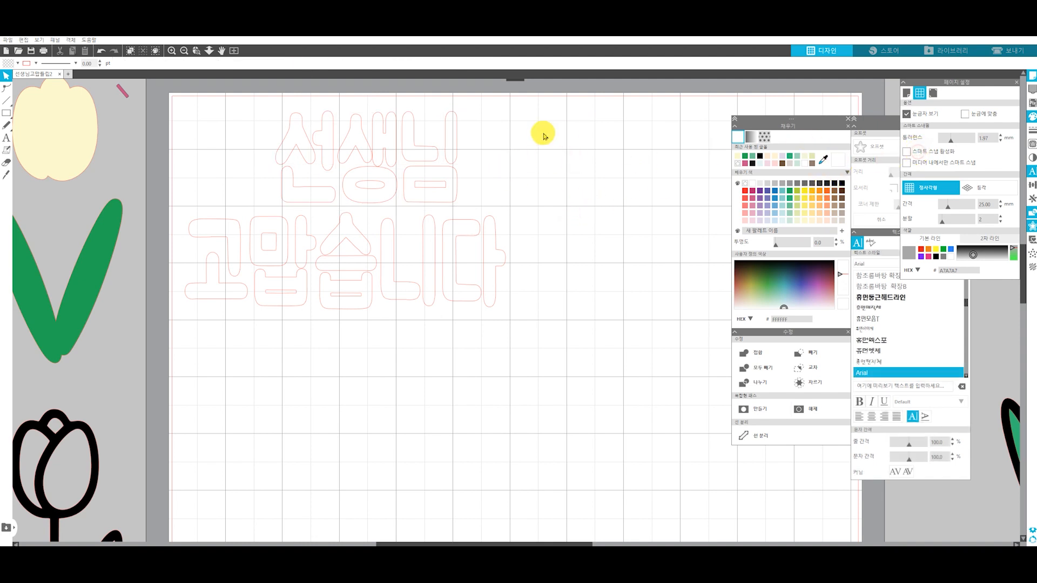
drag(464, 214, 264, 99)
drag(347, 144, 324, 146)
Nudge the 고맙습니다 row up slightly to tighten the gap below 선생님
drag(513, 324, 173, 206)
key(Up)
key(Up)
key(Up)
key(Up)
key(Up)
key(Up)
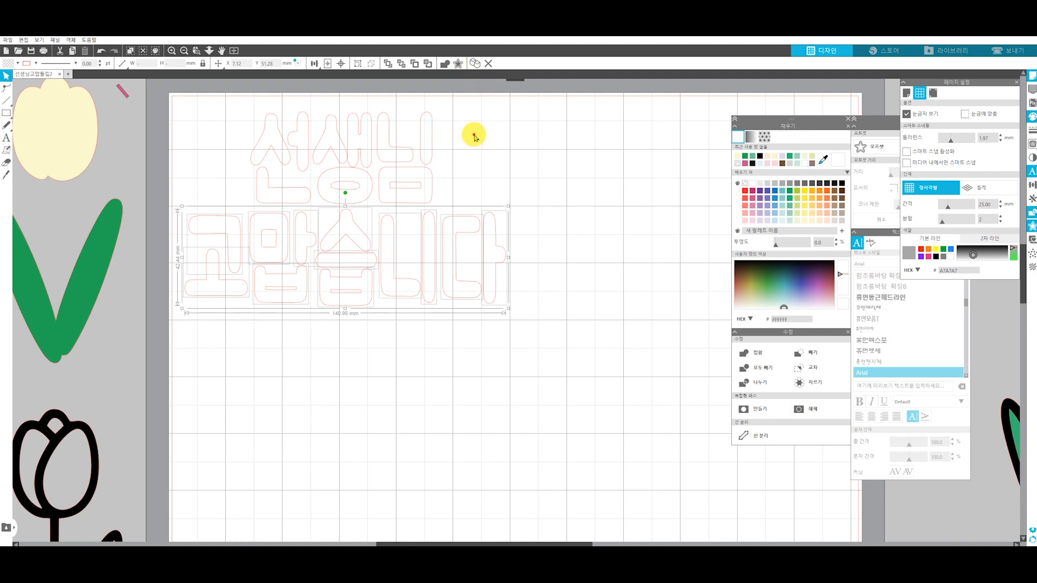
click(474, 137)
drag(523, 327, 143, 109)
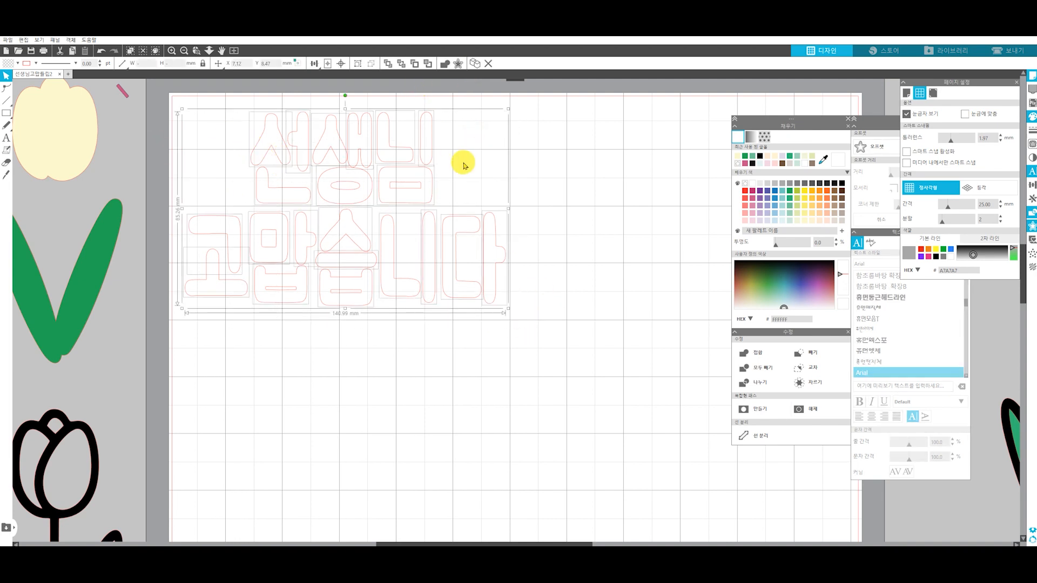
click(466, 165)
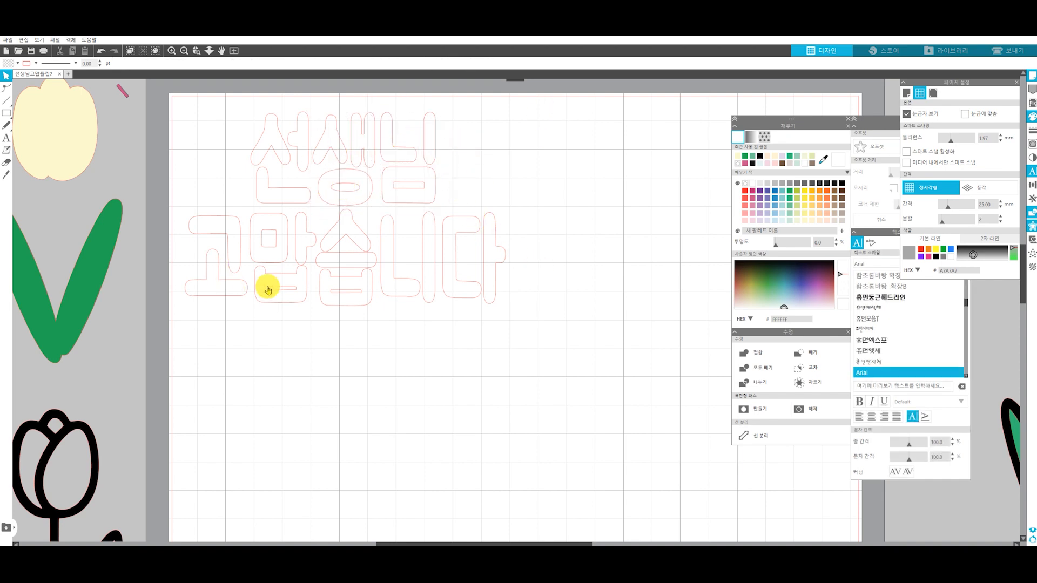
Shift the letter 고 slightly right and nudge 맙 up in the lower row
drag(224, 241, 228, 241)
drag(277, 275, 277, 276)
click(264, 215)
shift+click(308, 239)
key(Up)
key(Up)
Nudge the letter 습 down and shift 다 slightly left in the lower row
click(351, 284)
shift+click(356, 268)
key(Down)
key(Down)
click(350, 295)
click(468, 231)
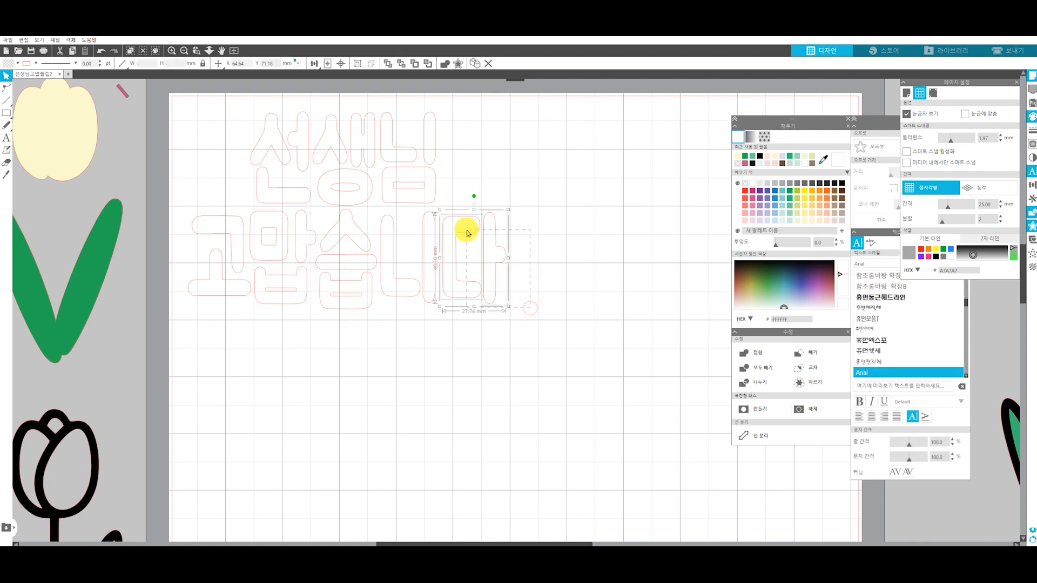
click(514, 151)
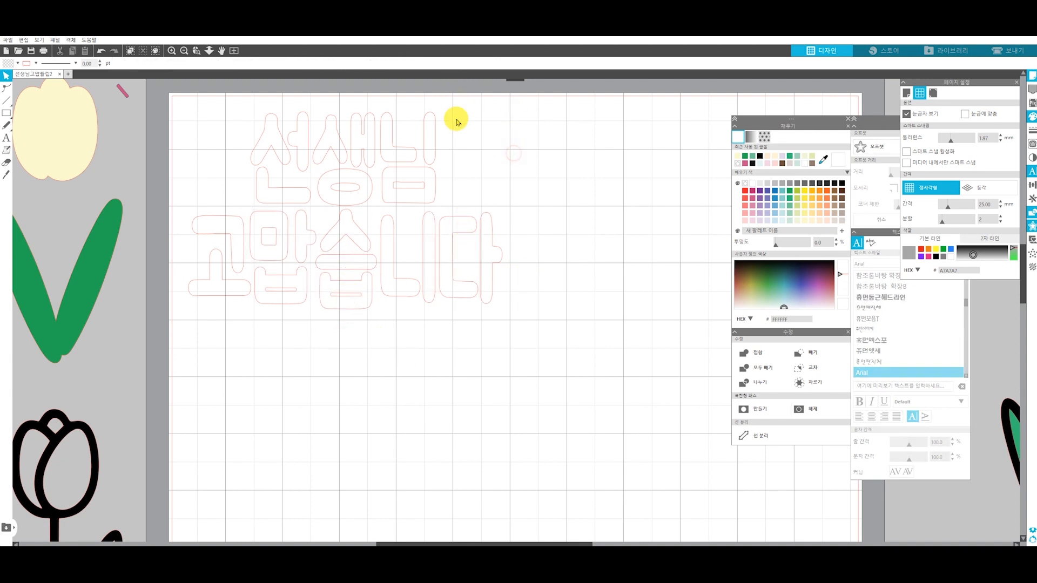
Group the whole two-line lettering and shift it slightly down and to the right on the page
drag(513, 319, 181, 107)
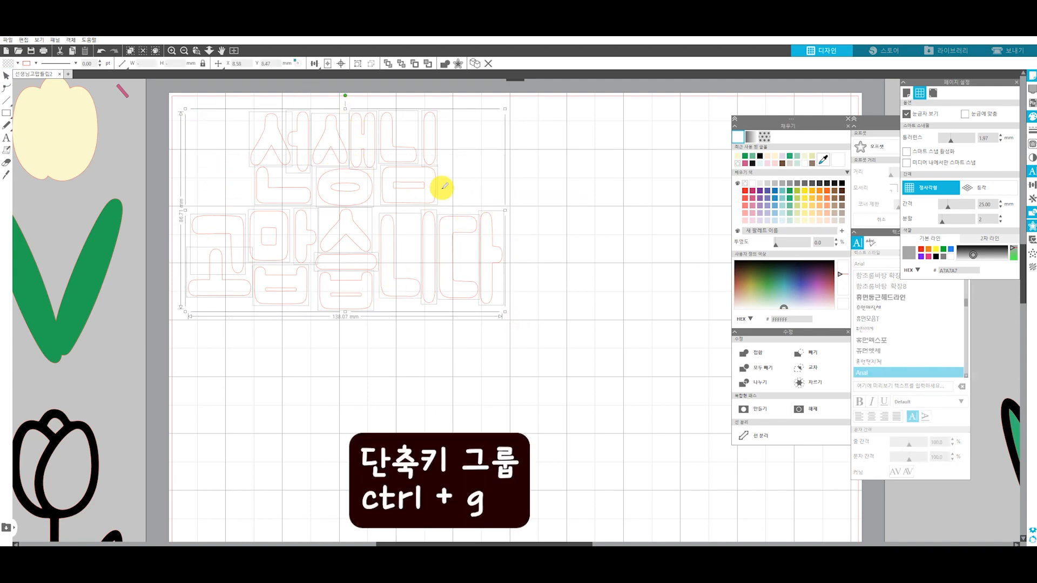
key(ctrl+g)
drag(359, 187, 378, 203)
click(536, 181)
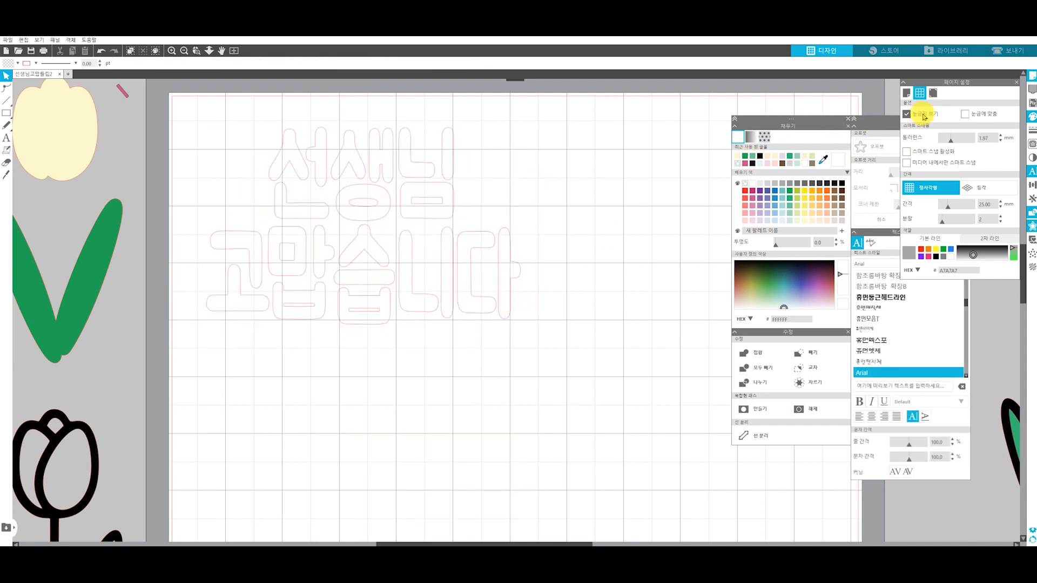
Create a 4 mm rounded-corner offset around the grouped lettering and move the original lettering below the offset outline
click(1018, 83)
click(524, 206)
drag(519, 319, 212, 143)
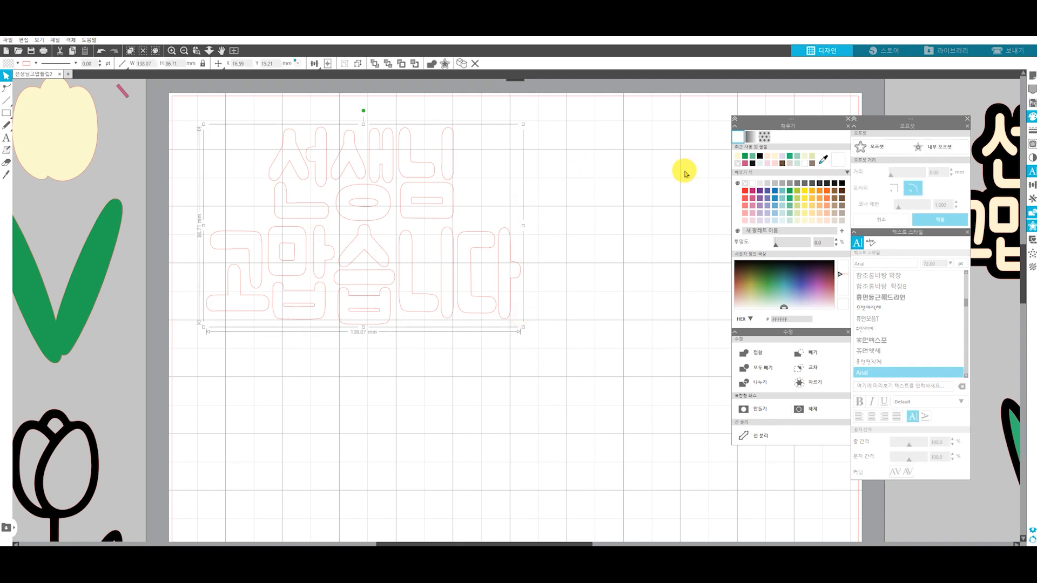
click(898, 153)
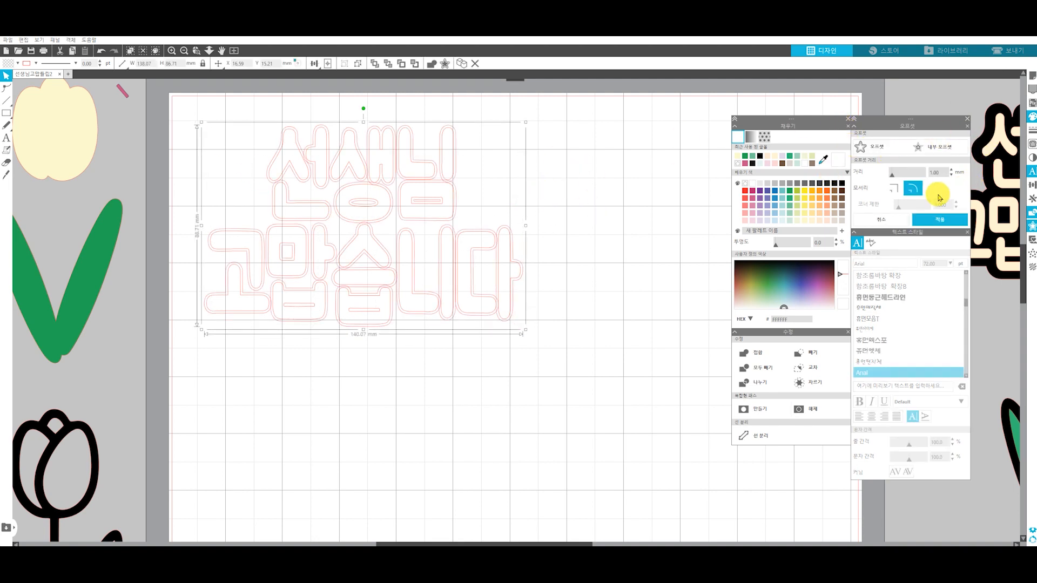
double_click(939, 173)
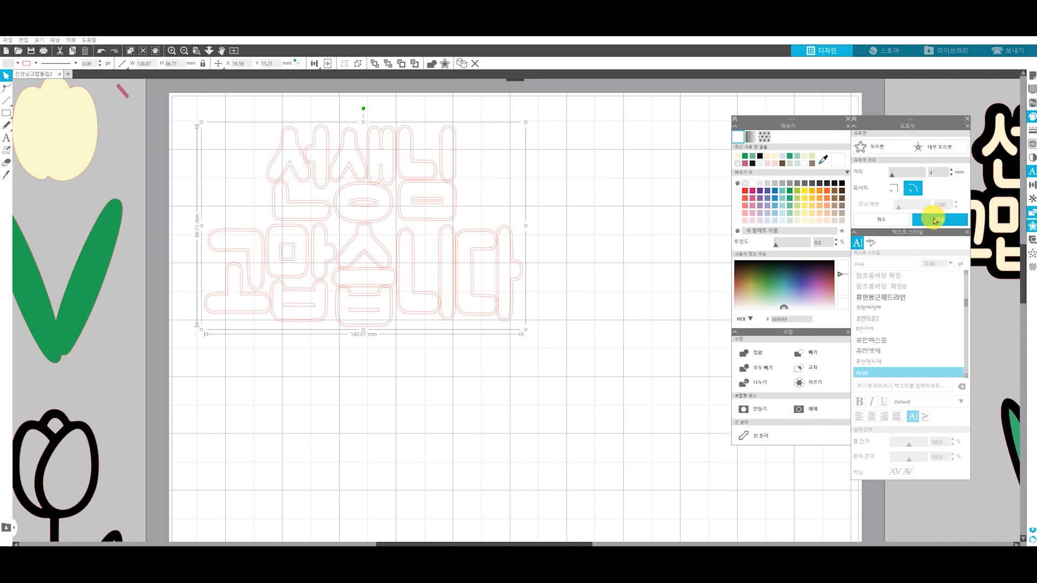
click(934, 220)
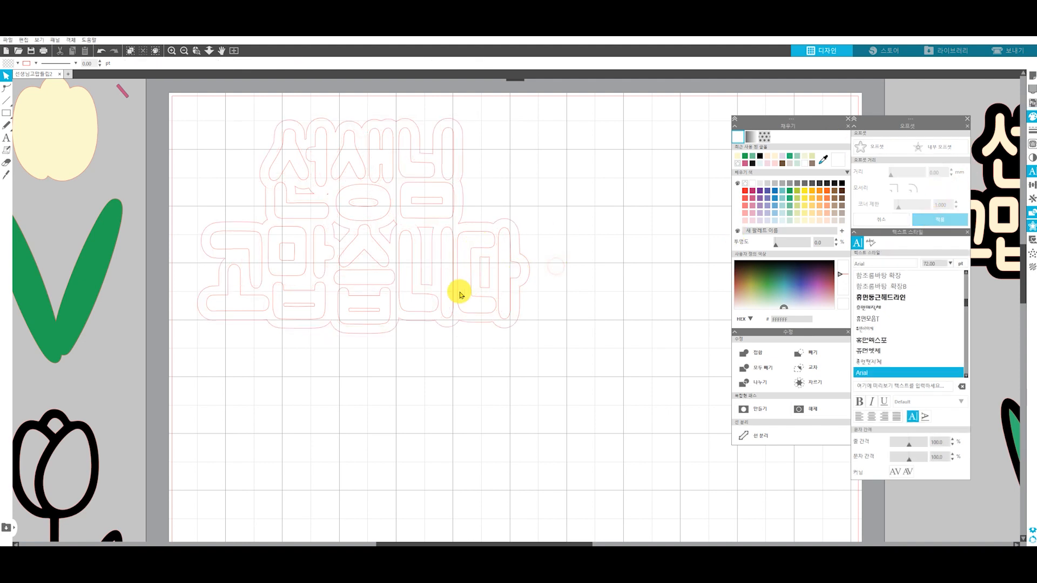
drag(362, 255, 415, 454)
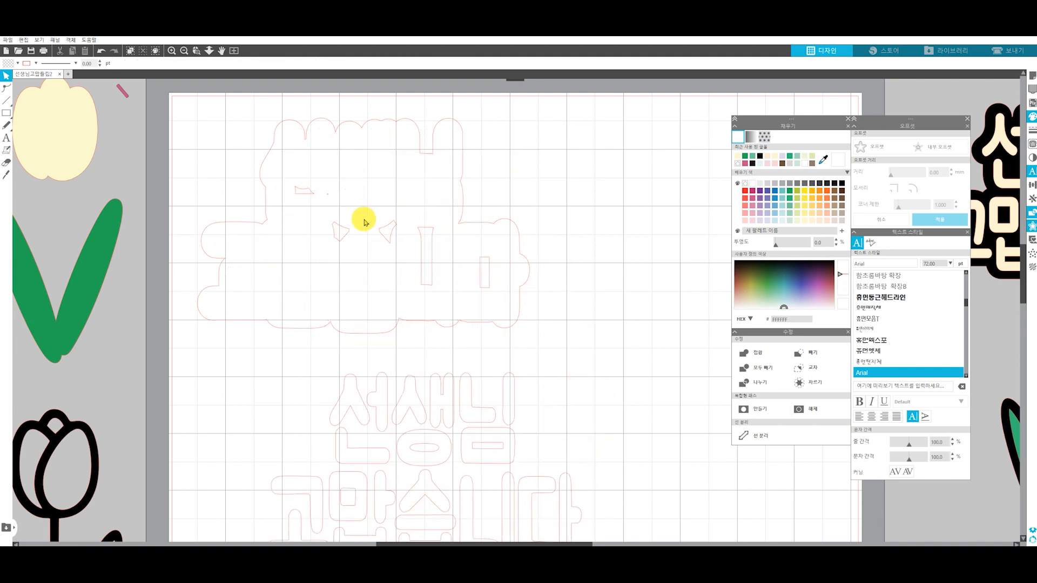
Delete the nodes of the tiny leftover hole inside the upper part of the offset outline
double_click(346, 230)
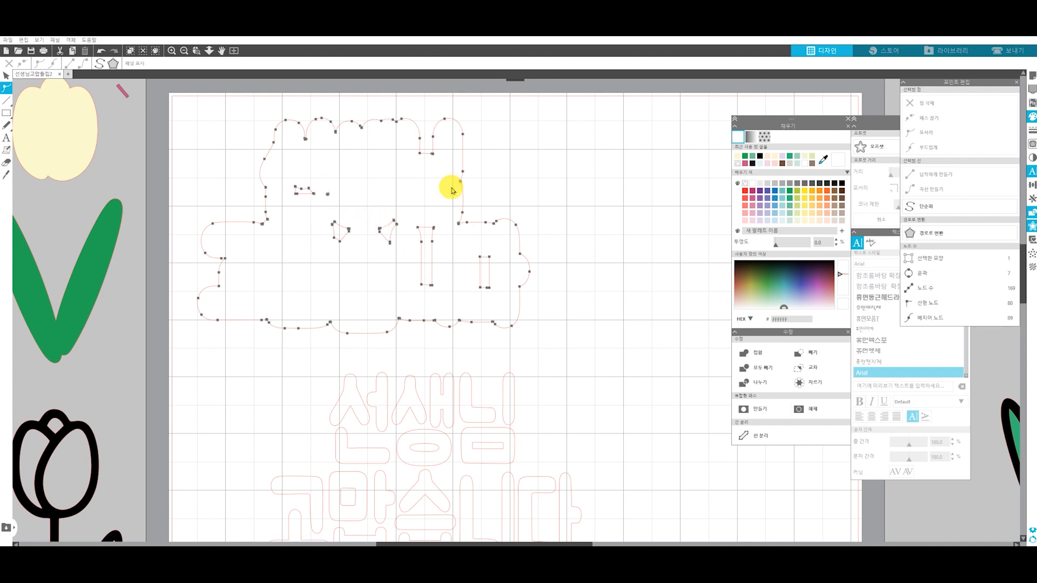
click(607, 185)
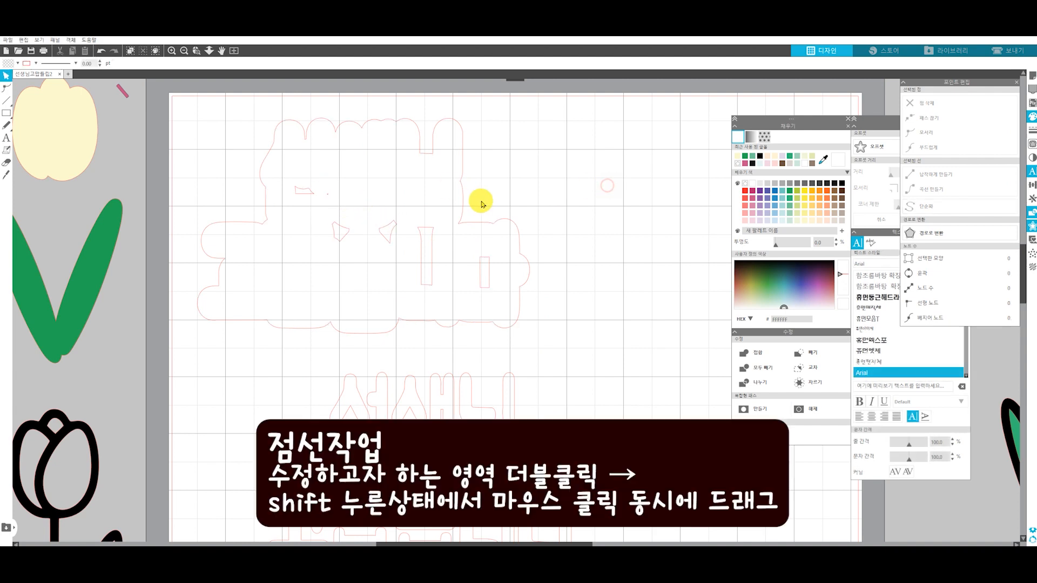
double_click(335, 130)
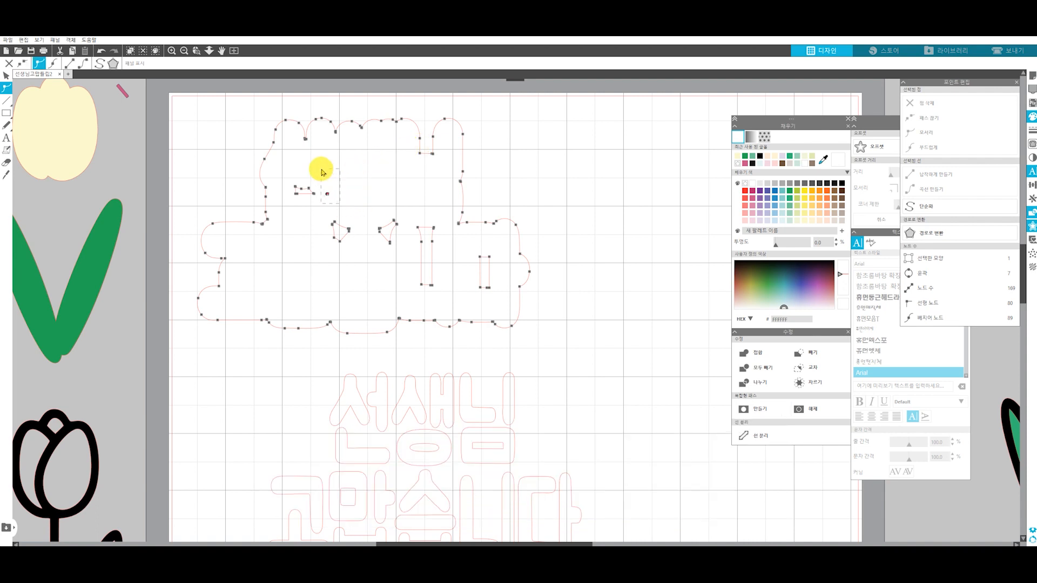
drag(339, 203, 322, 173)
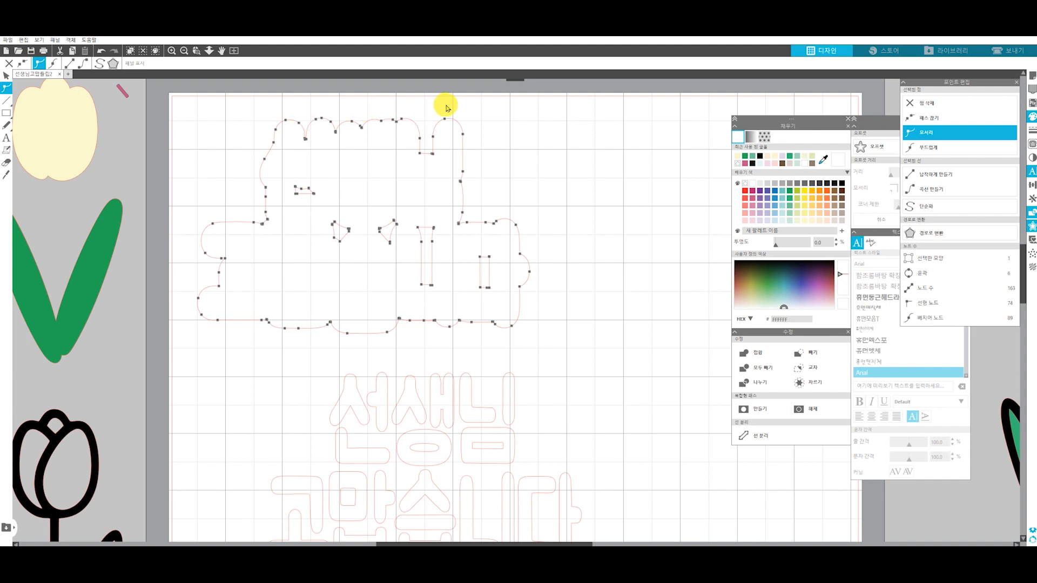
click(568, 150)
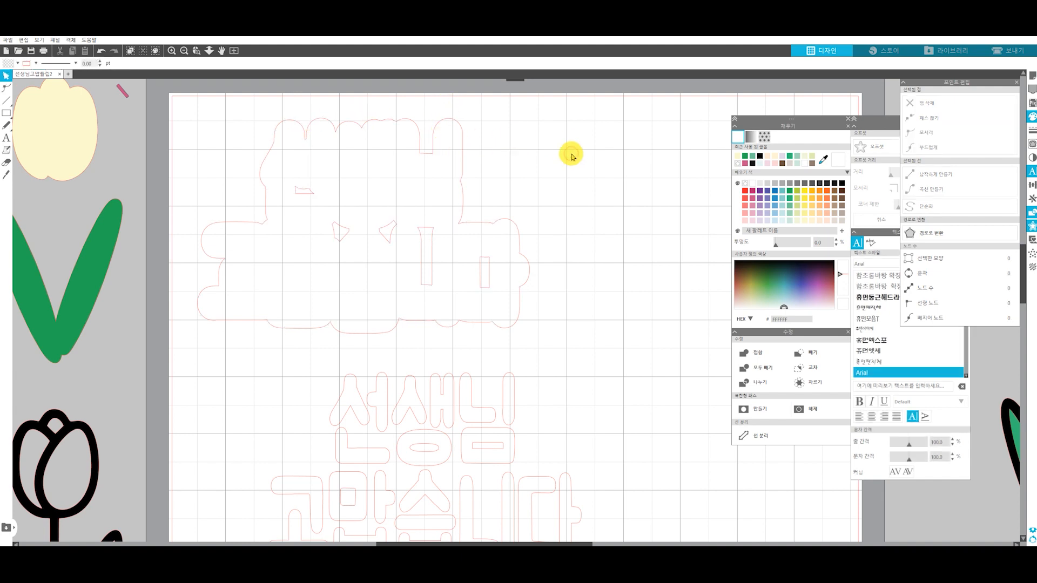
Open the offset outline's nodes for editing at the first deep notch along its upper edge
scroll(292, 152, up, 8)
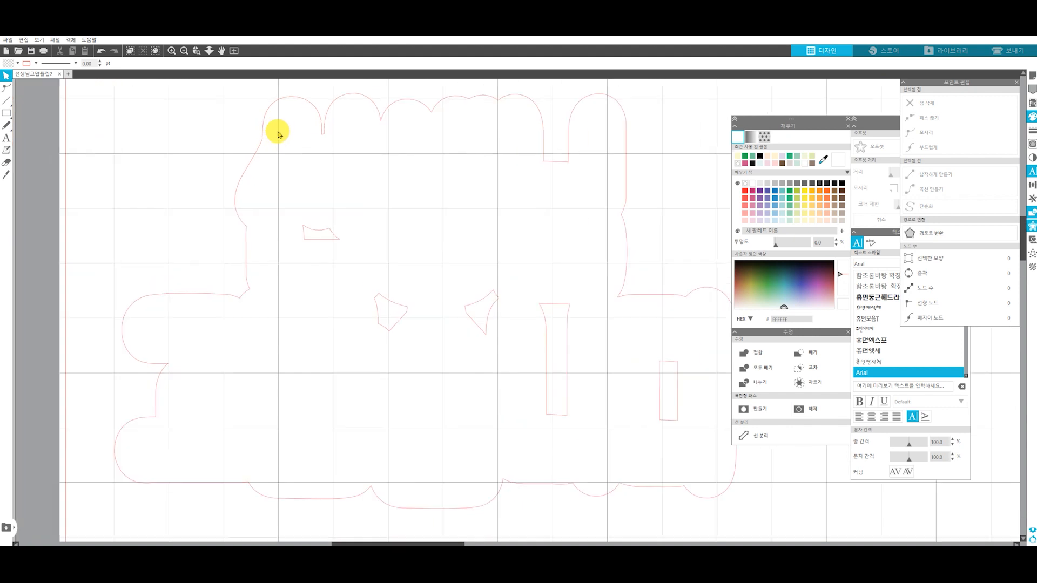
key(alt+space)
drag(330, 114, 348, 198)
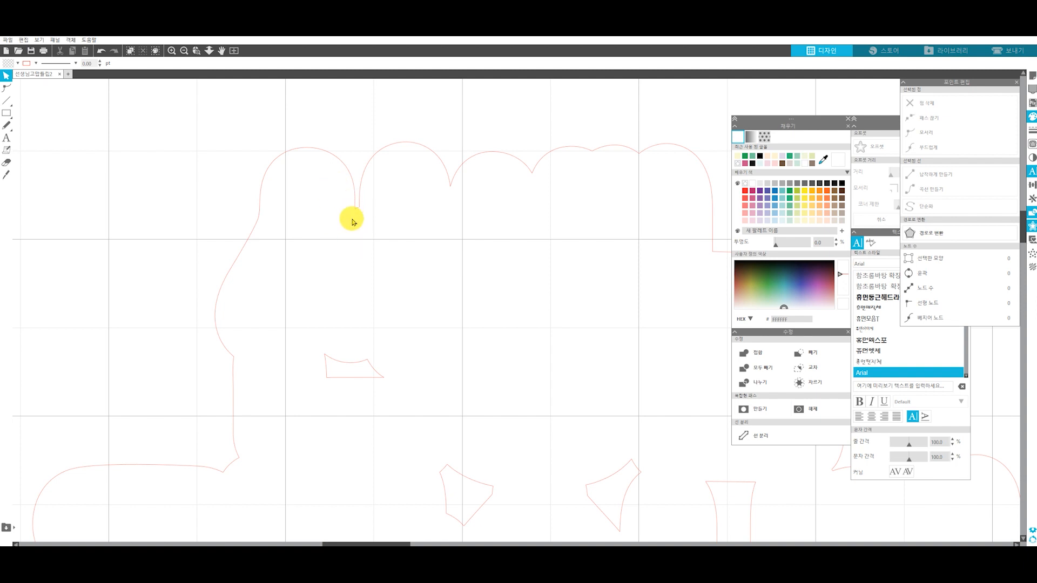
double_click(358, 209)
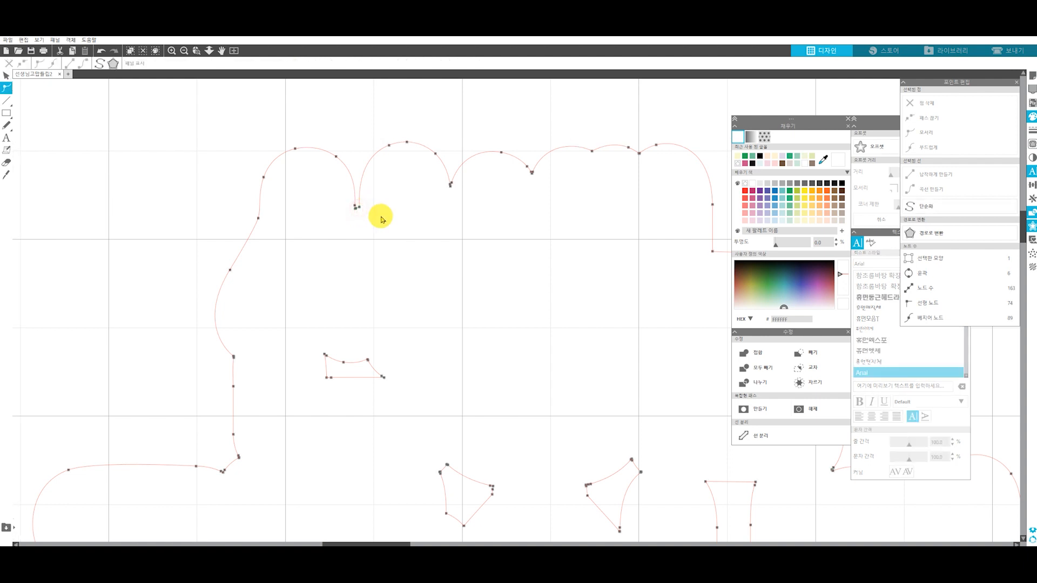
scroll(353, 214, up, 5)
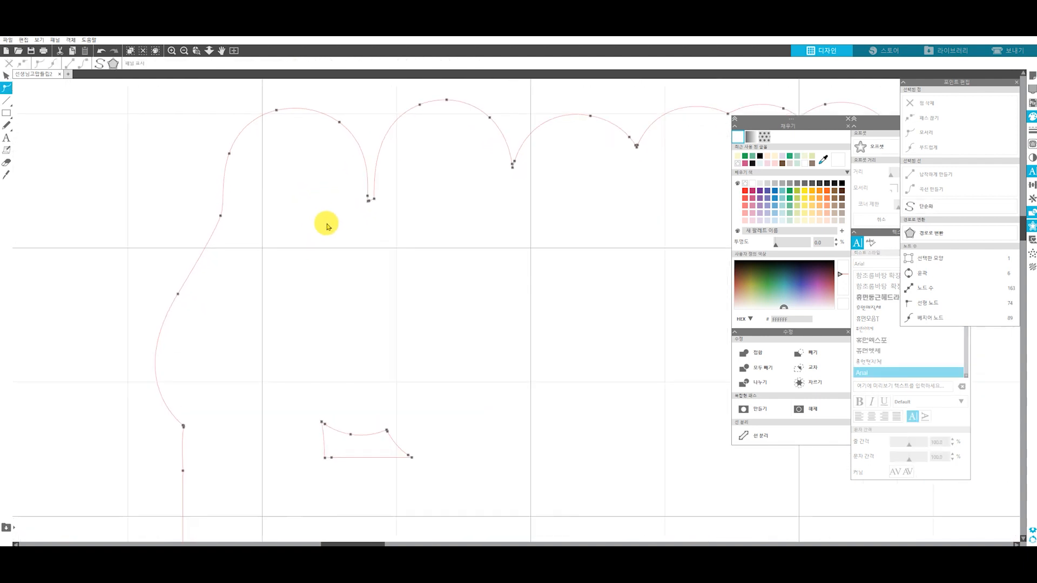
Try to remove the clustered nodes at the base of the first notch, undoing each attempt
click(374, 222)
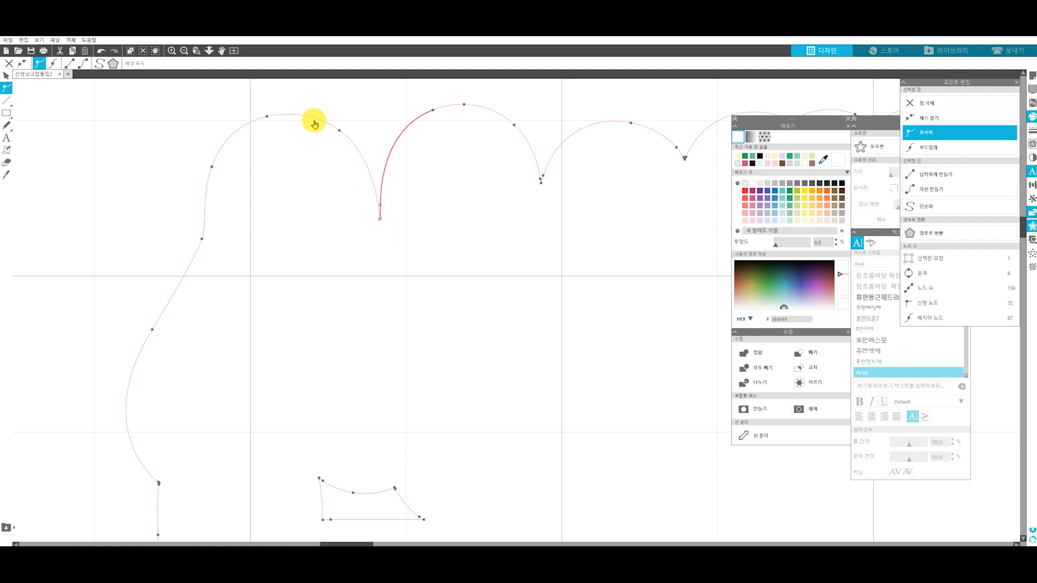
key(ctrl+z)
click(399, 240)
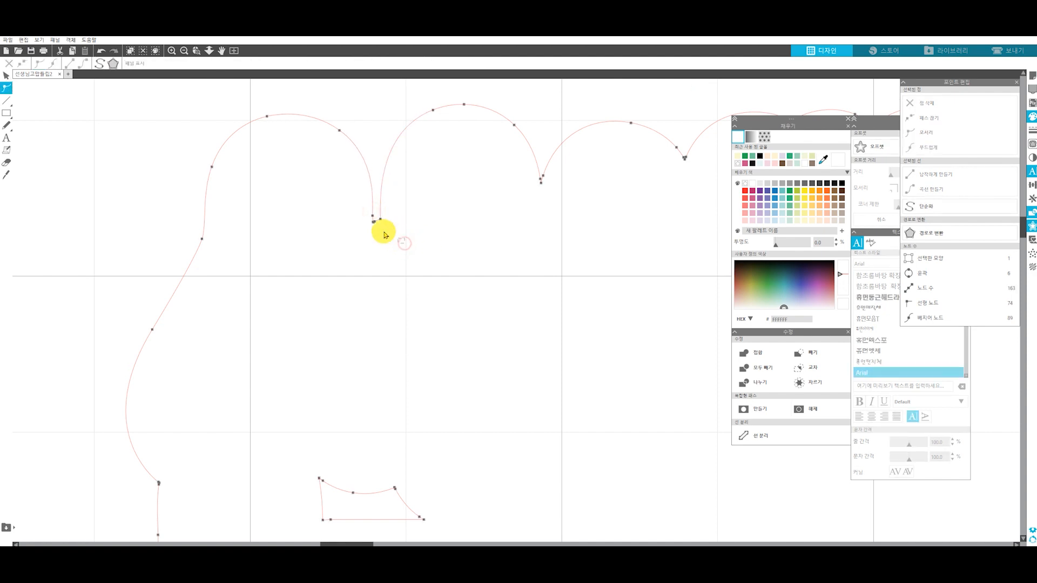
drag(404, 243, 356, 216)
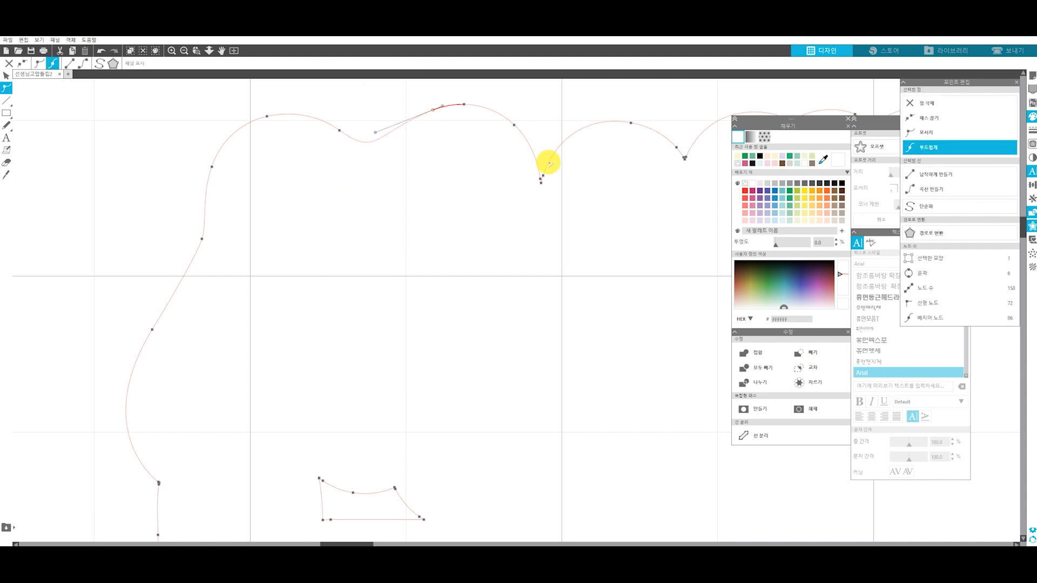
key(ctrl+z)
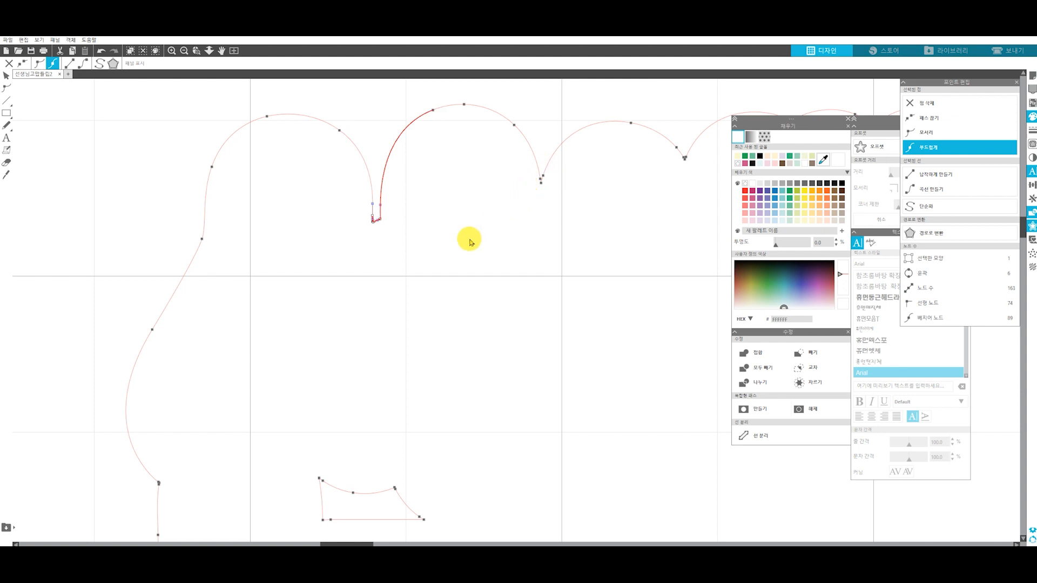
Delete the extra nodes at the base of the first notch so it ends in a single point
click(425, 243)
double_click(372, 221)
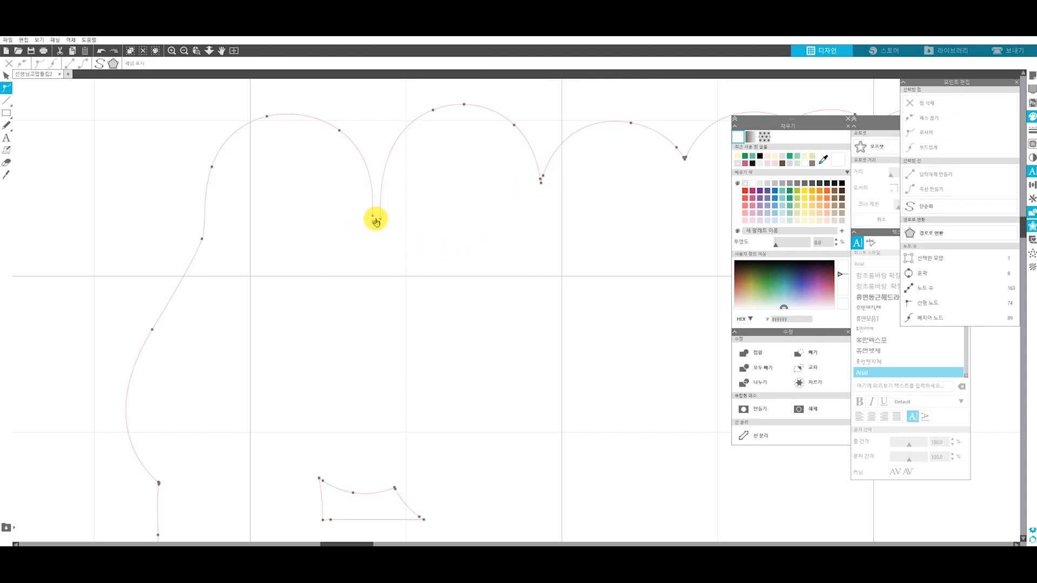
drag(375, 229, 365, 217)
key(Delete)
click(479, 180)
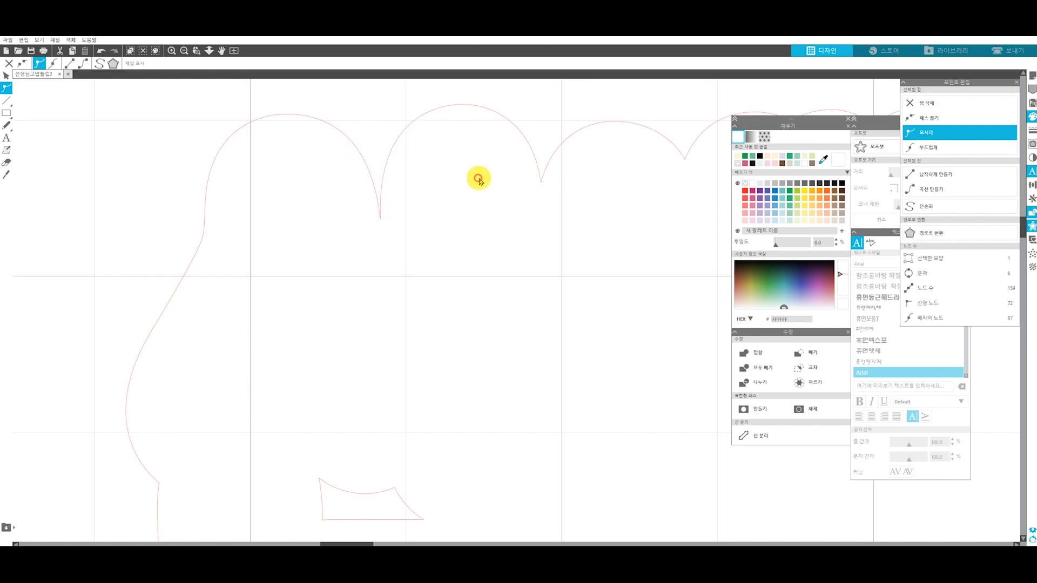
Fill the offset outline shape with black
scroll(529, 237, down, 3)
scroll(586, 222, down, 3)
scroll(353, 202, up, 2)
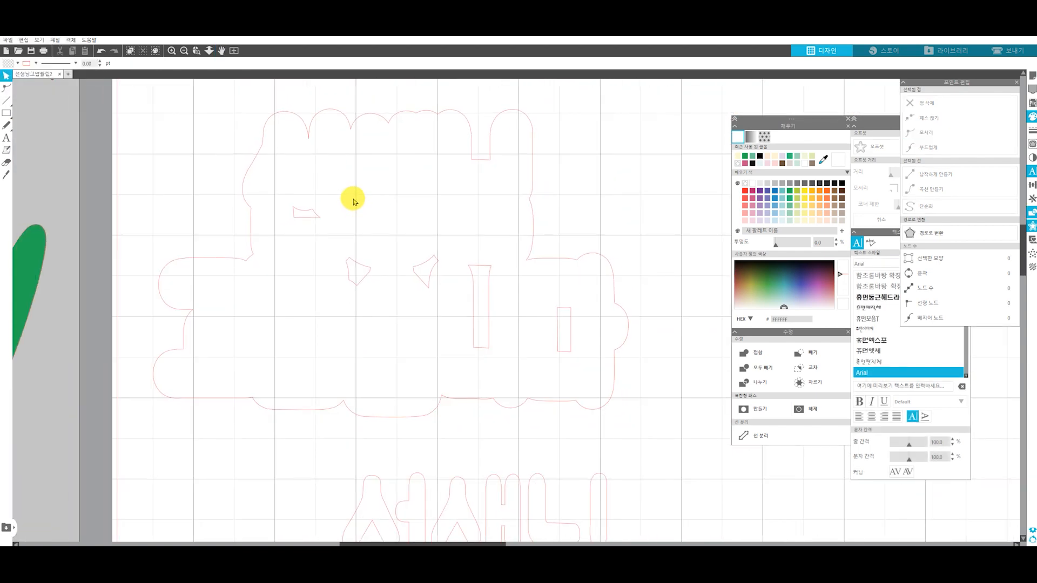
scroll(378, 192, down, 1)
click(507, 230)
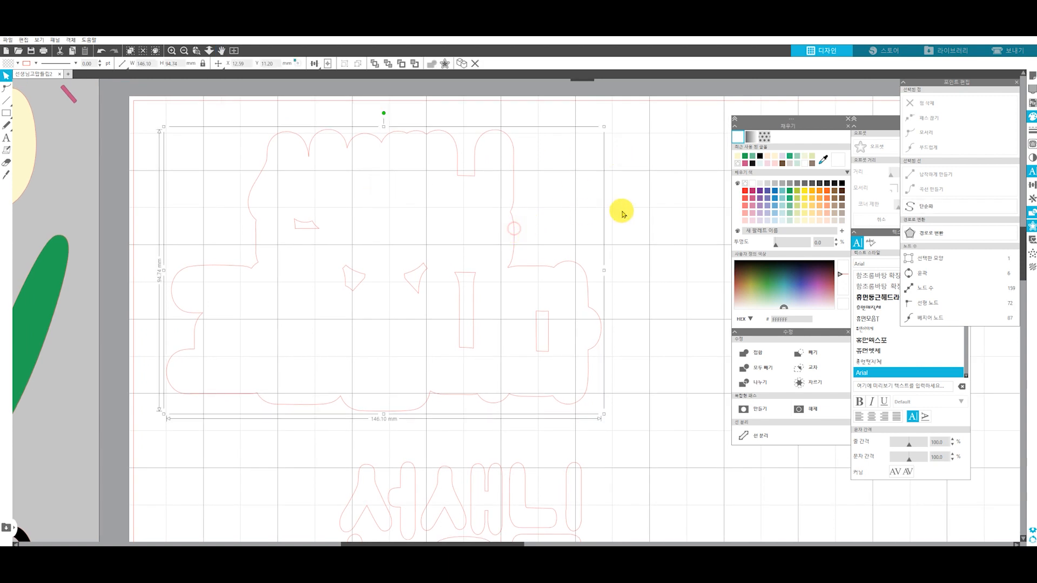
click(840, 184)
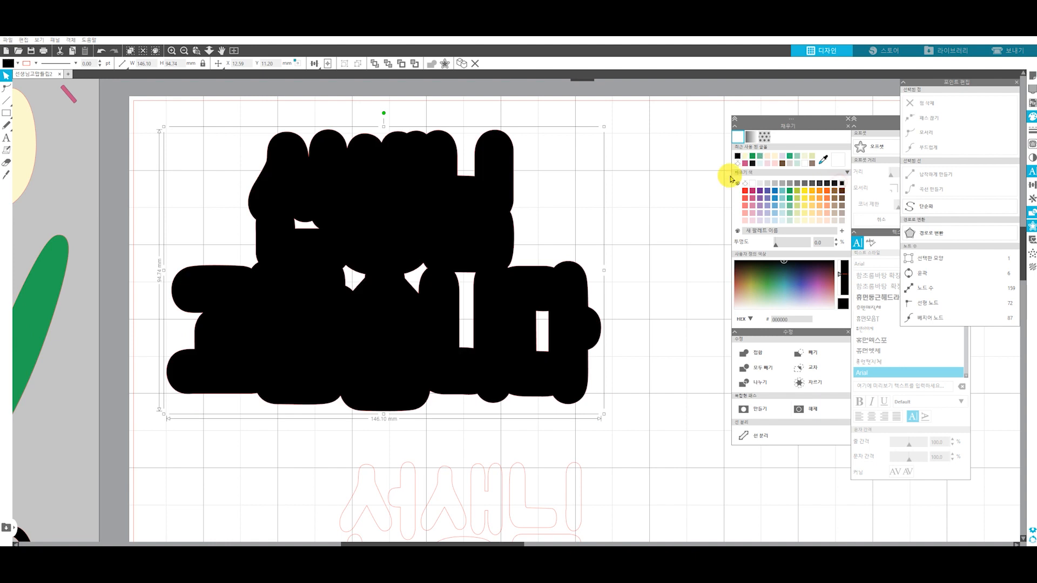
Fill the grouped 선생님 고맙습니다 lettering with light pink
scroll(671, 366, down, 1)
click(506, 434)
drag(505, 435, 502, 415)
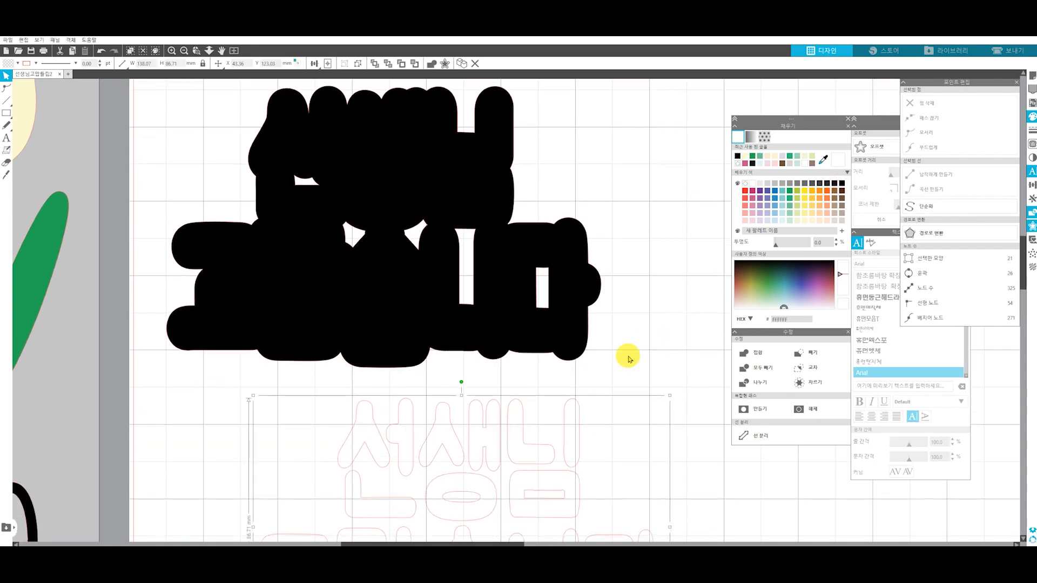
click(752, 220)
Place the pink lettering on the black offset shape and centre-align the two
drag(520, 432, 448, 135)
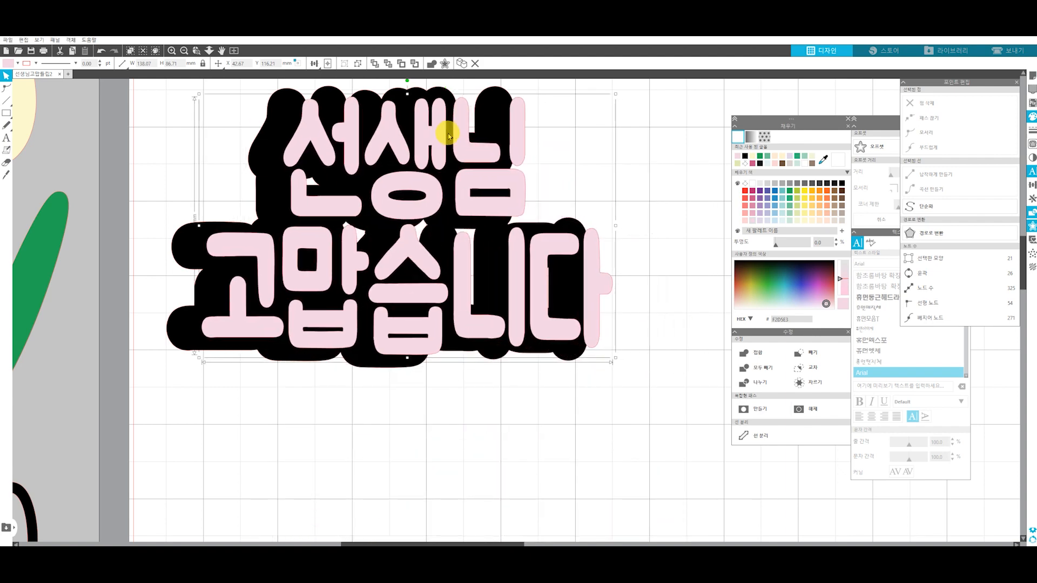
click(431, 213)
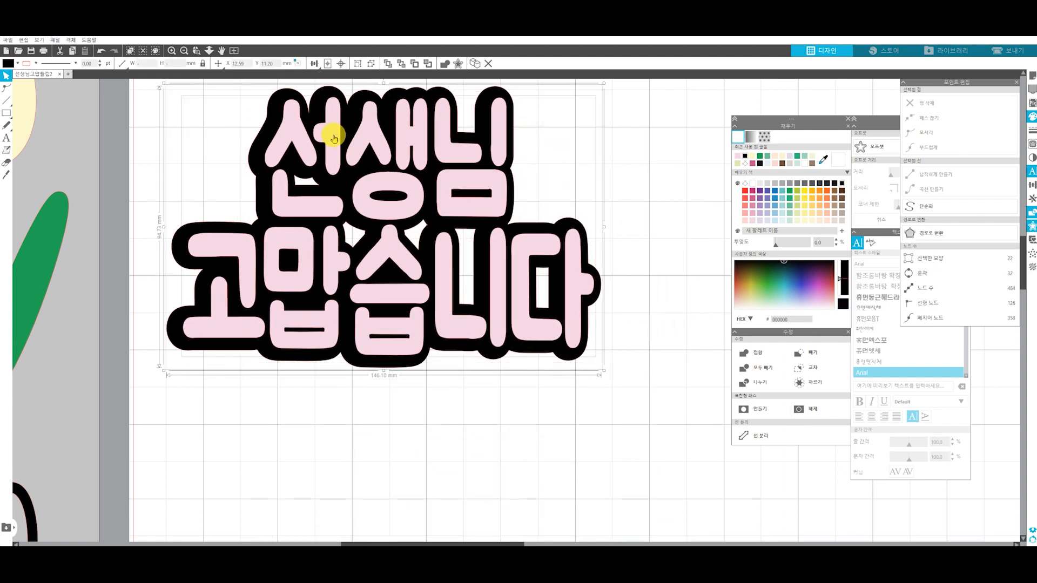
click(340, 65)
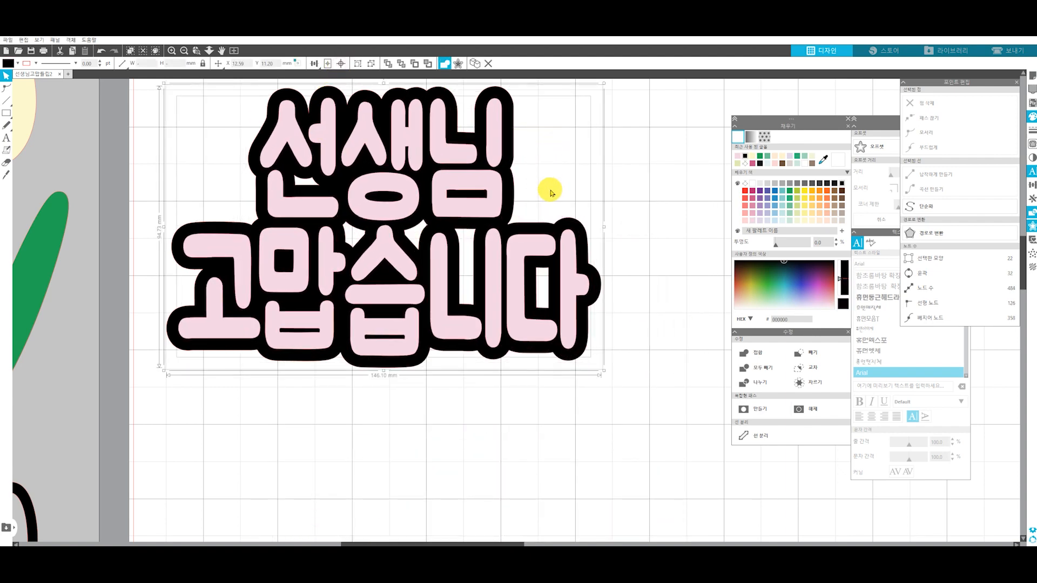
click(549, 186)
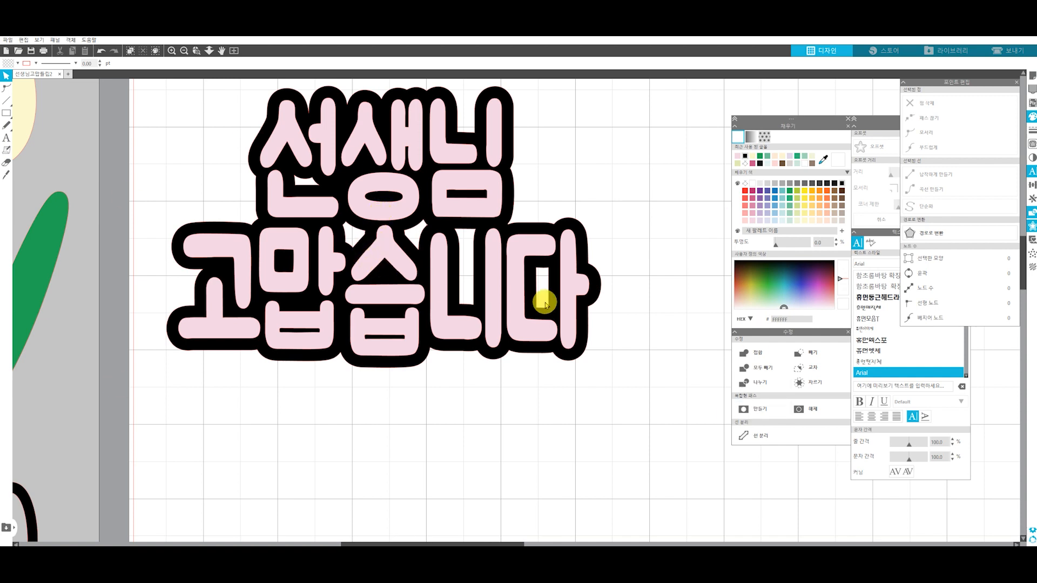
Select the pink lettering together with its black backing and move both slightly toward the page's upper-left corner
scroll(545, 292, down, 5)
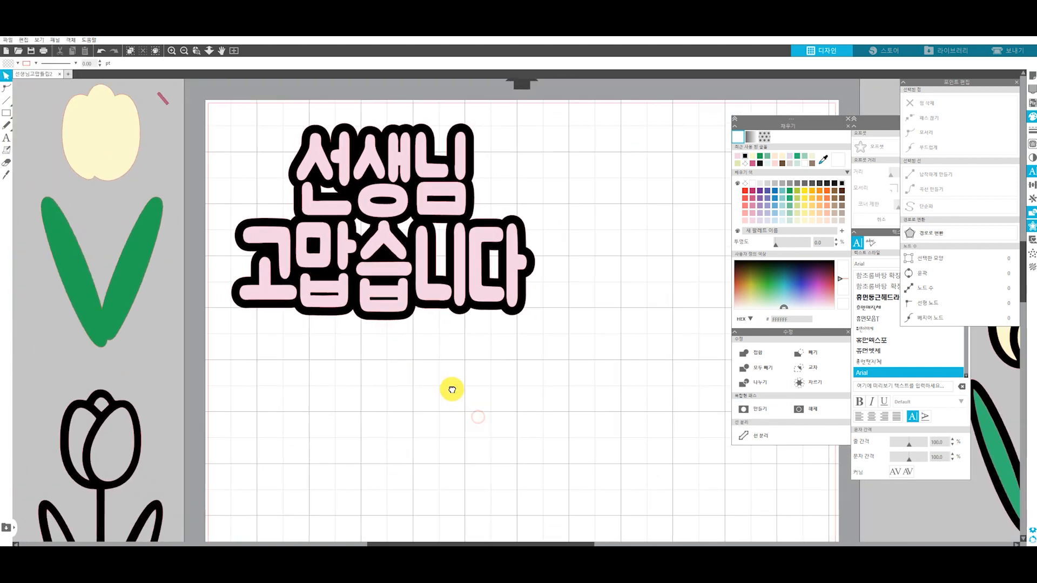
scroll(404, 305, down, 1)
drag(486, 412, 439, 381)
drag(465, 329, 285, 142)
drag(318, 244, 307, 232)
click(268, 396)
Place a copy of the solid black tulip on the page directly below the 고맙습니다 row
scroll(268, 396, down, 1)
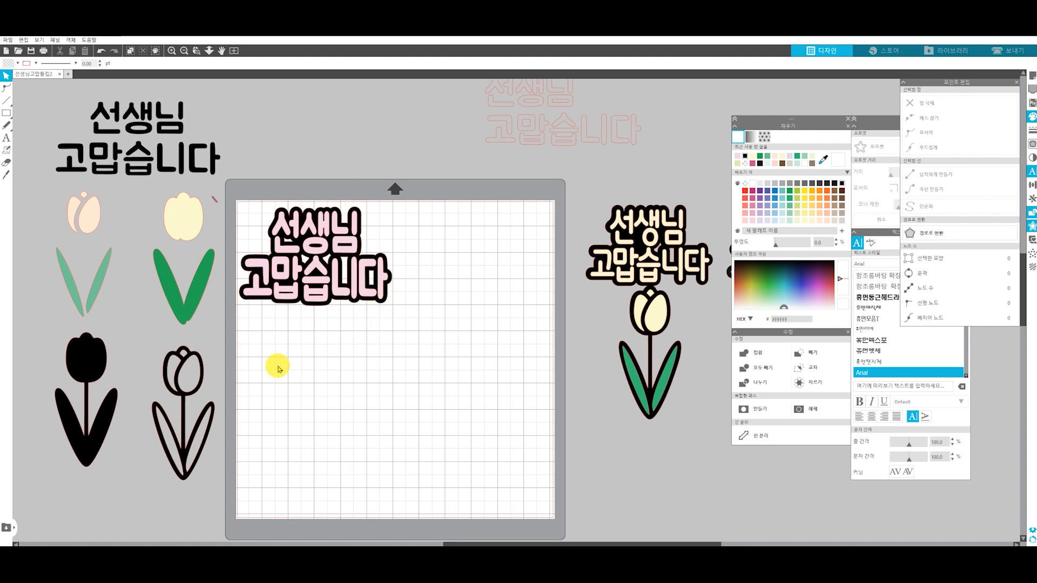
drag(78, 361, 84, 367)
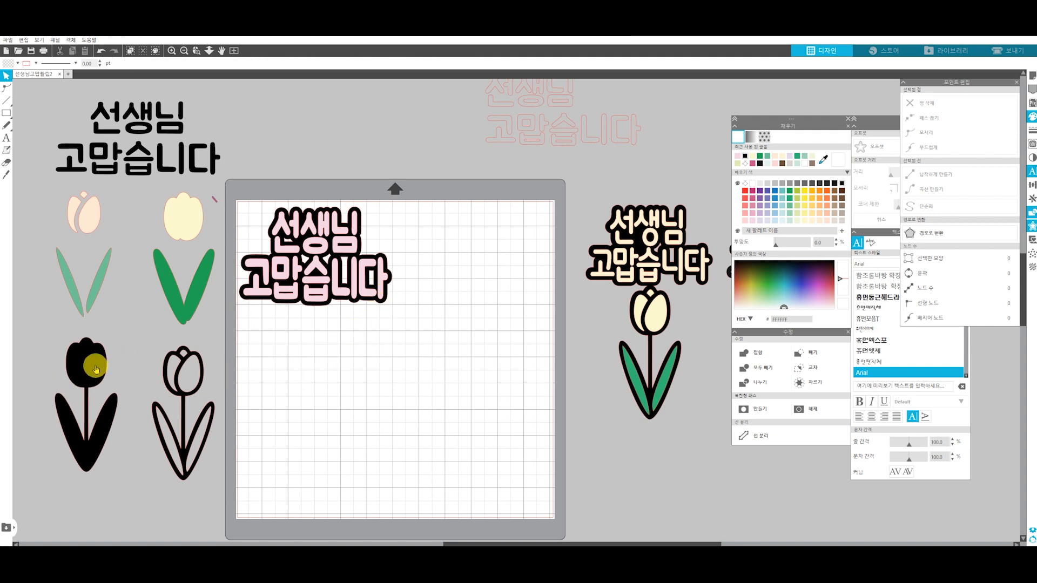
click(96, 370)
drag(84, 367, 319, 336)
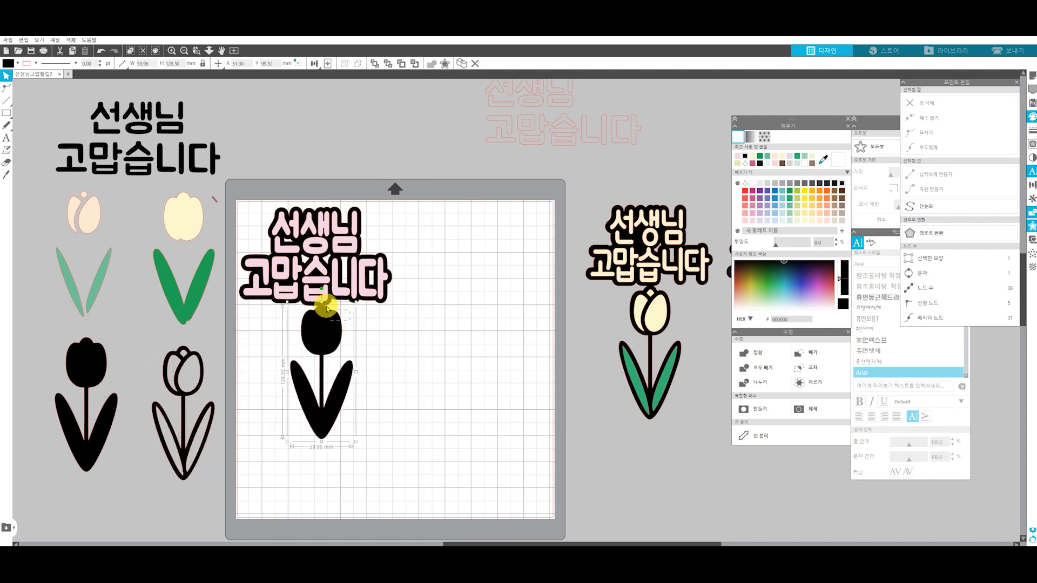
click(413, 335)
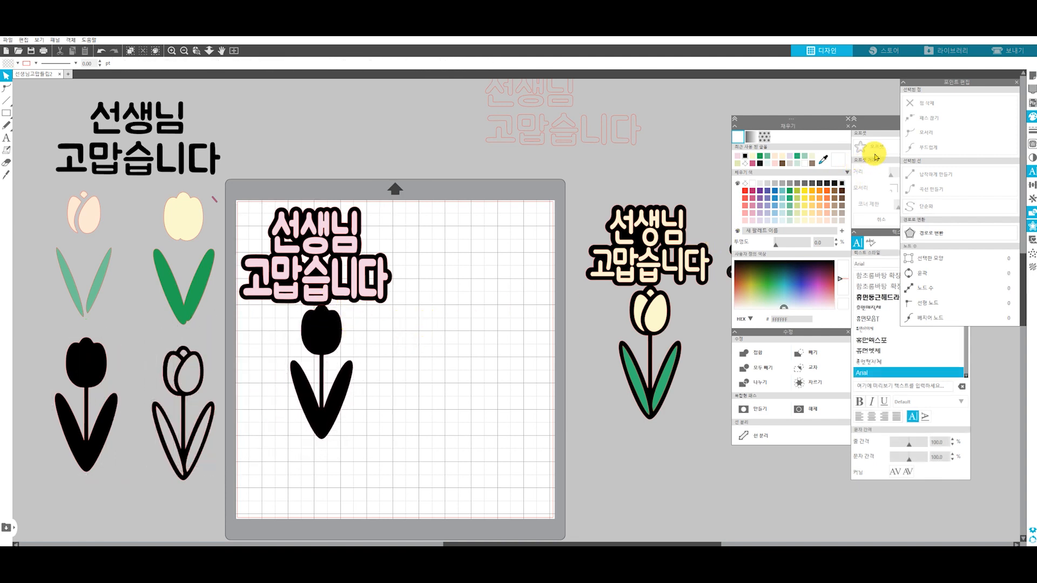
Close the point-editing controls and show the page's grid and snap settings
click(1017, 82)
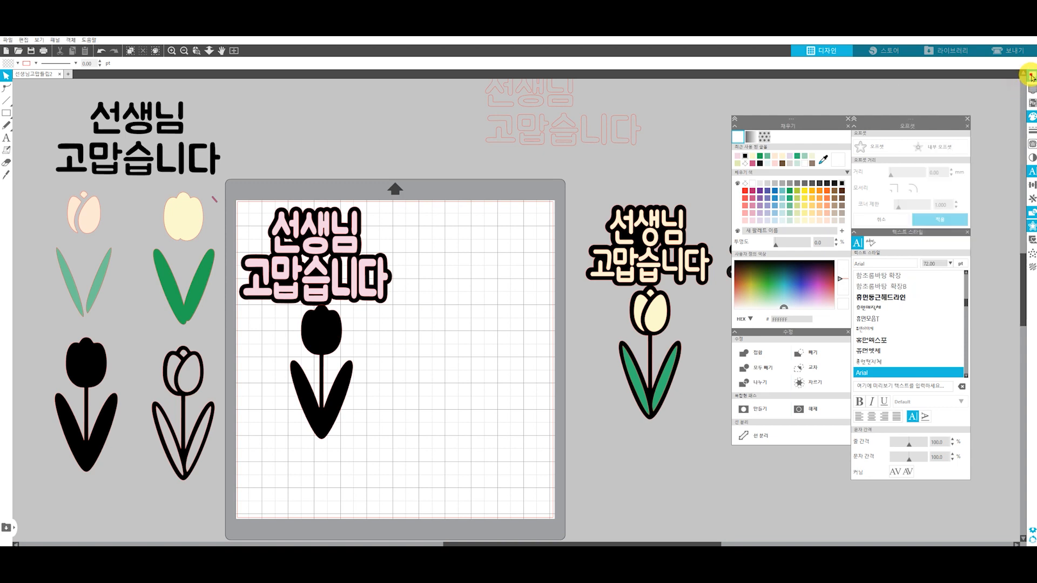
click(1032, 77)
click(919, 93)
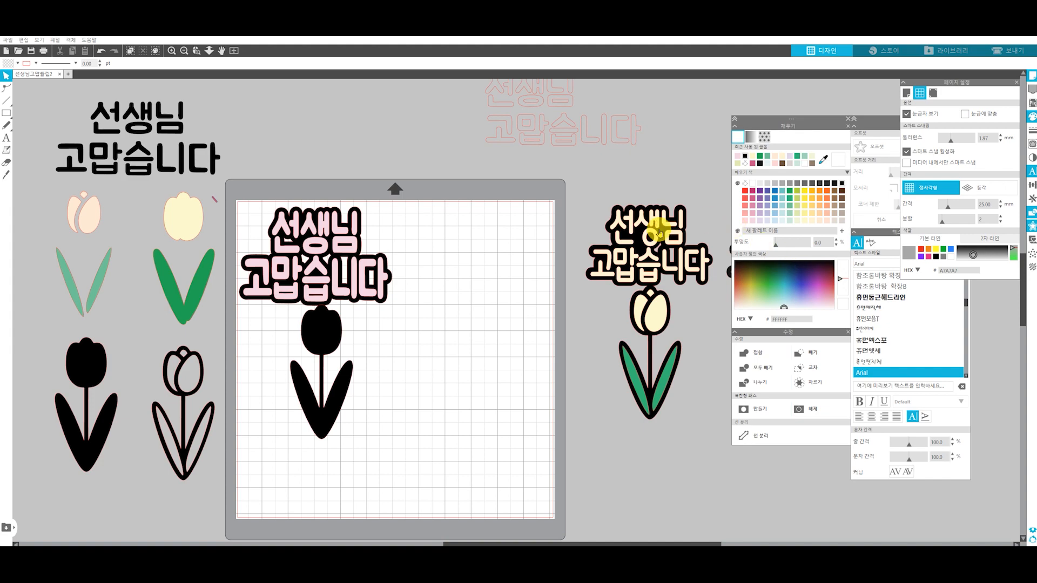
Line up the black tulip horizontally with the centre of the black-backed 선생님 고맙습니다 lettering
scroll(316, 378, up, 1)
scroll(322, 381, down, 1)
scroll(318, 355, up, 6)
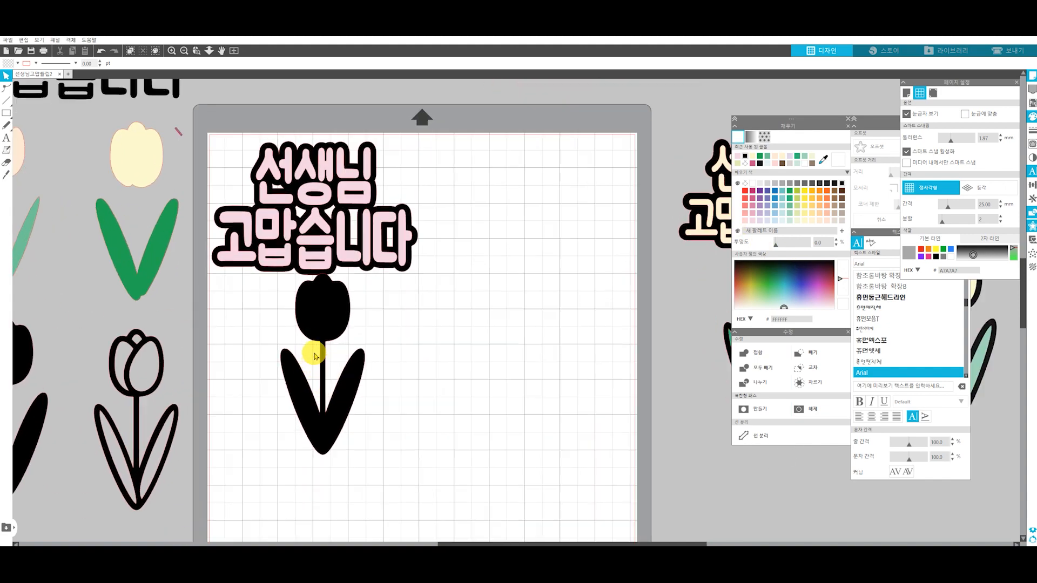
key(space)
drag(447, 329, 557, 389)
mouse_move(447, 351)
mouse_down()
mouse_move(431, 357)
mouse_move(440, 360)
mouse_up()
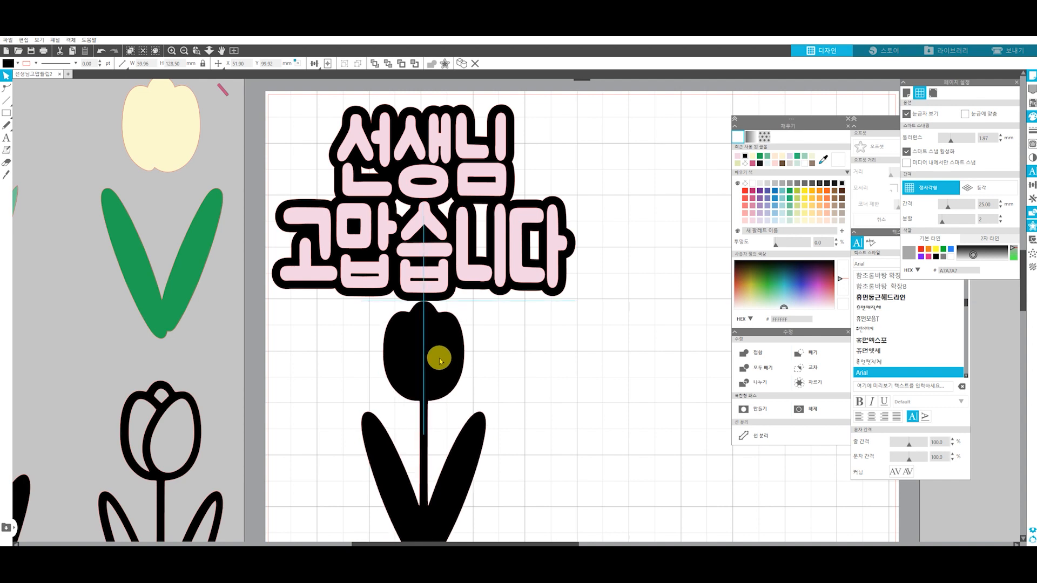
drag(440, 361, 440, 360)
Nudge the black tulip up until its tip overlaps the black backing under 습
click(512, 354)
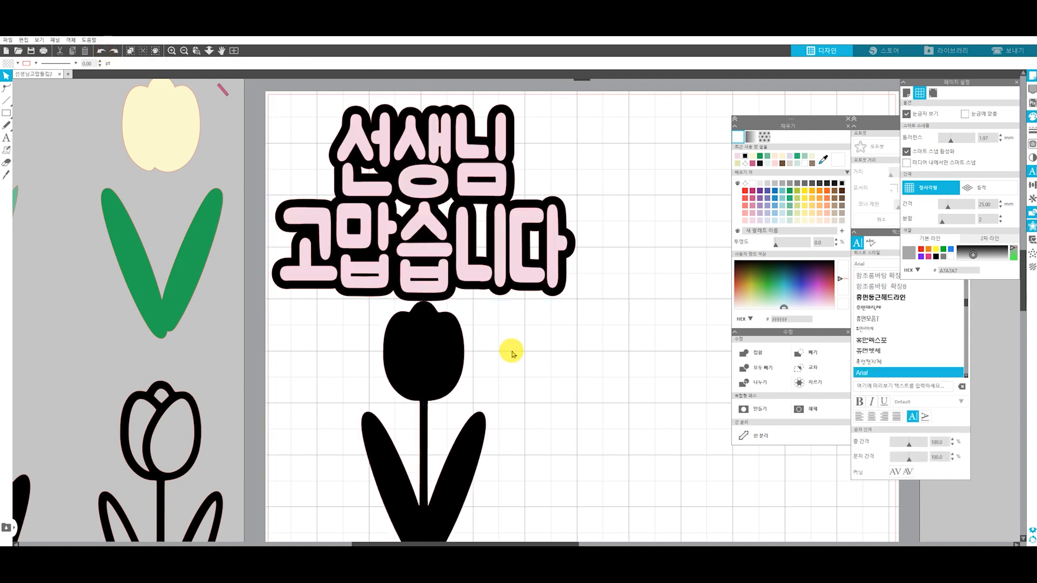
click(436, 352)
key(Up)
key(Up)
key(Up)
key(Up)
key(Up)
key(Up)
key(Up)
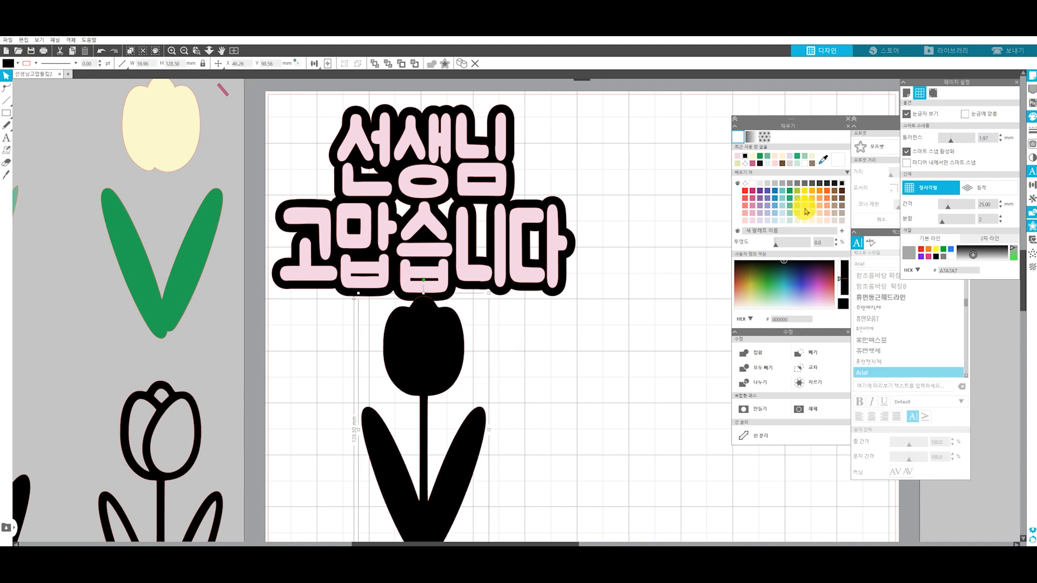
Move the pink lettering aside and weld the black text backing and the black tulip into one shape
drag(480, 278, 542, 263)
click(405, 289)
right_click(421, 288)
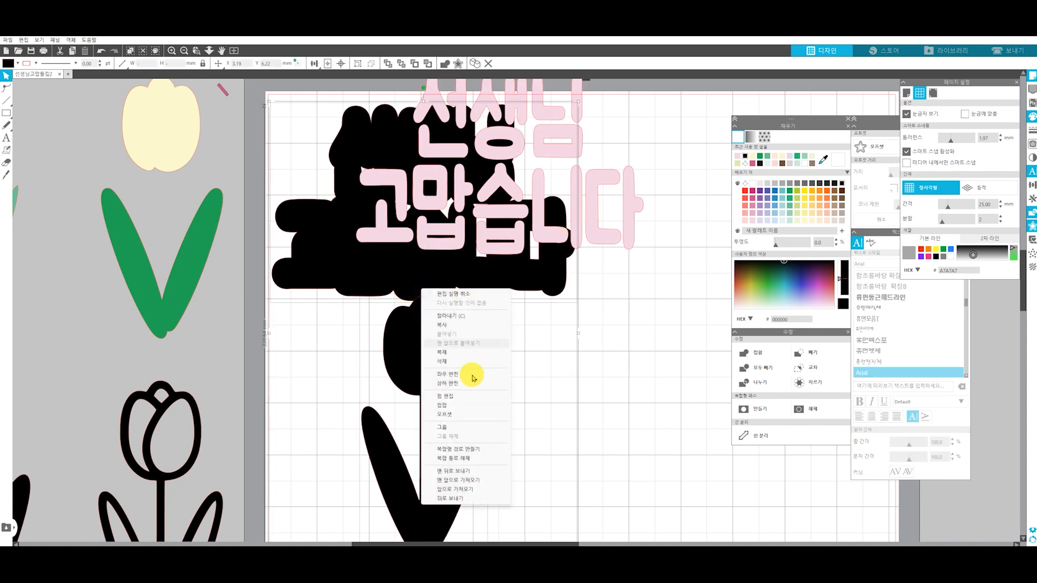
click(452, 406)
click(542, 348)
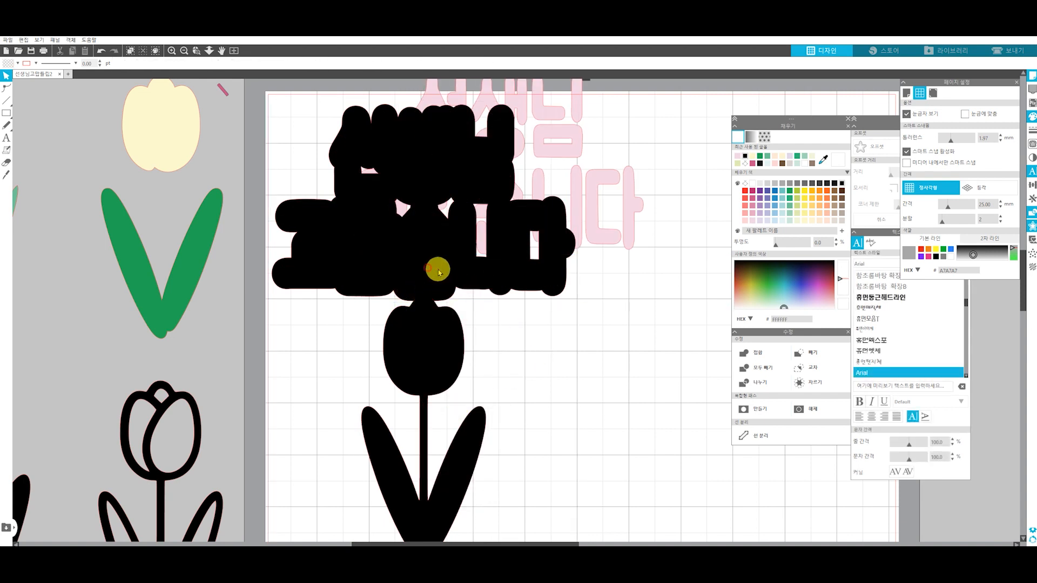
Move the pink lettering back over the welded black shape, bring it to the front and centre it on the backing
drag(590, 203, 520, 248)
click(388, 63)
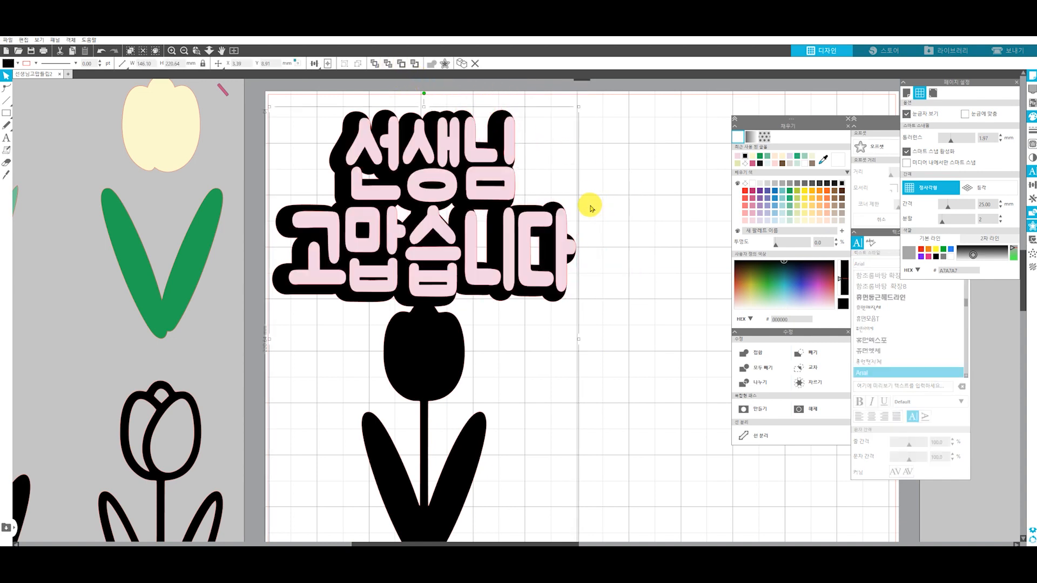
drag(499, 195, 492, 190)
click(587, 197)
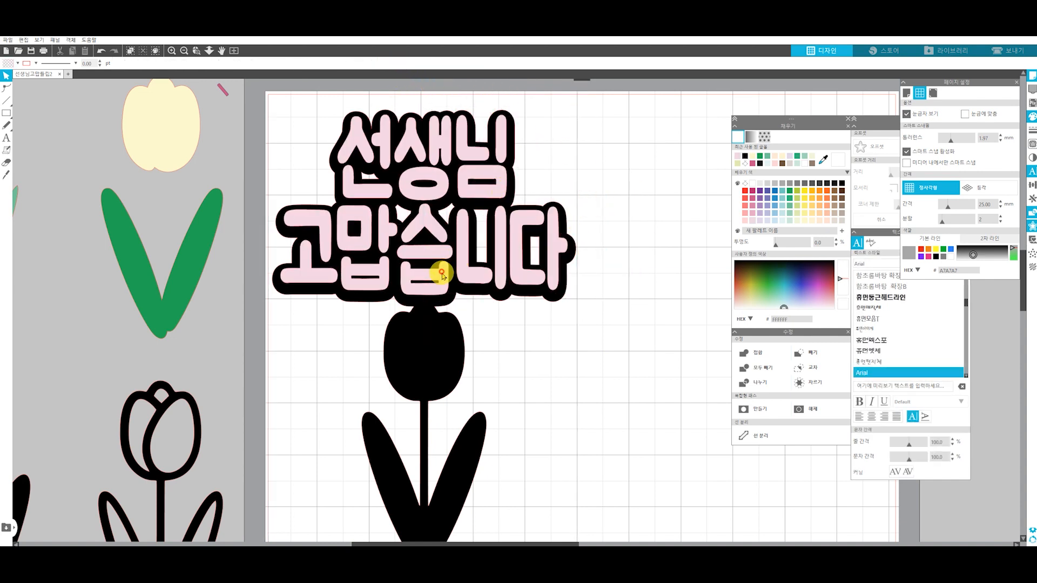
drag(442, 275, 442, 278)
click(542, 391)
Place copies of the peach petals and the light green leaves onto the black tulip, in front of it
scroll(389, 347, down, 3)
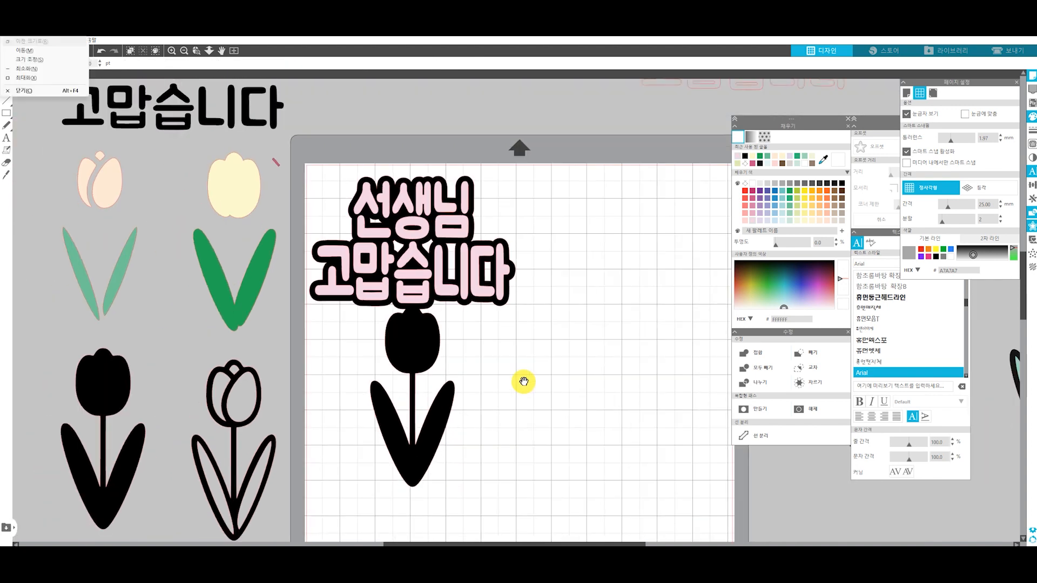
drag(141, 191, 70, 151)
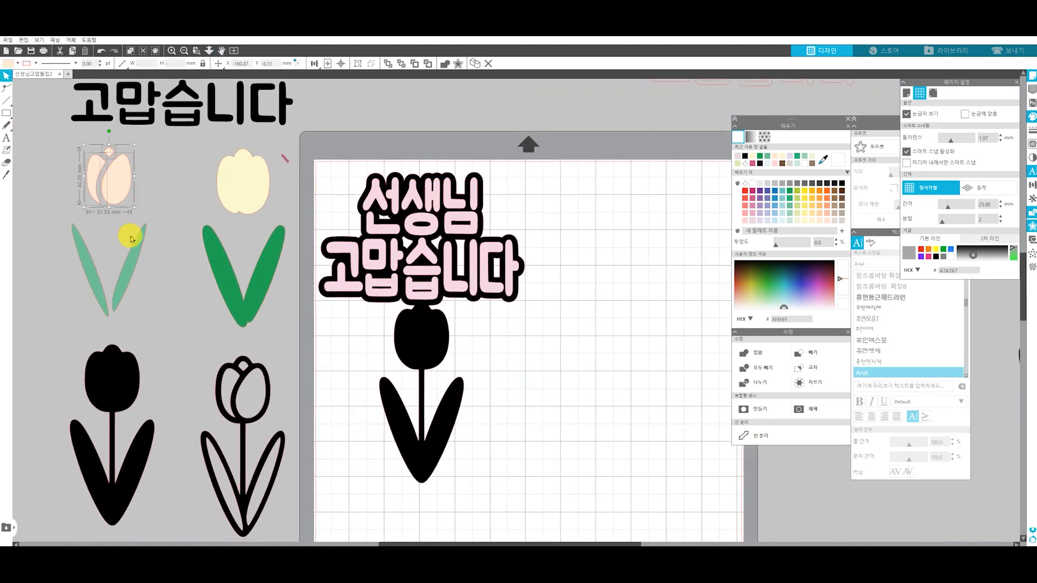
drag(117, 185, 430, 344)
drag(162, 290, 443, 439)
click(722, 379)
click(541, 404)
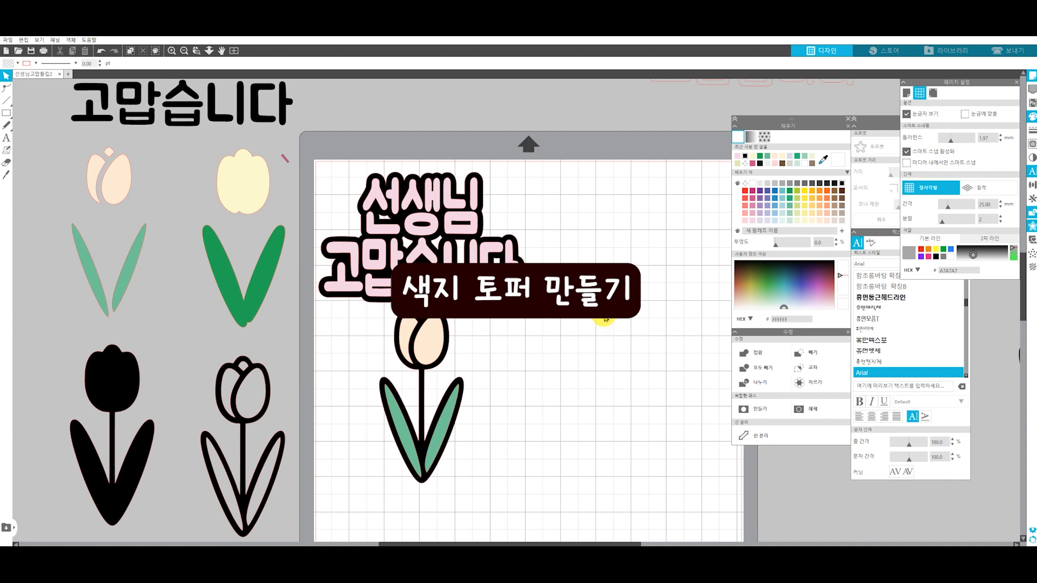
Select the whole finished pink topper and move it off the page, below the cream-lettered topper
drag(539, 458, 309, 164)
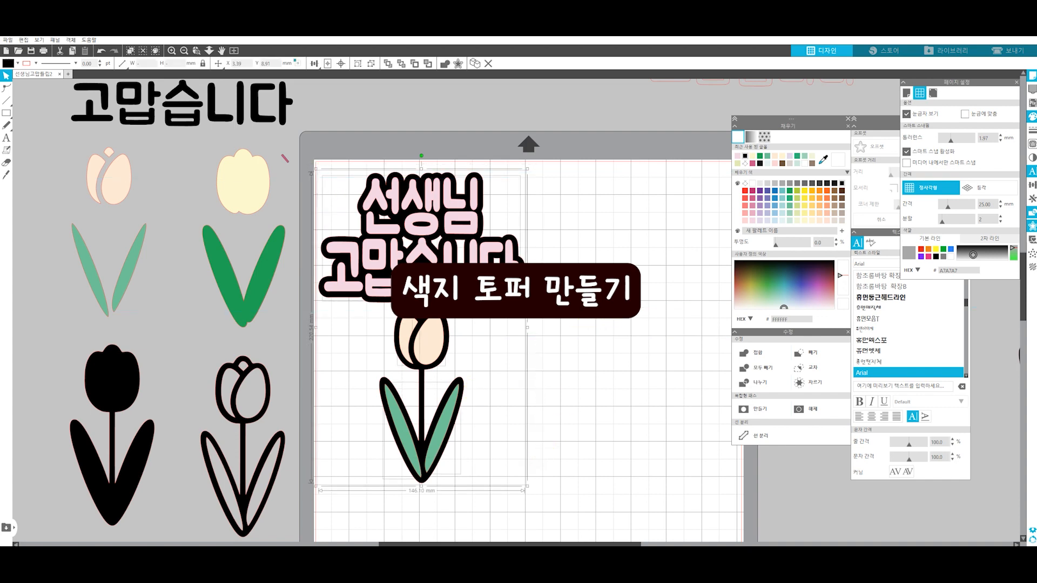
scroll(436, 366, down, 5)
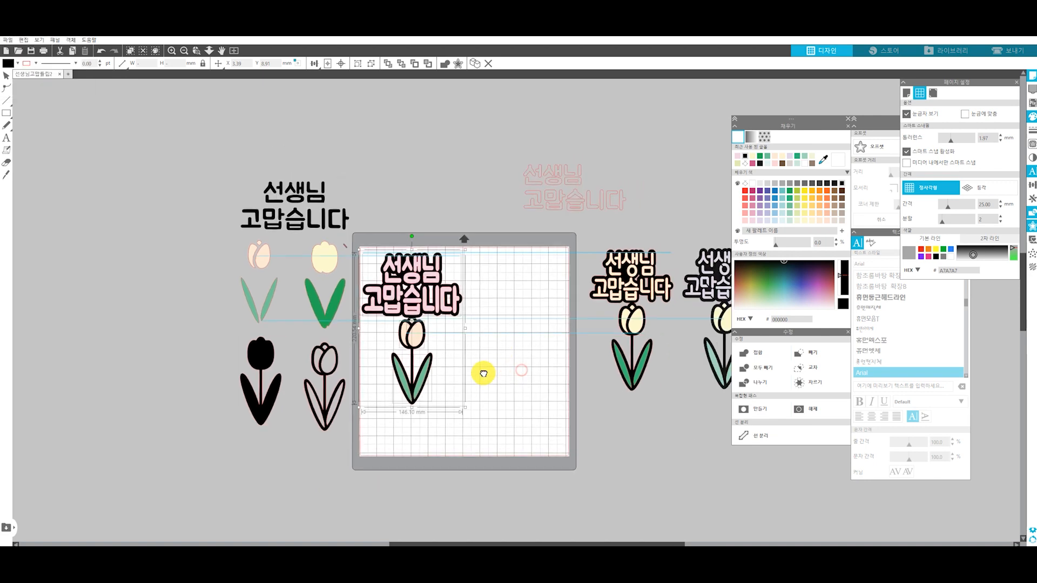
drag(390, 324, 614, 486)
click(456, 371)
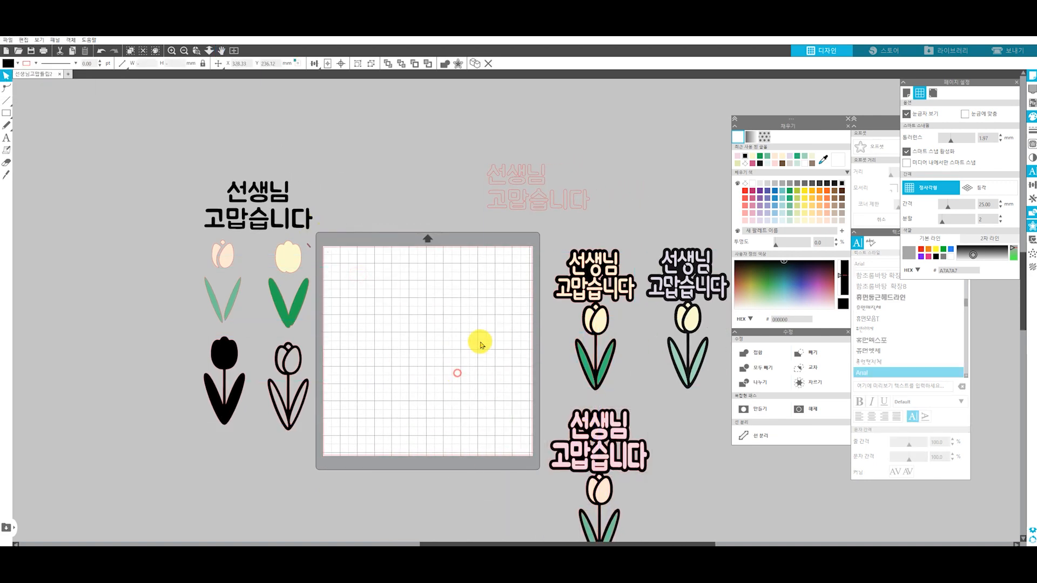
Place the unfilled 선생님 고맙습니다 text near the top of the empty page
drag(520, 201, 370, 296)
ctrl+scroll(370, 296, up, 4)
ctrl+scroll(335, 286, up, 5)
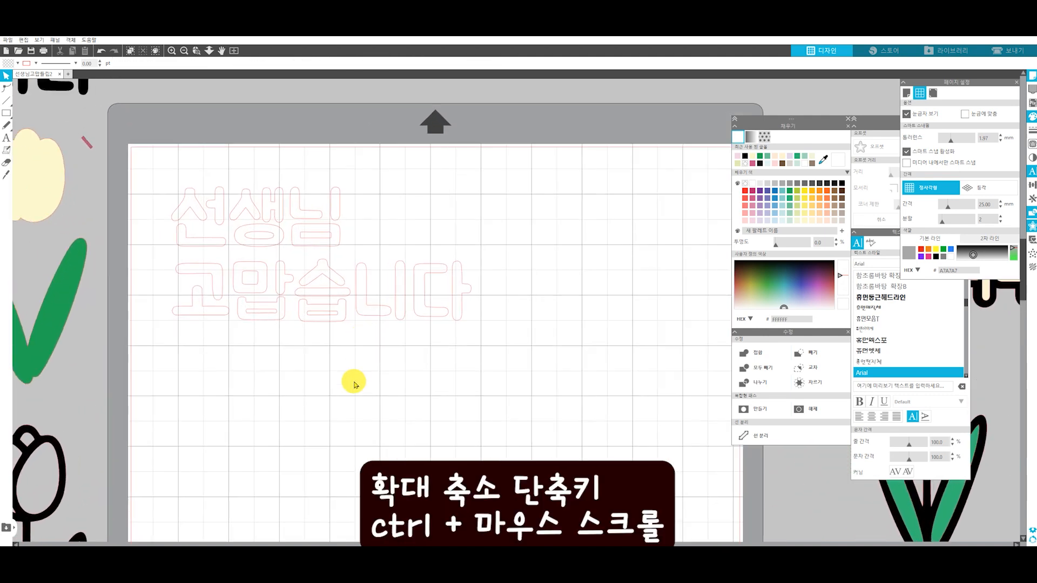
click(422, 288)
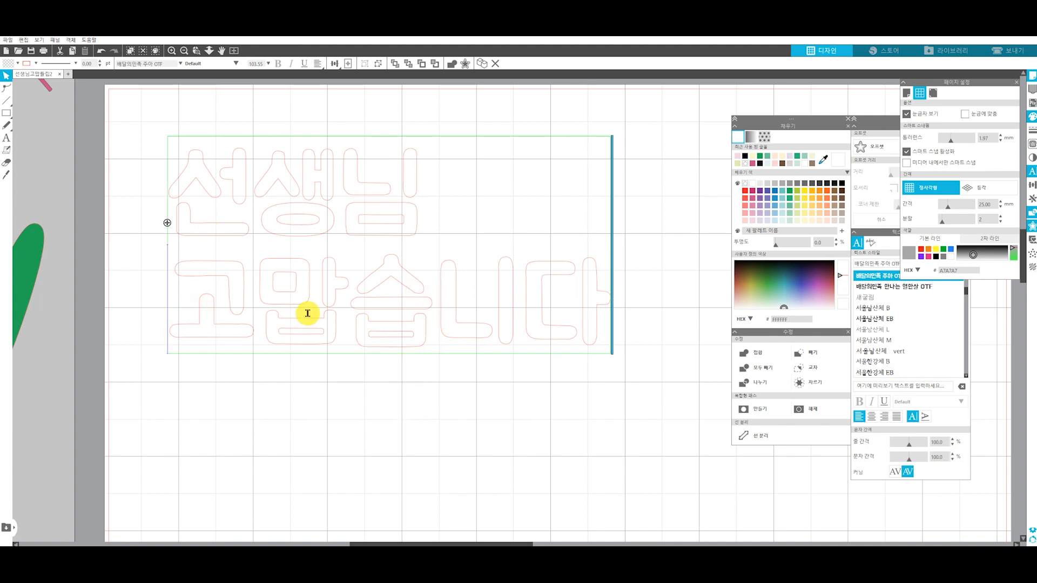
click(470, 315)
text(d)
key(BackSpace)
click(442, 370)
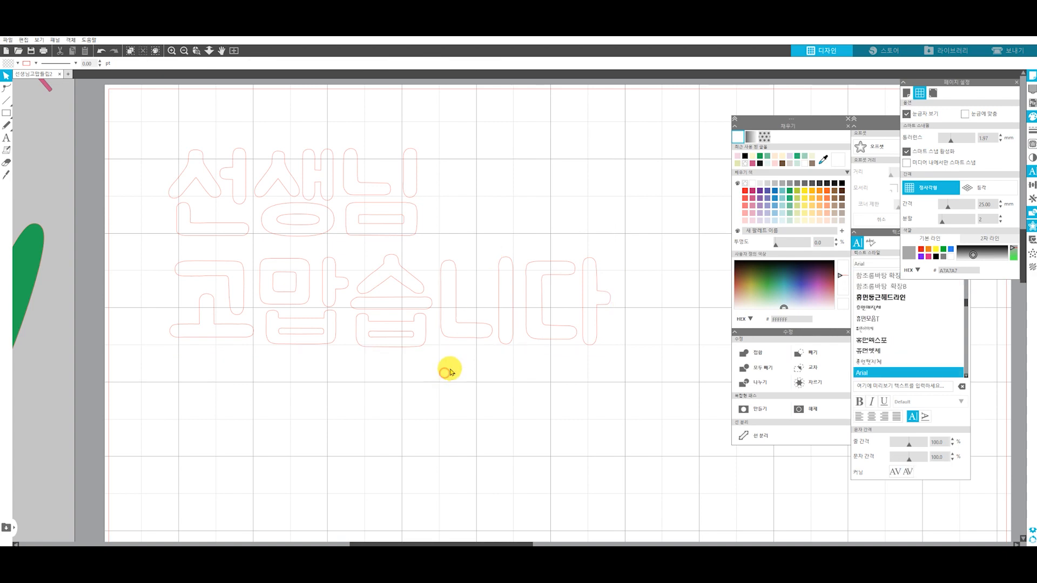
Move the outline text to the page's upper-left corner and enlarge it to a font size of about 223.5
click(405, 285)
scroll(295, 298, down, 5)
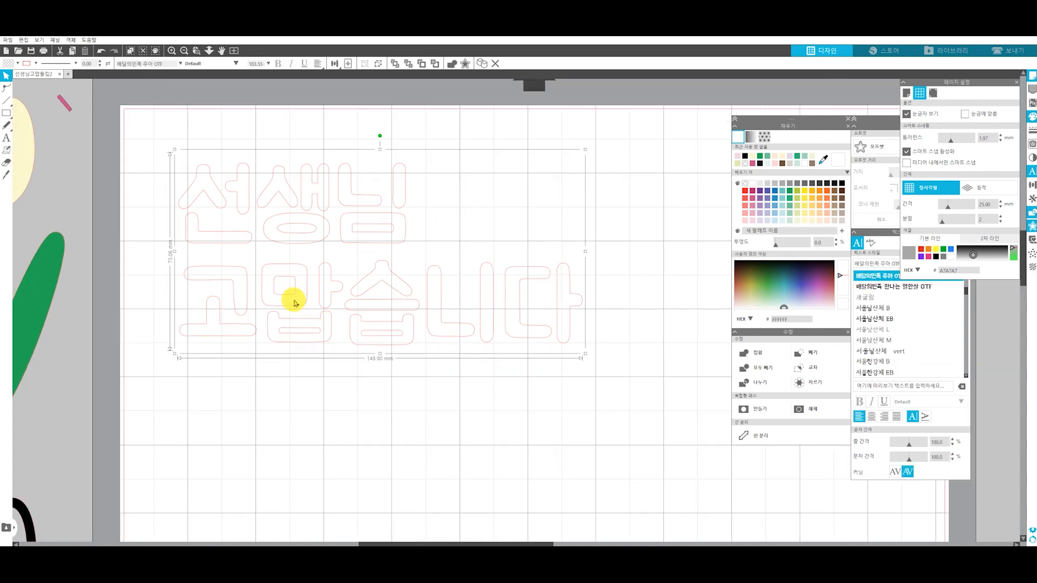
drag(291, 284, 263, 265)
drag(381, 287, 605, 497)
Offset the enlarged outline text by 1 mm and move the original text off the page, leaving the offset lettering
click(874, 146)
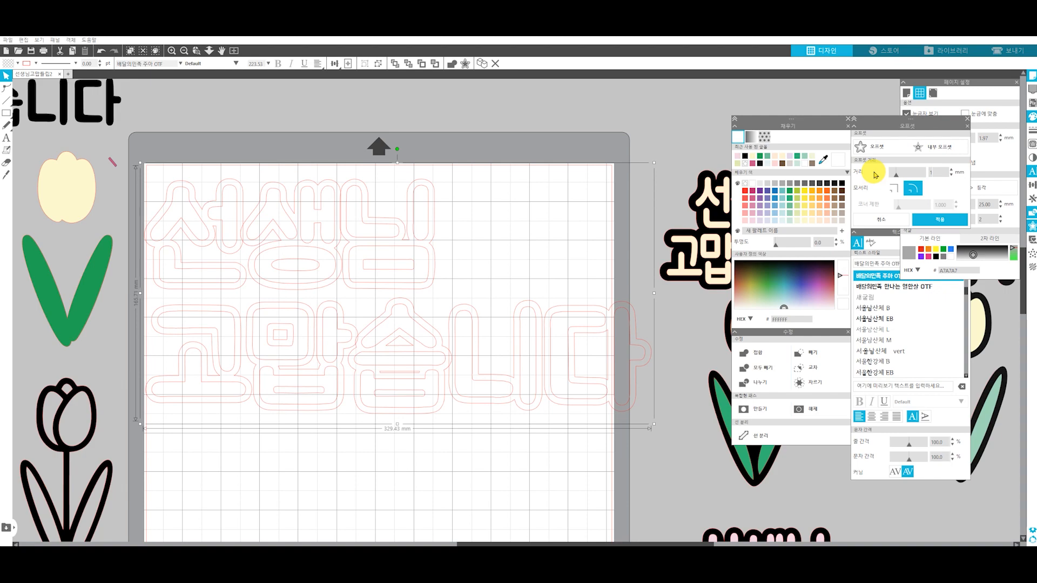
click(928, 226)
drag(470, 359, 683, 132)
key(ctrl+z)
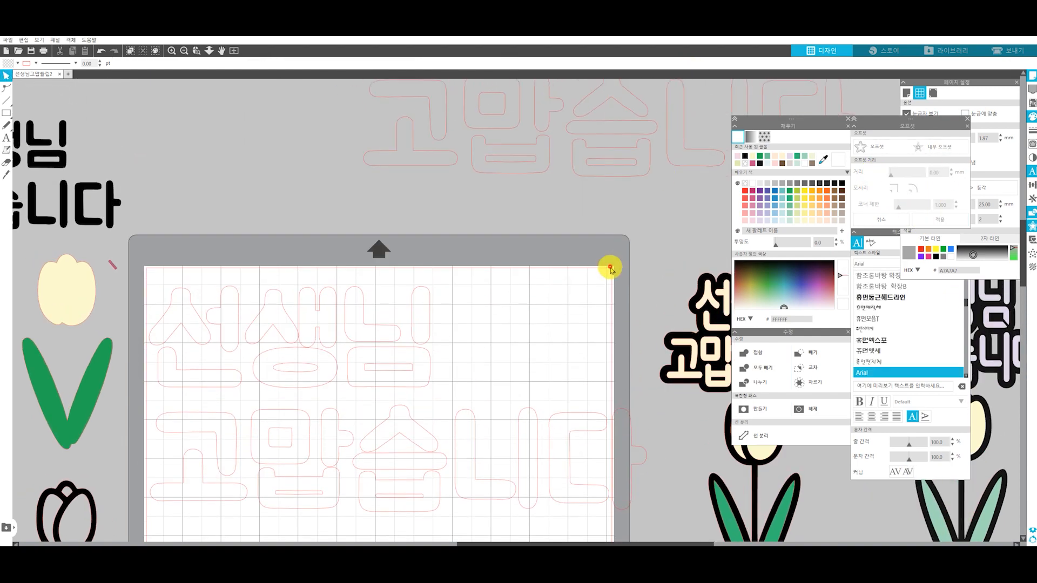
Scale down the offset lettering and arrange its syllables closer together, with 선생님 centred above 고맙습니다
drag(439, 369, 489, 252)
drag(192, 158, 463, 280)
drag(372, 179, 197, 192)
drag(204, 177, 276, 173)
drag(468, 259, 241, 230)
drag(288, 262, 303, 253)
click(432, 322)
Nudge the separate strokes of 생, 맙 and 습 into an even, tight arrangement
scroll(347, 193, up, 3)
drag(347, 193, 344, 222)
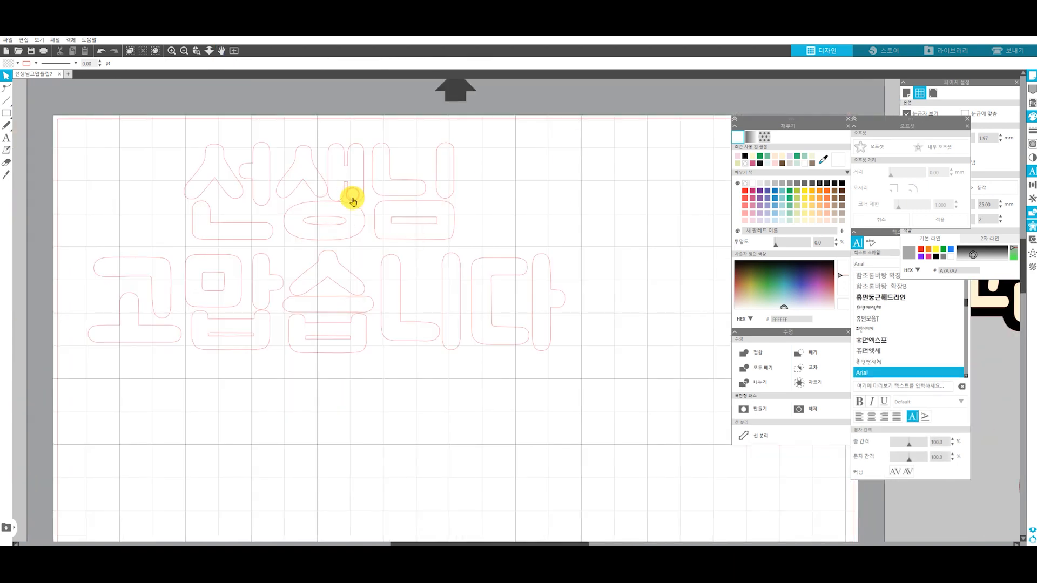
click(353, 199)
key(Right)
click(351, 218)
key(Down)
click(263, 283)
shift+click(232, 275)
key(Up)
click(338, 260)
key(Up)
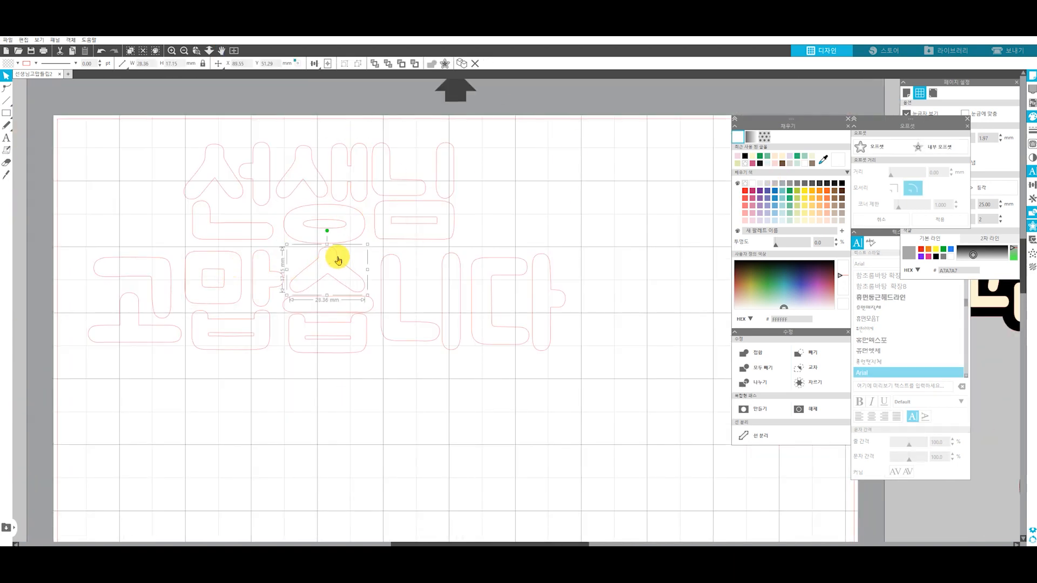
click(322, 321)
key(Down)
Nudge 니 and 다 slightly left and 고 slightly right to close the gaps in 고맙습니다
drag(582, 361, 421, 266)
key(Left)
drag(578, 260, 499, 357)
key(Left)
drag(118, 416, 120, 265)
key(Right)
Group all the lettering strokes and offset the group by 4 mm with rounded corners
drag(116, 138, 559, 340)
click(560, 339)
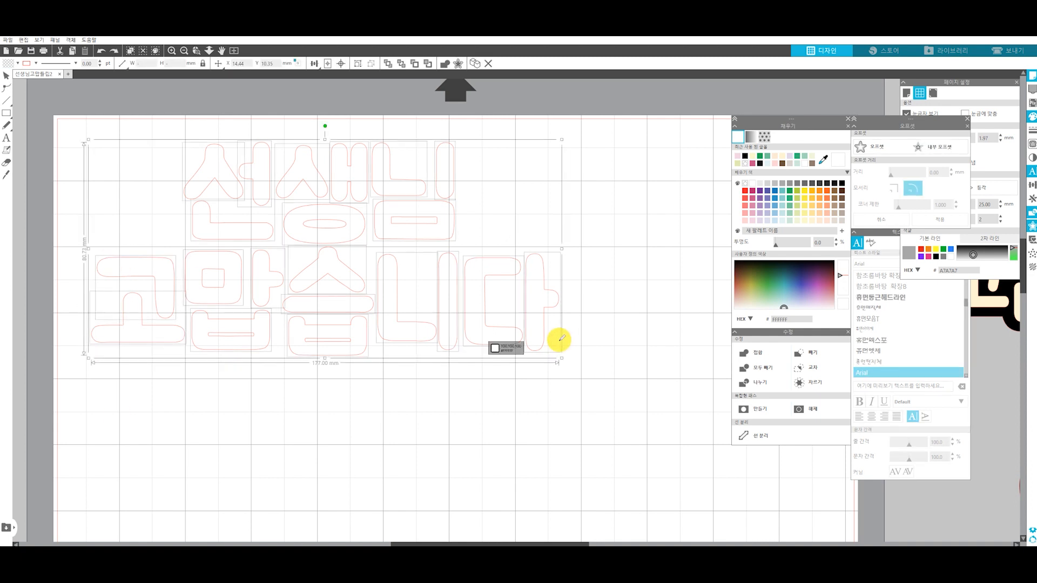
key(ctrl+g)
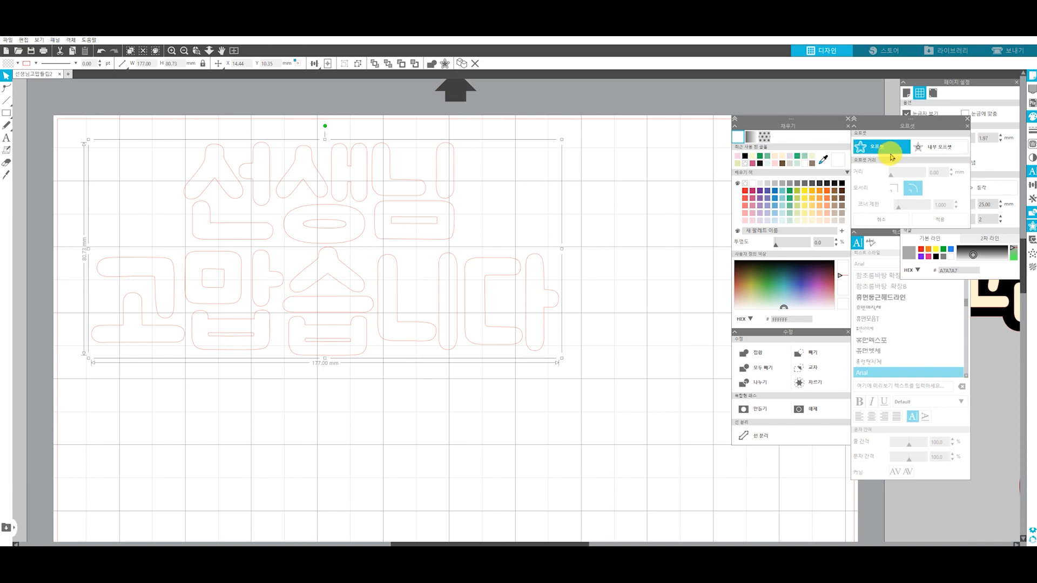
click(890, 153)
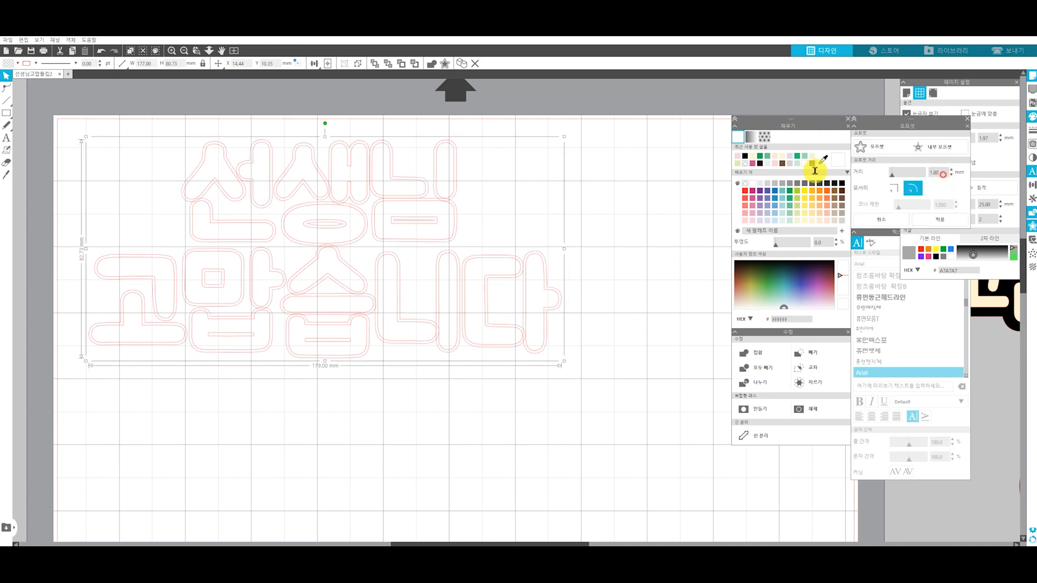
click(939, 219)
click(340, 419)
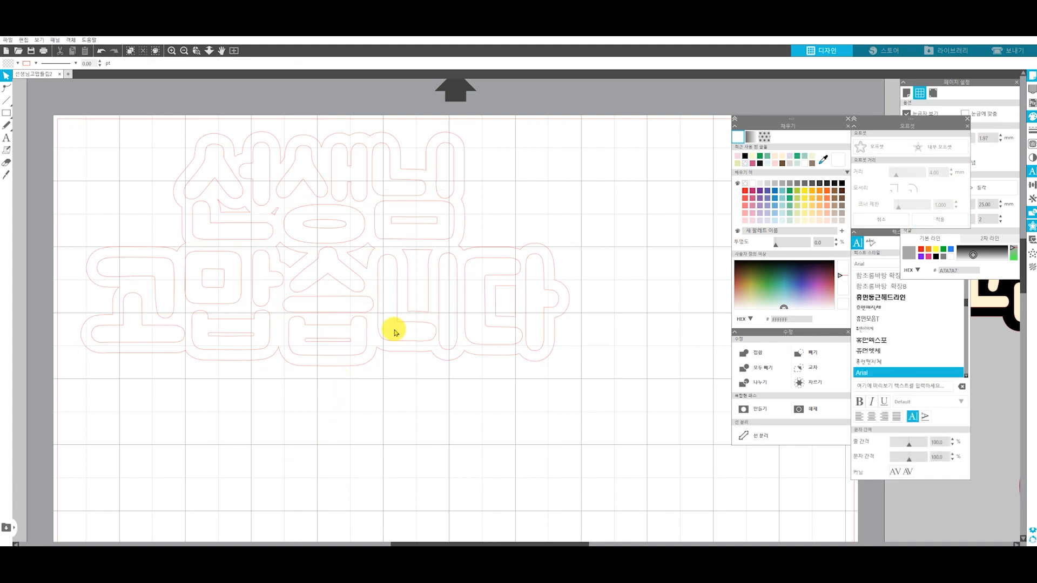
Delete the points of the small hole between 선 and 생 in the offset outline
double_click(280, 215)
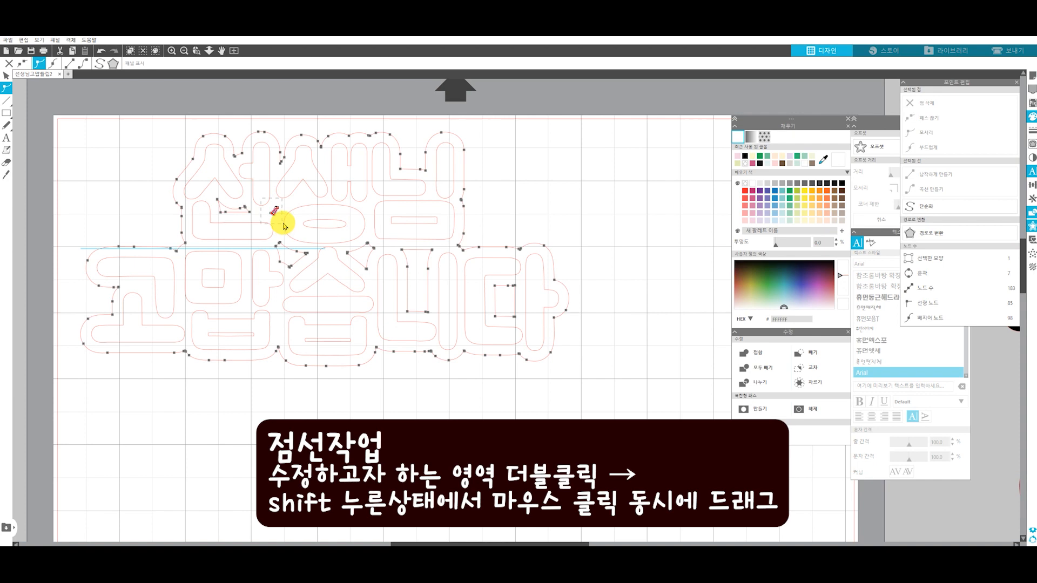
drag(284, 223, 311, 232)
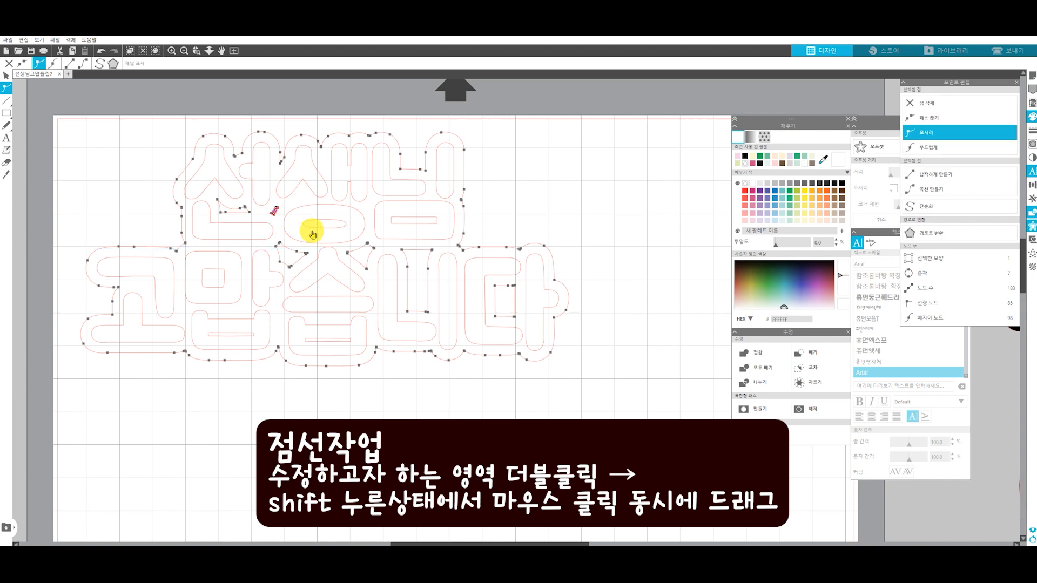
click(473, 199)
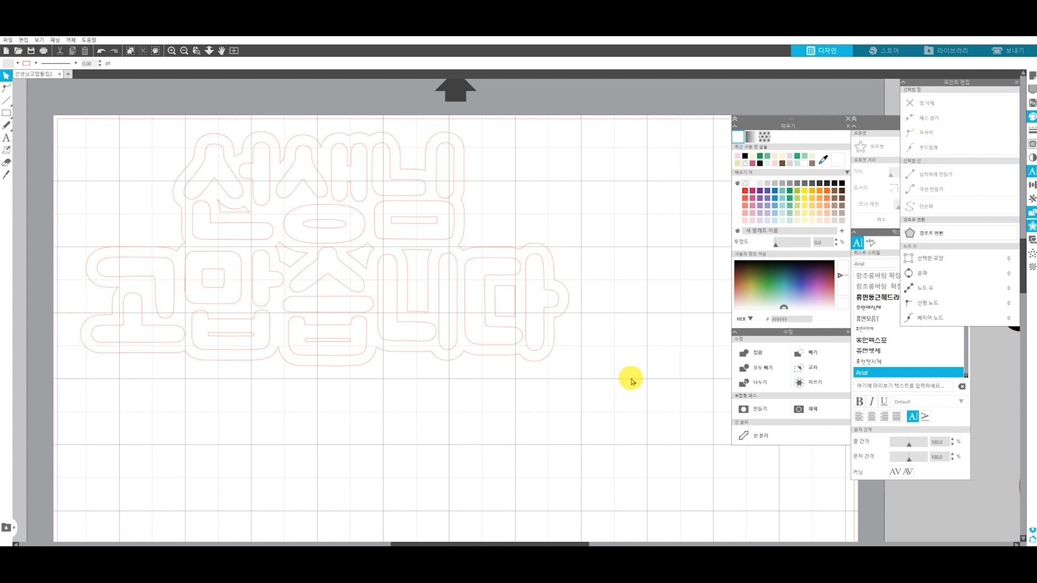
Delete the points of the rectangular hole inside 다 in the offset outline
drag(610, 397, 85, 116)
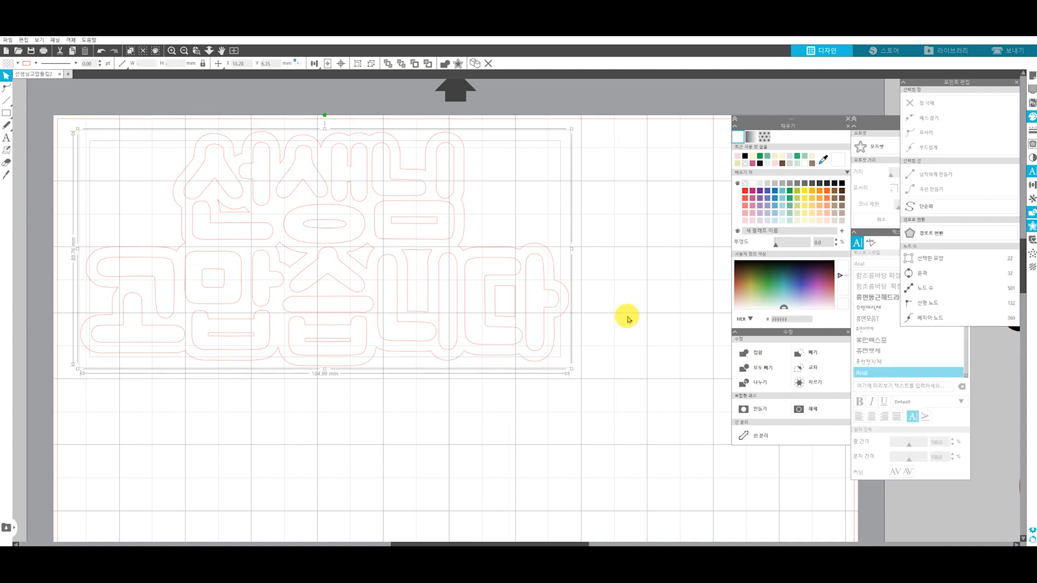
scroll(368, 253, down, 1)
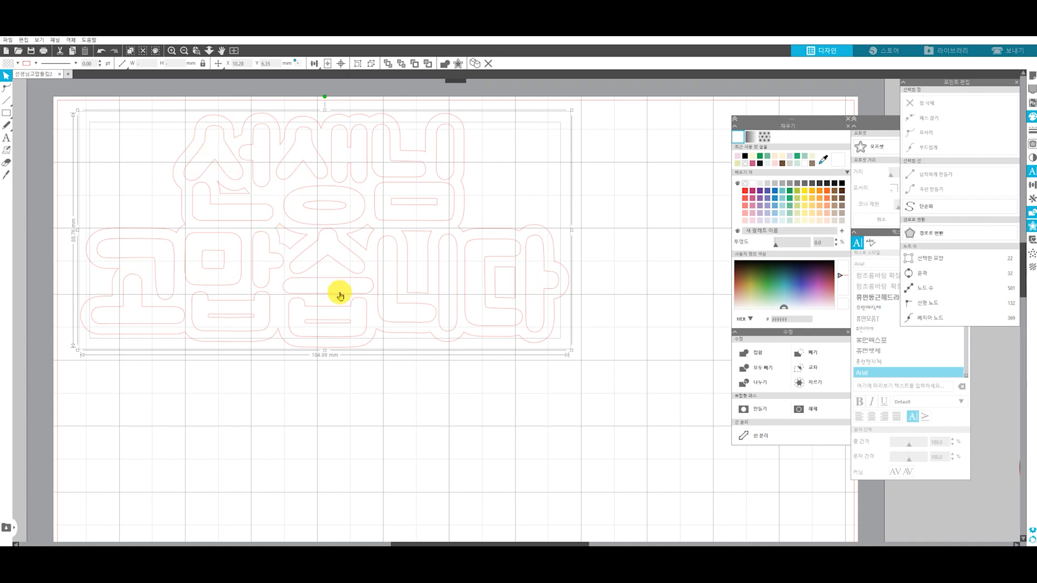
double_click(506, 268)
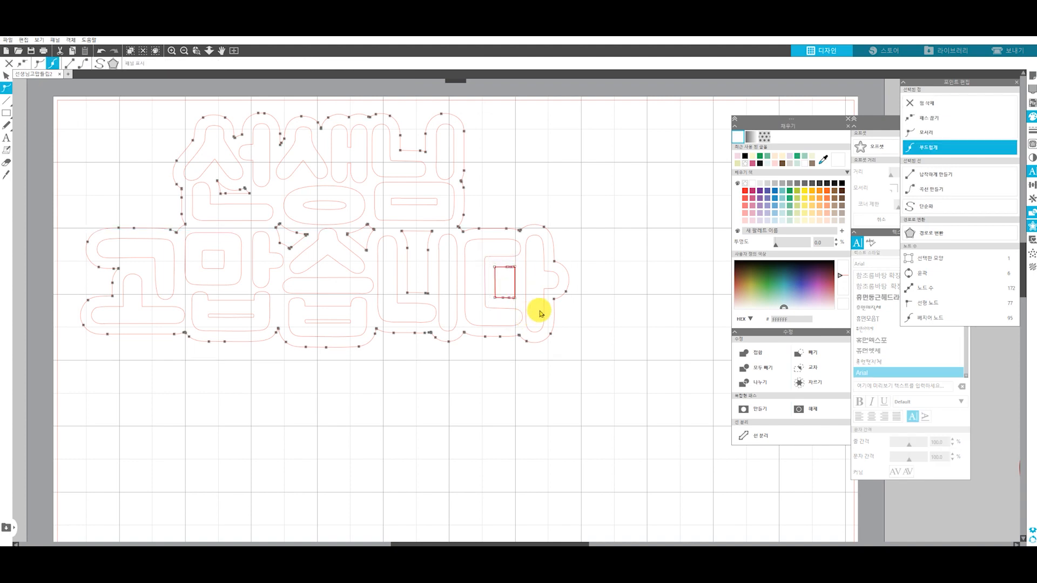
click(538, 182)
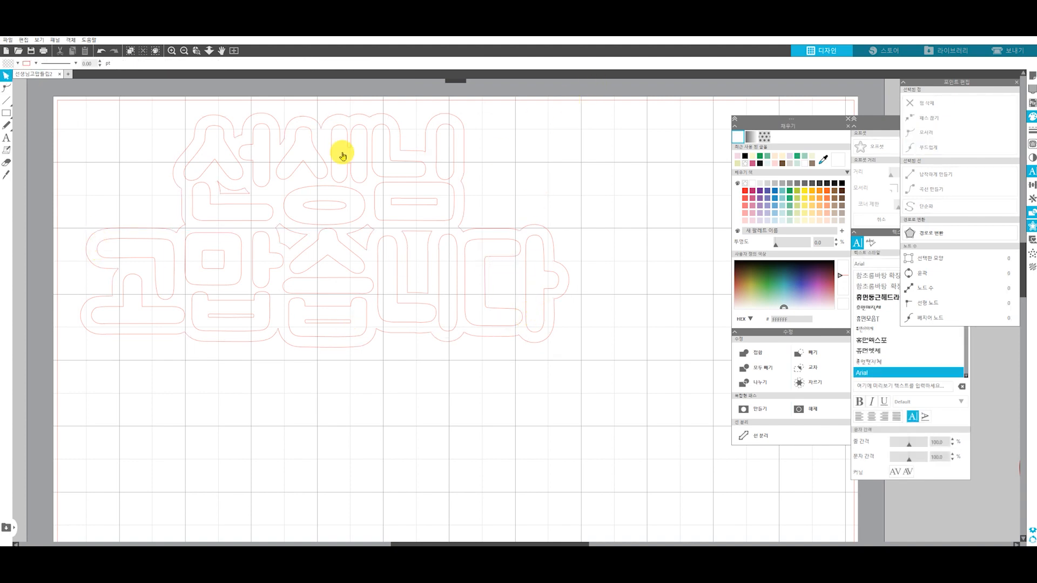
Duplicate the lettering and its offset outline directly below the original
drag(567, 348, 51, 111)
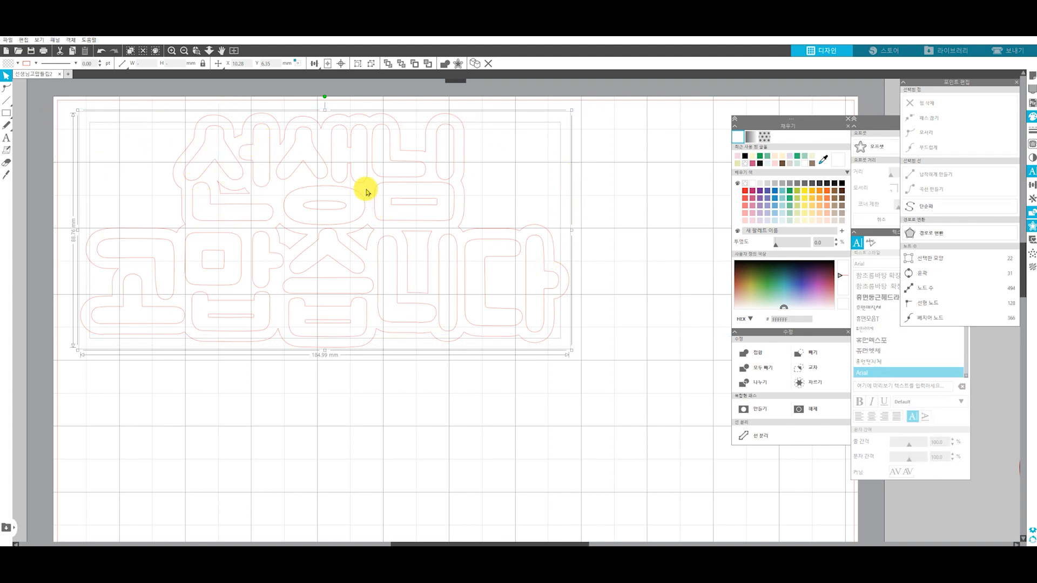
drag(352, 216, 355, 540)
click(486, 388)
Try combining the upper lettering and its offset outline into a compound path
drag(603, 359, 75, 111)
right_click(299, 161)
click(334, 330)
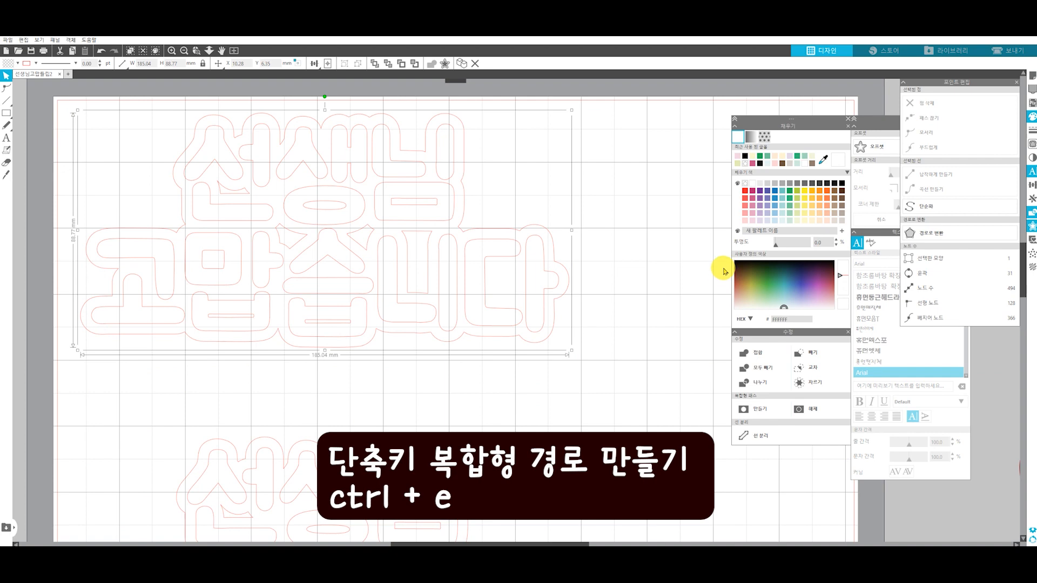
click(614, 260)
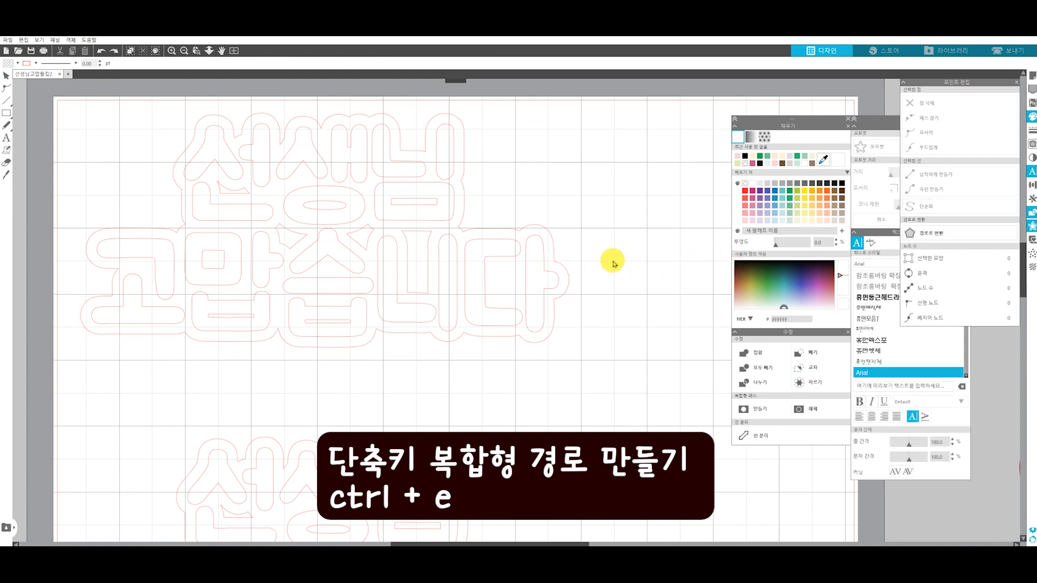
Fill the upper lettering and its offset outline with black
drag(624, 331, 134, 113)
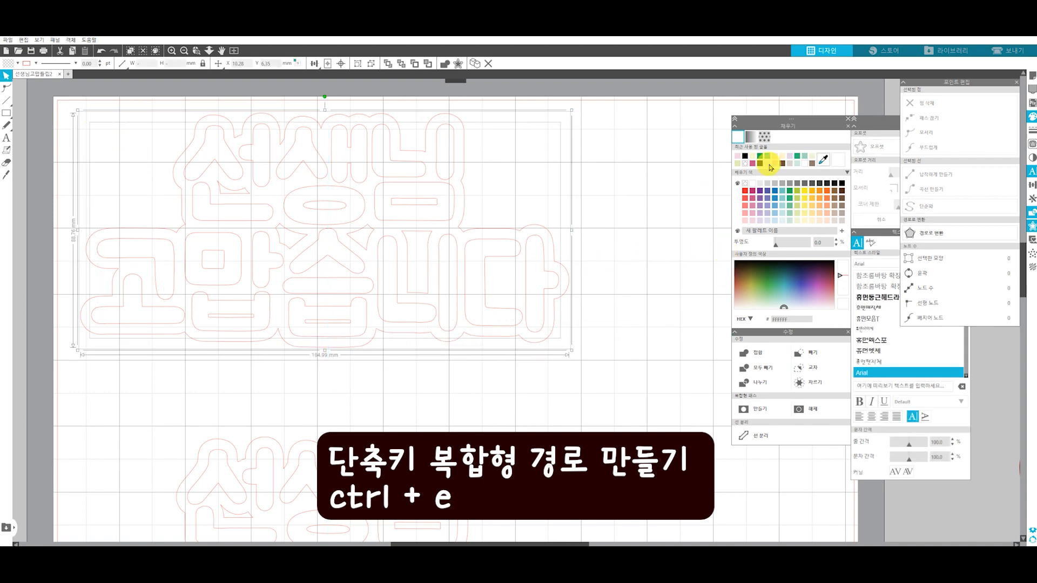
click(841, 183)
click(597, 296)
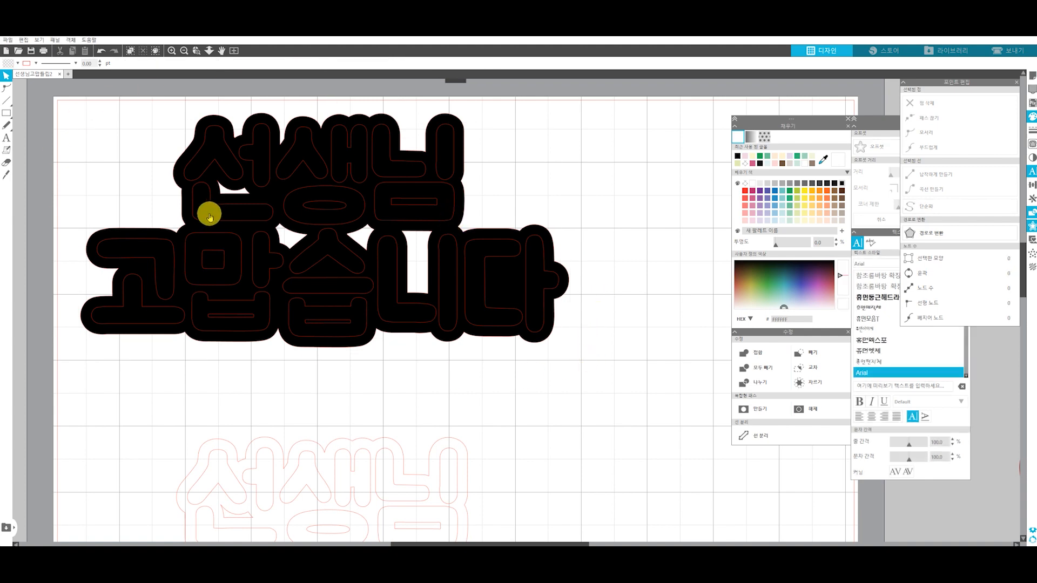
Make a compound path from the black lettering and offset outline, and shift the shape slightly upward
drag(604, 355, 74, 114)
right_click(281, 139)
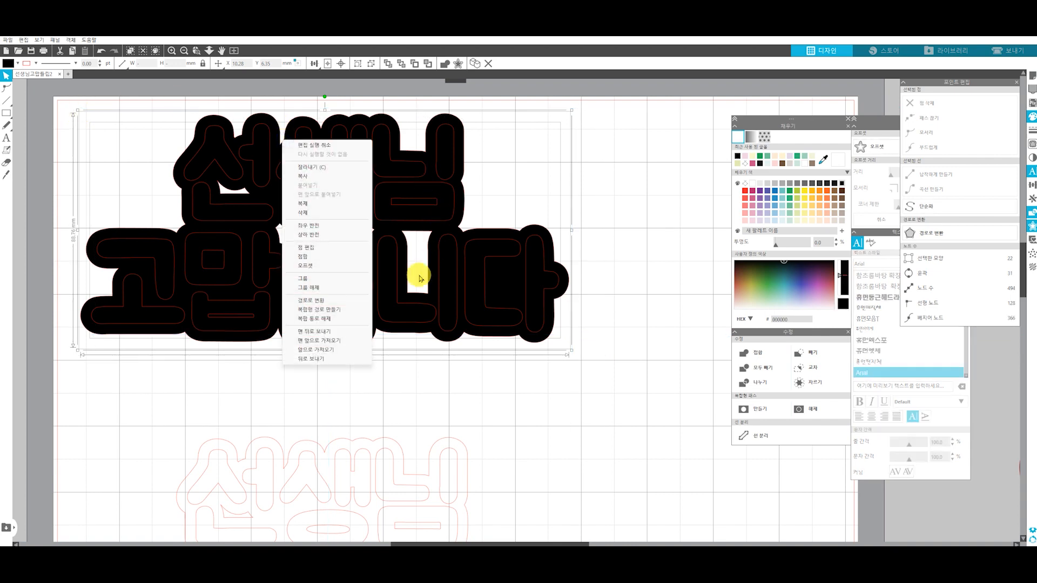
click(327, 302)
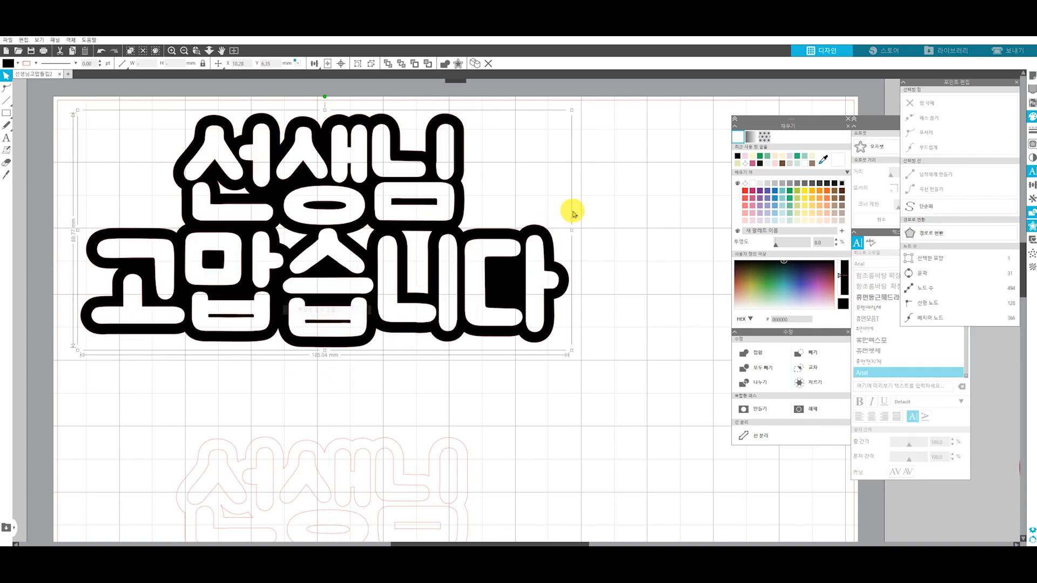
mouse_move(360, 260)
mouse_down()
mouse_move(370, 266)
mouse_move(362, 254)
mouse_up()
click(238, 120)
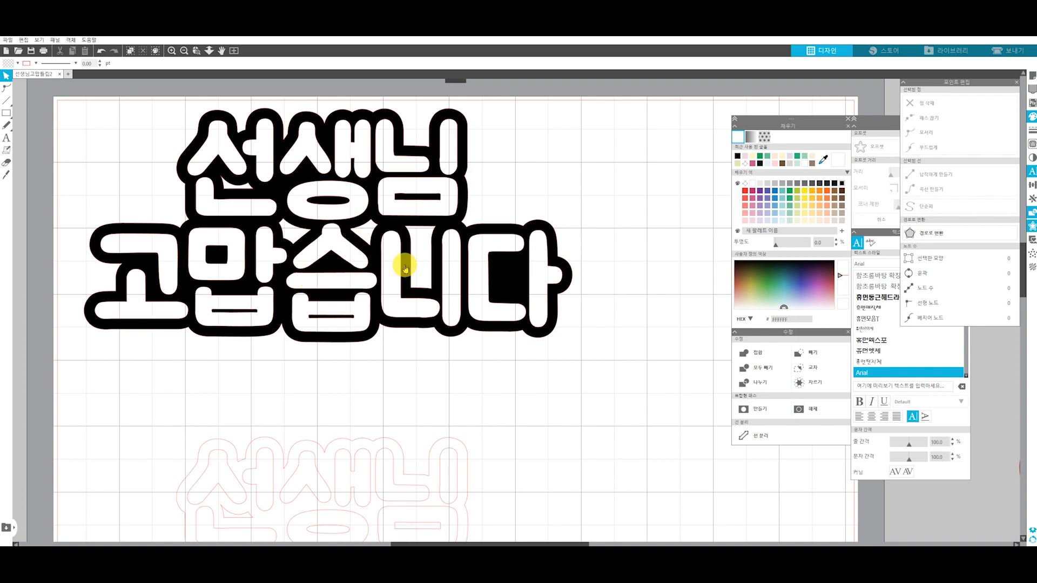
Delete the points of the island inside the ㅇ of 생 in the black backing
click(400, 269)
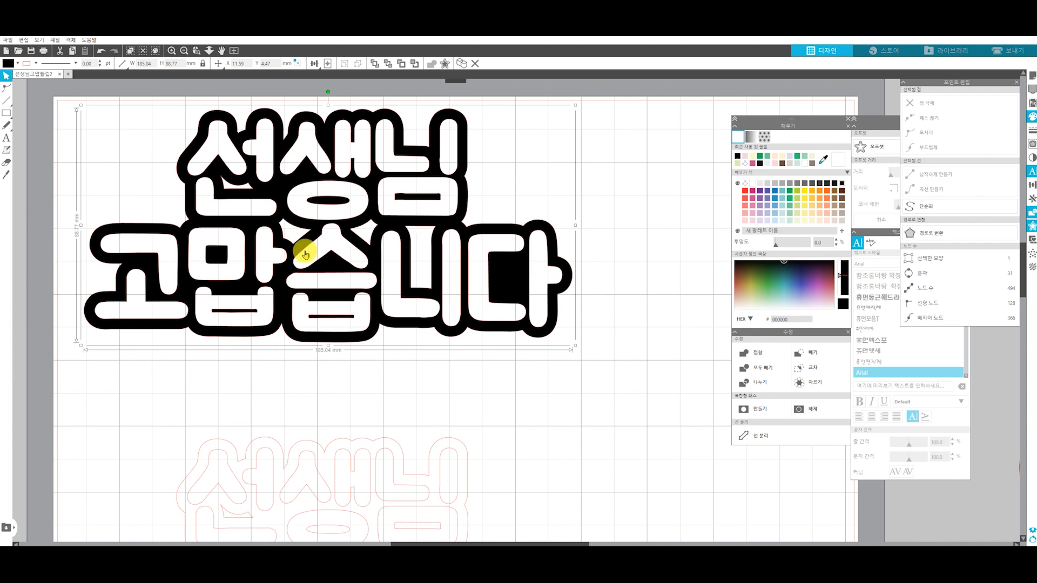
double_click(305, 254)
click(306, 200)
drag(352, 211, 352, 211)
key(Delete)
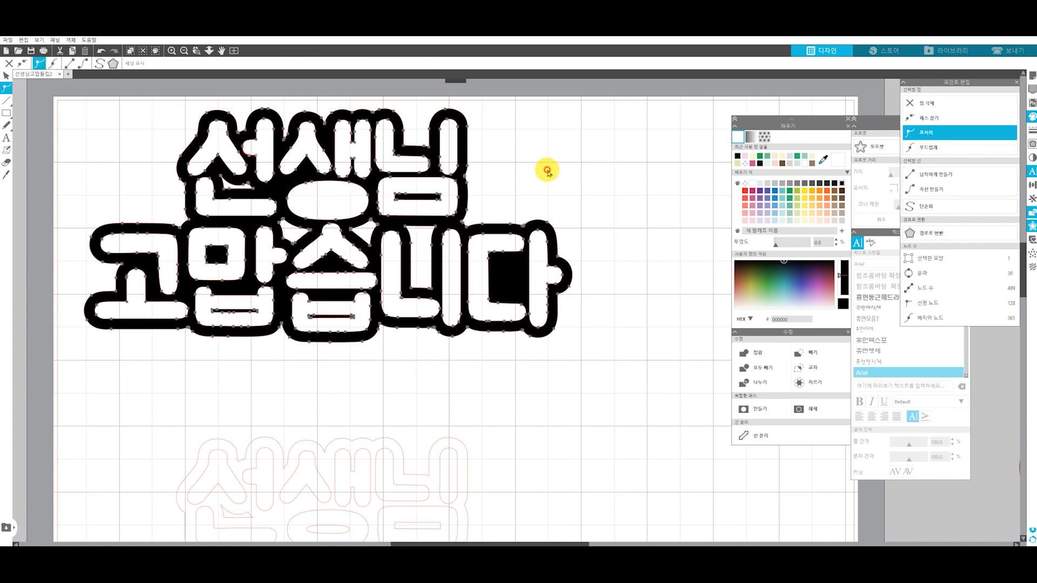
key(Escape)
Delete the points of the island inside the lower ㅁ of 님 in the black backing
double_click(400, 192)
click(439, 200)
key(Delete)
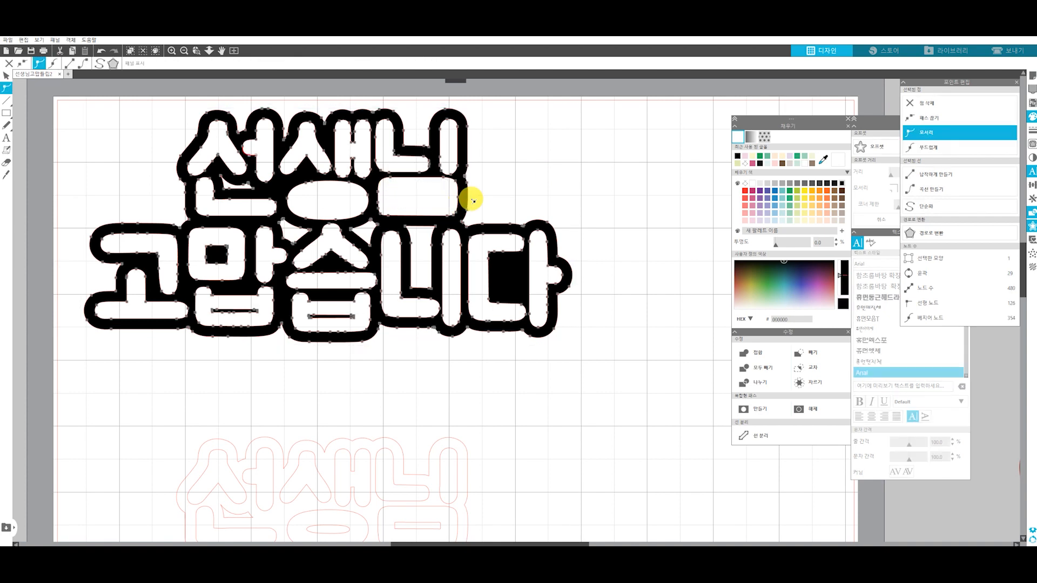
key(Escape)
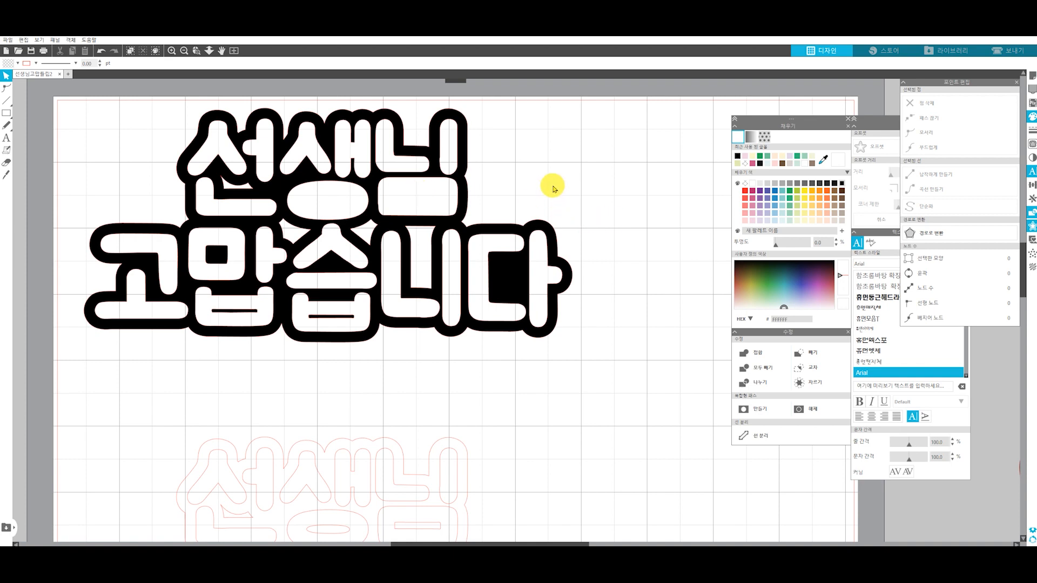
Undo the deletions of the islands inside 생 and 님
key(ctrl+z)
key(ctrl+z)
key(ctrl+z)
key(ctrl+z)
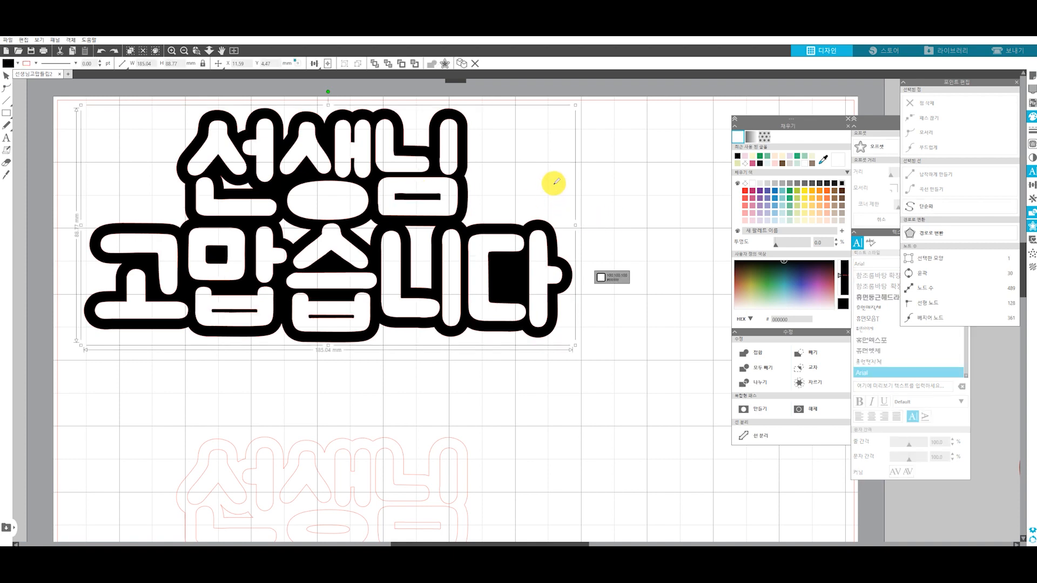
key(ctrl+z)
key(ctrl+z)
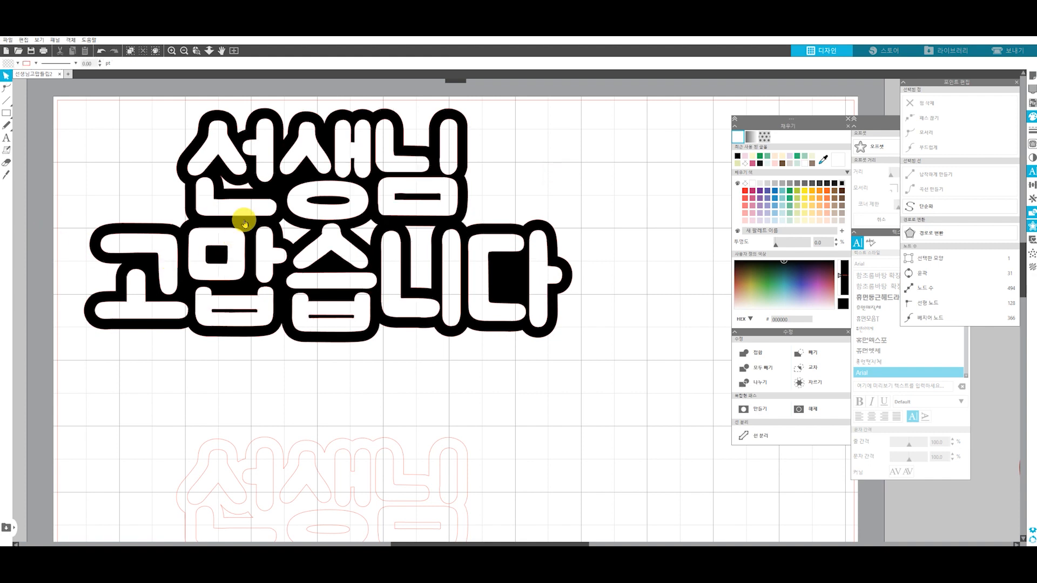
Place the pink bridge bar diagonally across the lower right of the ㅇ in 생
drag(43, 180, 142, 218)
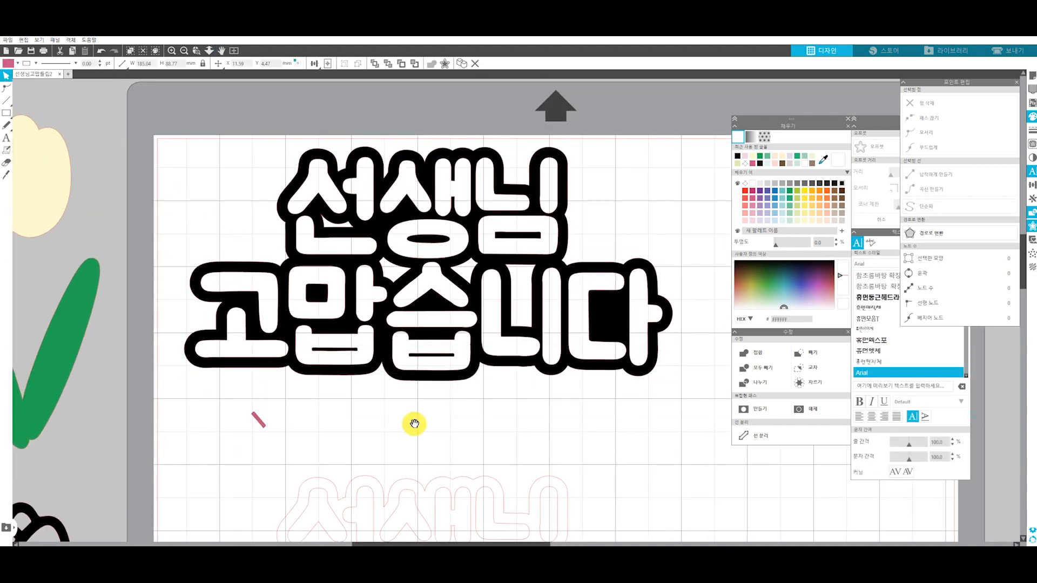
drag(409, 424, 325, 382)
scroll(261, 358, up, 3)
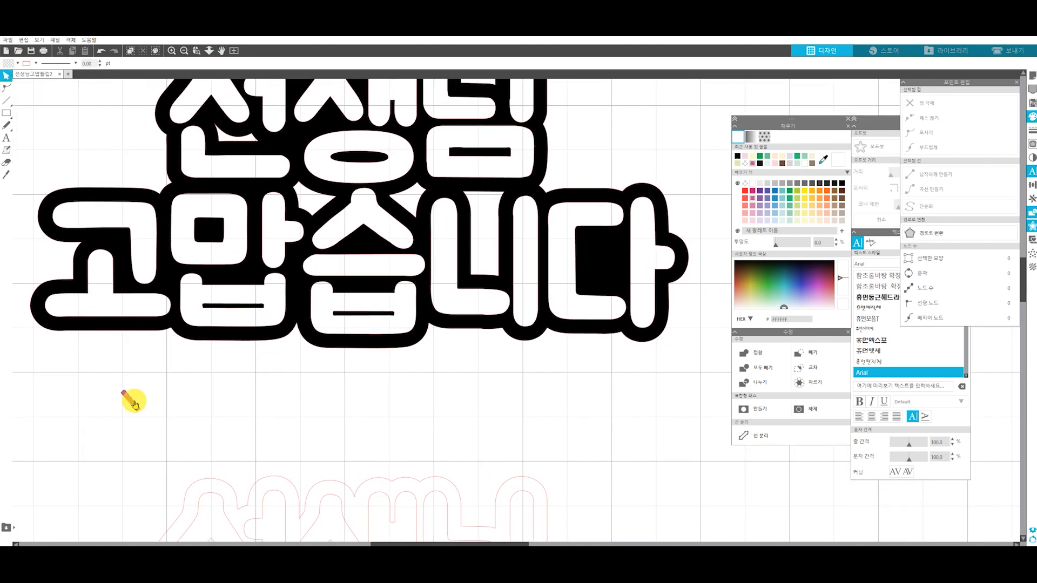
click(387, 168)
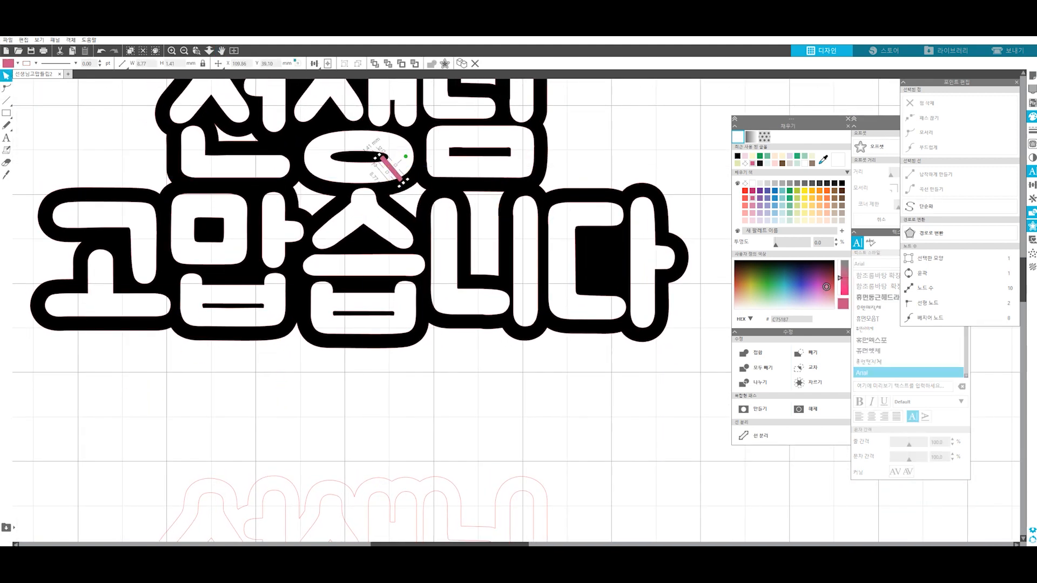
Add pink bridge bars diagonally across the ㅁ of 님 and 맙, and horizontal bars with small rectangles across the ㅂ of 맙 and 습
click(1032, 76)
click(920, 92)
mouse_move(395, 173)
mouse_down()
mouse_move(522, 170)
mouse_move(200, 223)
mouse_move(228, 320)
mouse_up()
click(515, 163)
drag(223, 310, 354, 316)
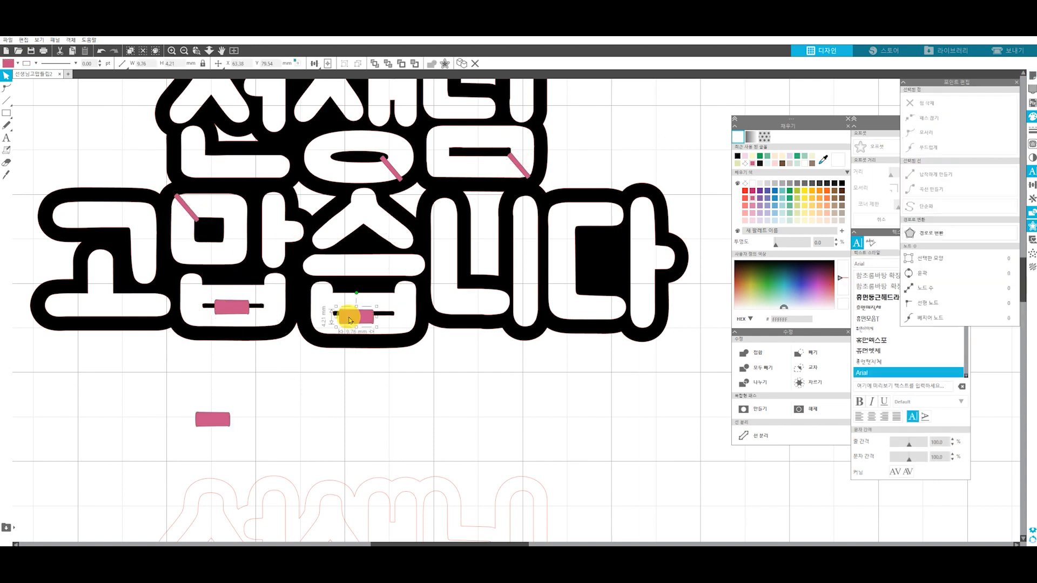
click(306, 398)
drag(194, 217, 339, 414)
drag(347, 393, 333, 385)
mouse_move(351, 405)
mouse_down()
mouse_move(415, 405)
mouse_move(389, 319)
mouse_move(257, 312)
mouse_up()
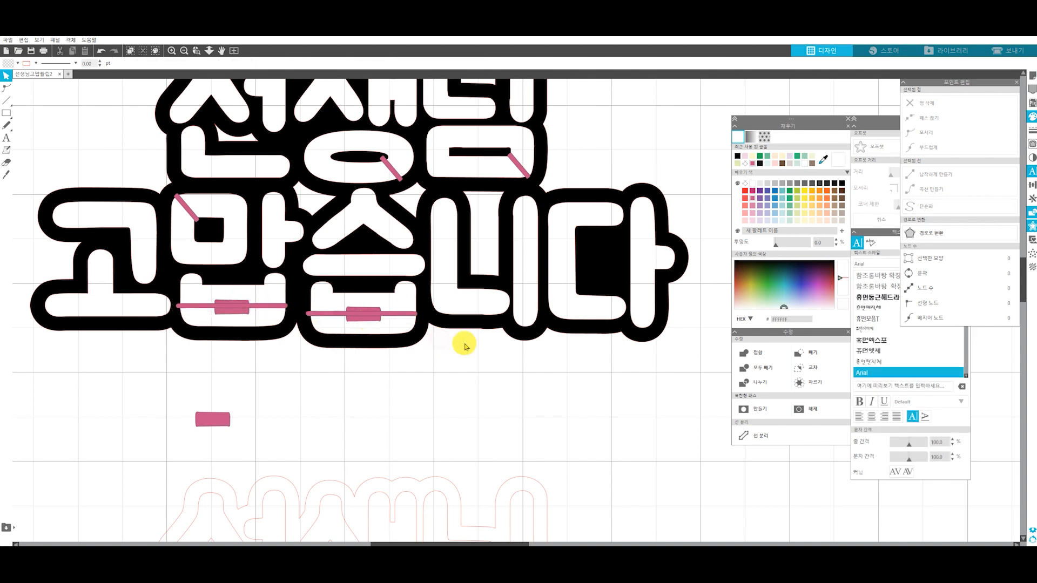
Merge the pink bridge bars with the black backing into one shape, leaving the spare rectangle out
click(540, 335)
right_click(313, 234)
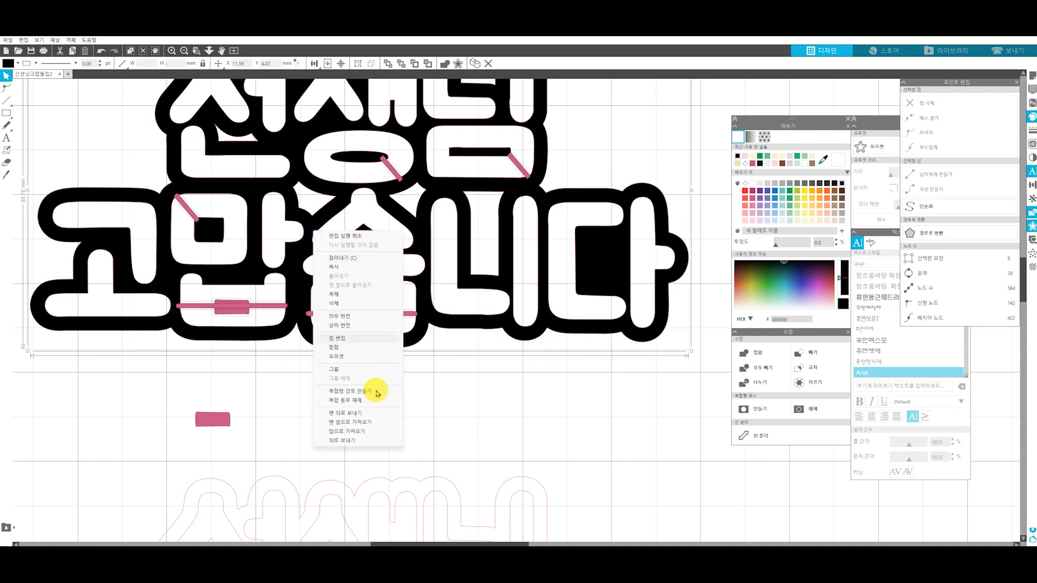
click(377, 390)
click(445, 342)
scroll(444, 358, down, 2)
key(space)
drag(458, 369, 406, 419)
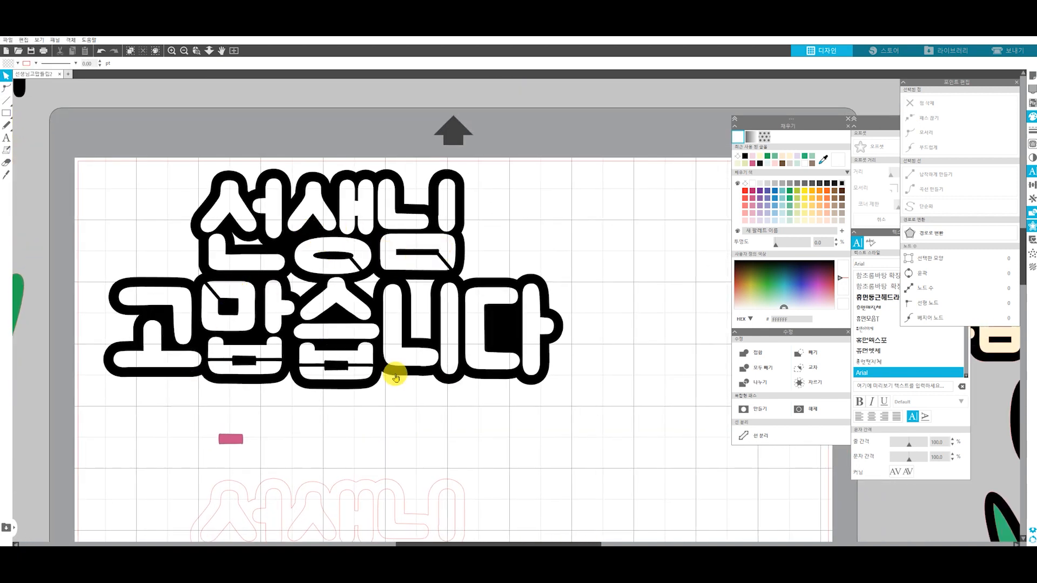
Move the spare pink rectangle off the page and nudge the black lettering slightly left
drag(241, 438, 131, 323)
drag(91, 267, 83, 131)
click(109, 173)
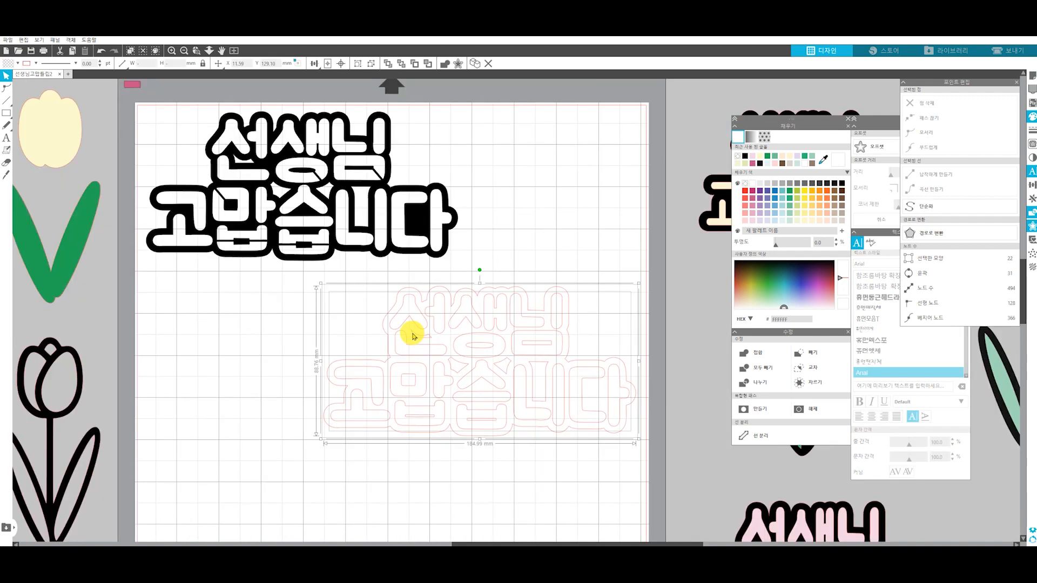
drag(413, 332, 326, 343)
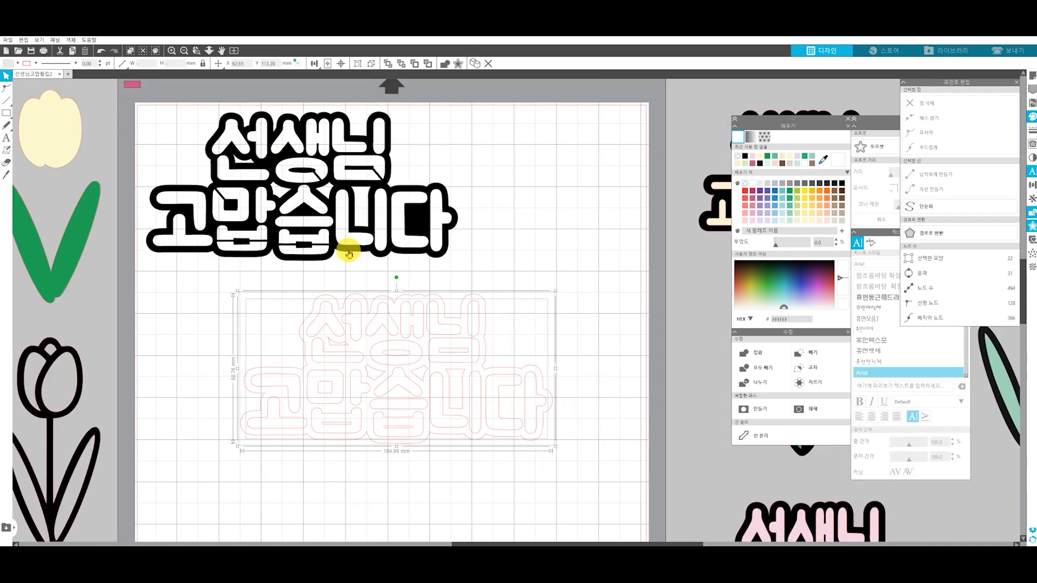
drag(330, 203, 324, 204)
click(337, 134)
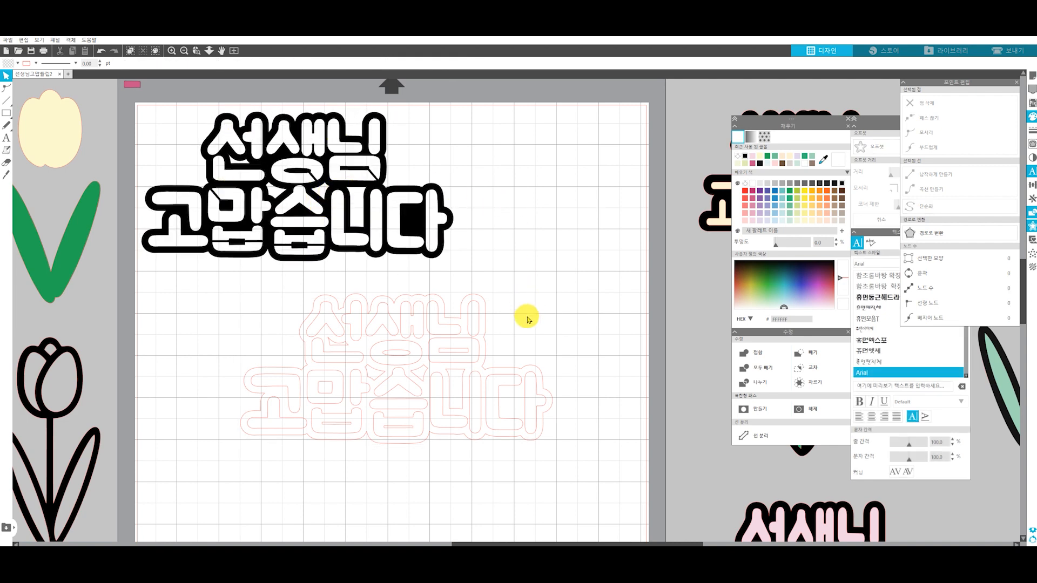
Replace the unfilled outline copy with a duplicate of the black lettering and release the duplicate's compound path
click(343, 360)
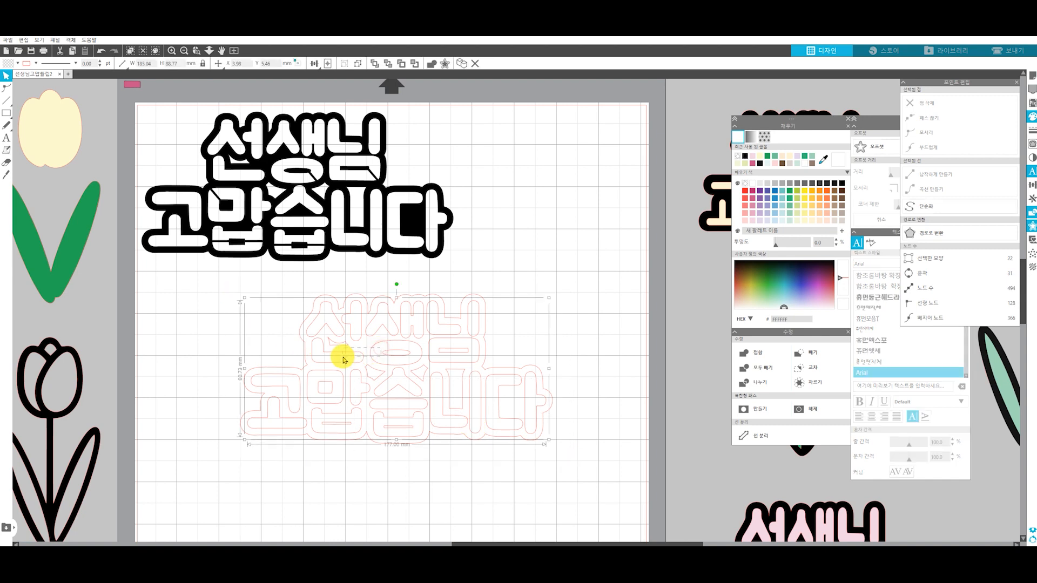
drag(603, 461, 204, 287)
drag(321, 185, 324, 395)
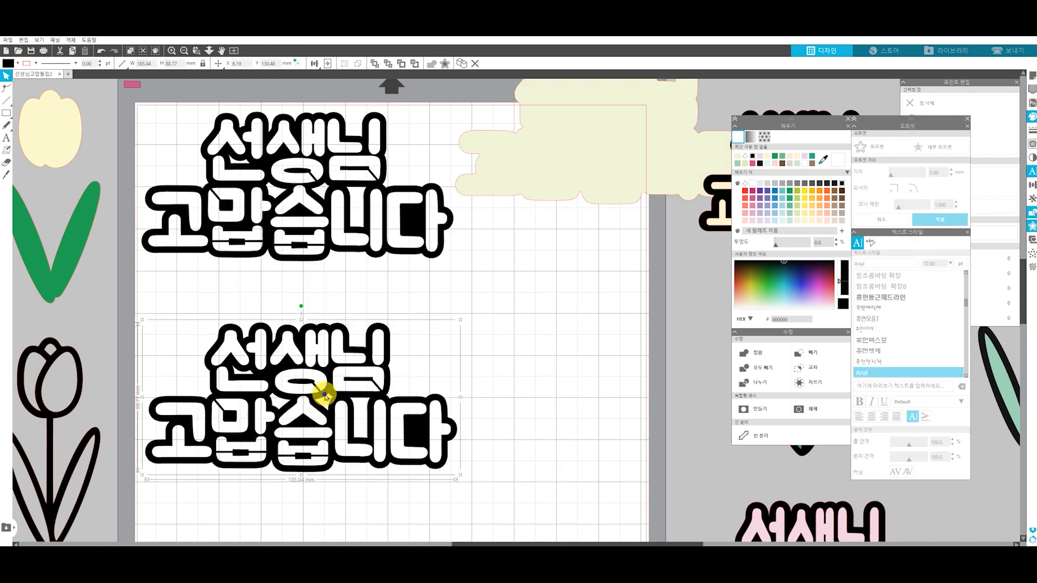
right_click(324, 395)
click(370, 347)
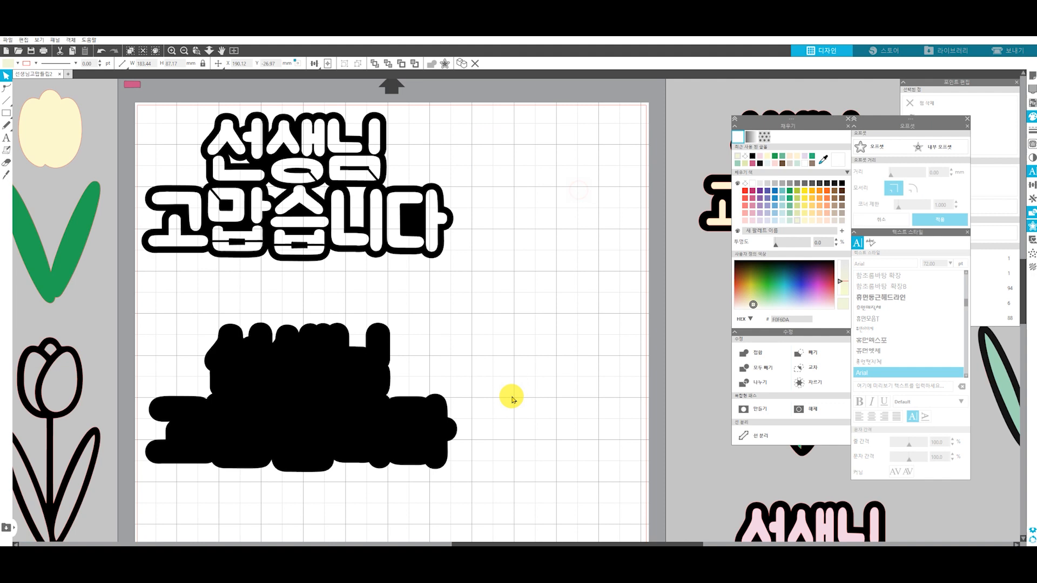
Fill all shapes of the released lower duplicate with light peach
drag(473, 492, 142, 312)
click(819, 220)
click(527, 354)
Change the line colour of all the peach shapes to grey
drag(474, 495, 150, 313)
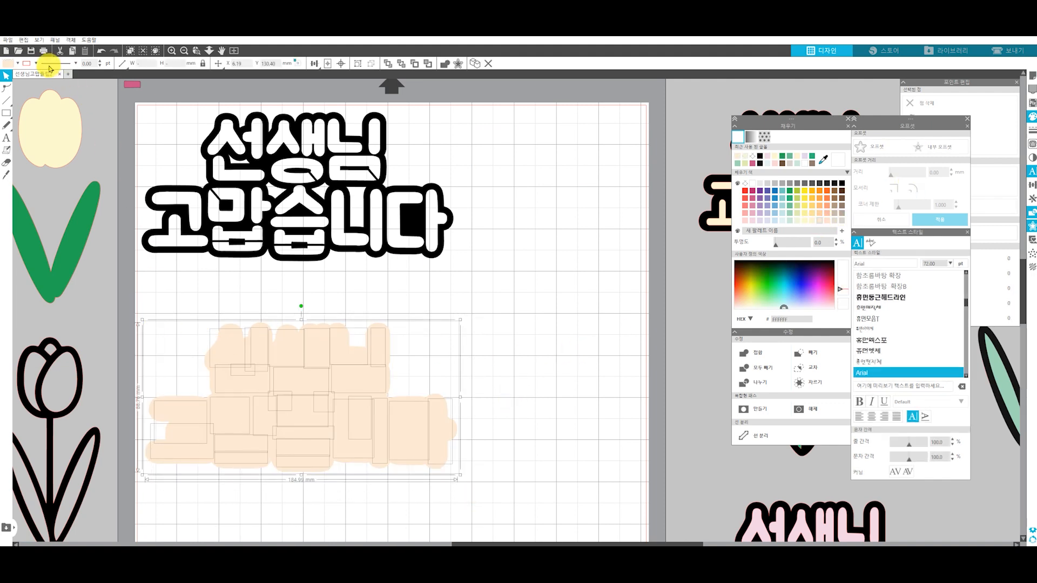
click(33, 63)
click(49, 76)
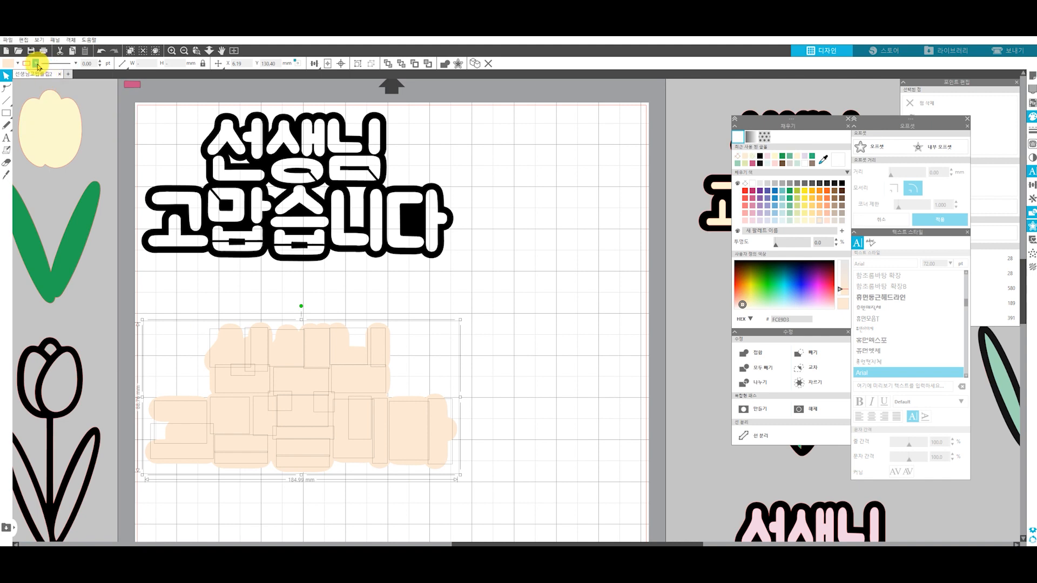
click(36, 63)
click(51, 86)
click(487, 367)
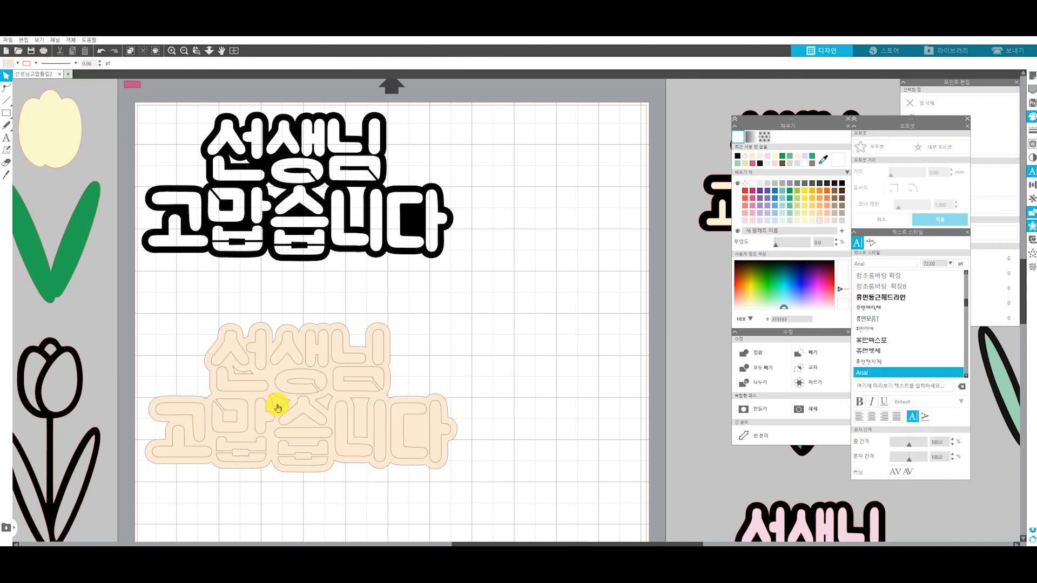
Select the peach outer contour with its four background openings and move them right, away from the letter pieces
click(278, 408)
shift+click(324, 404)
shift+click(357, 409)
shift+click(241, 374)
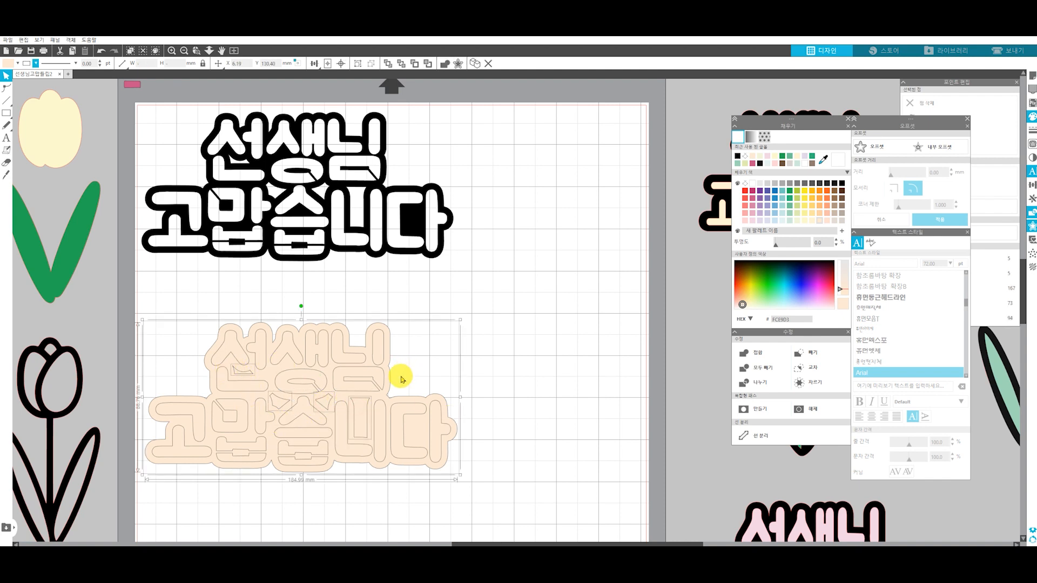
drag(411, 378, 595, 324)
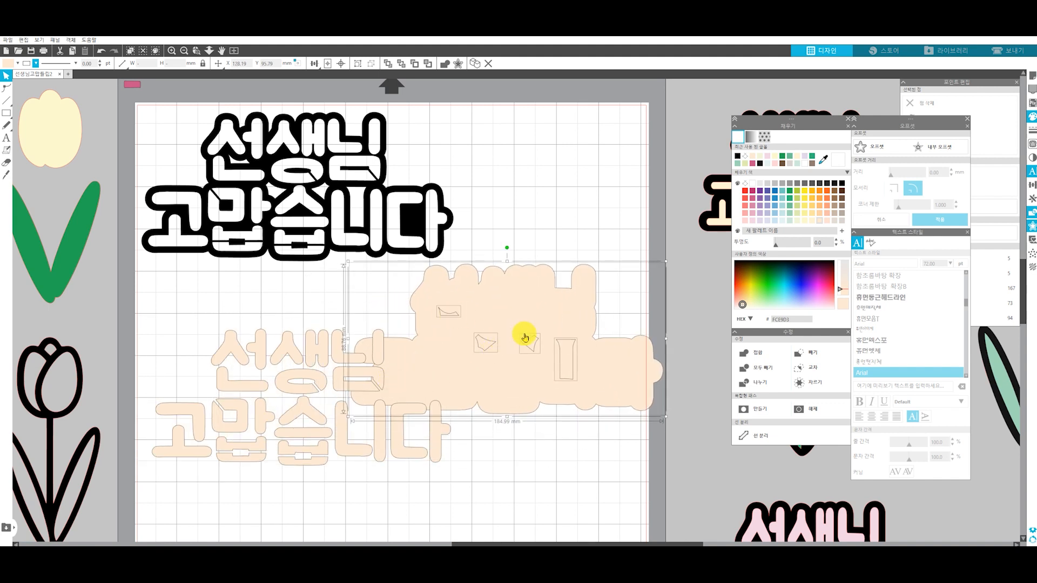
drag(551, 316, 603, 298)
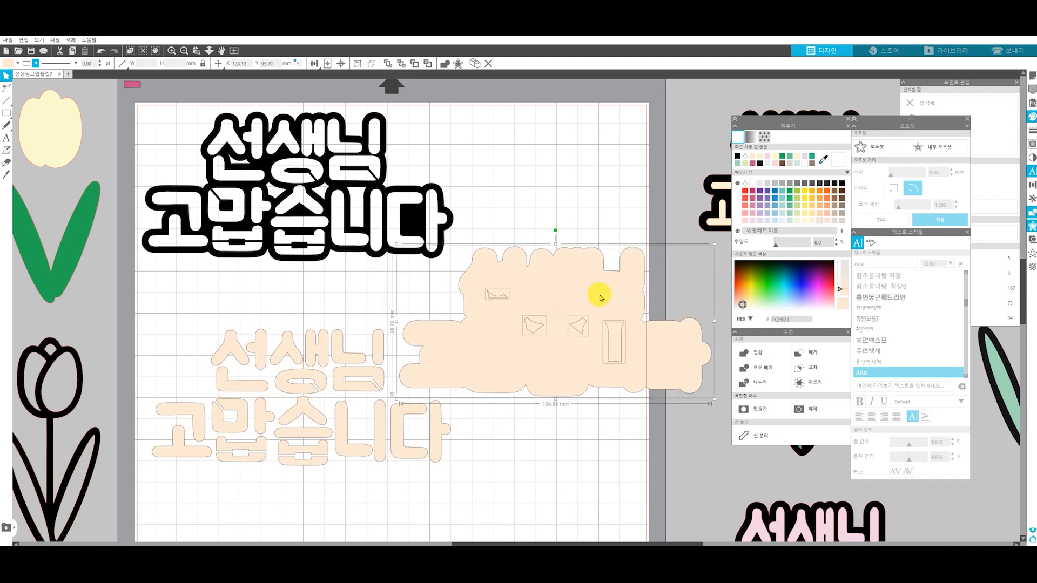
Make a compound path from the peach contour and its openings, and move it slightly further right
right_click(600, 300)
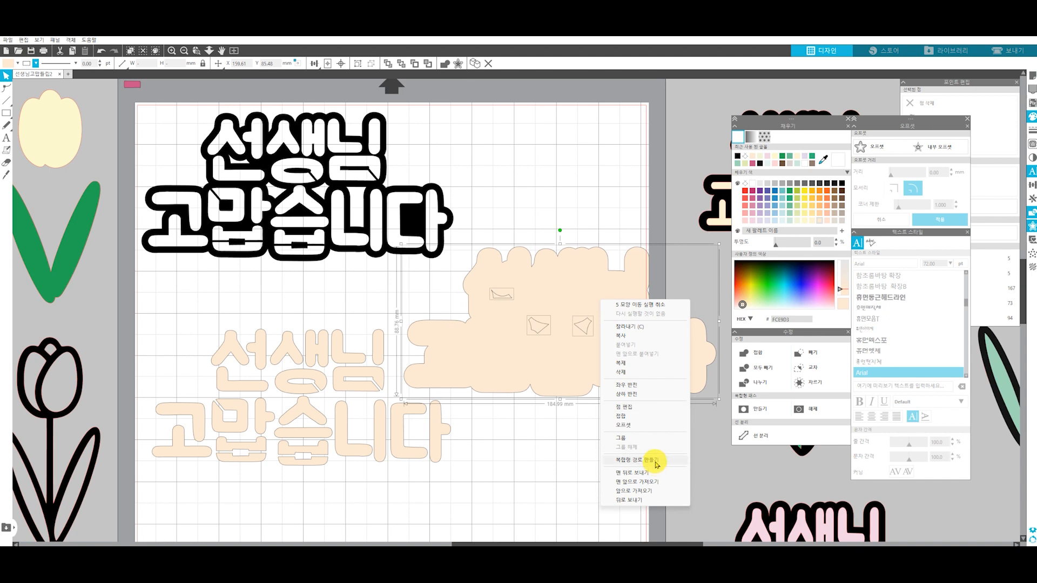
click(656, 461)
drag(493, 350, 628, 354)
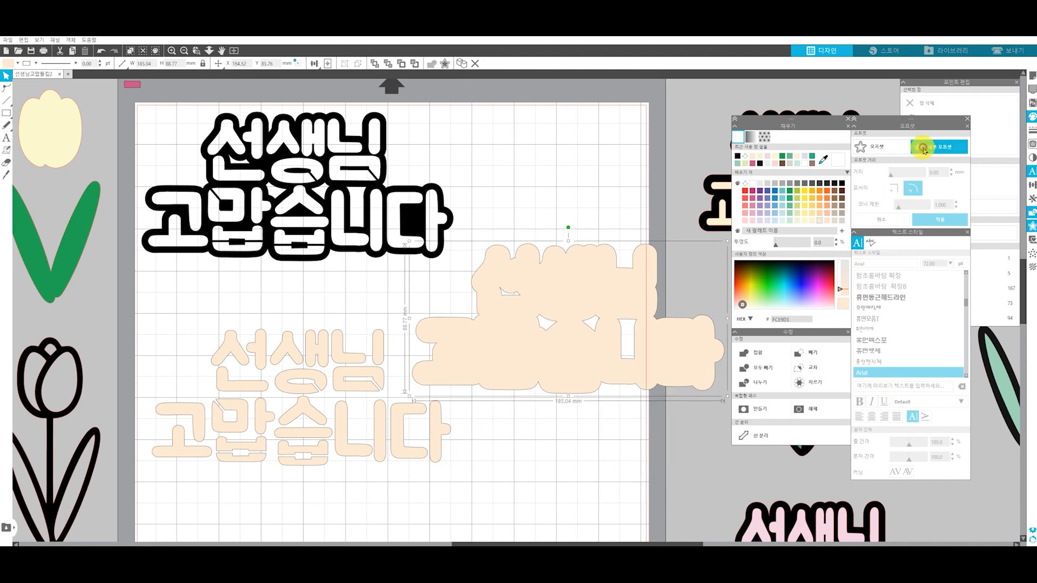
Create an internal offset of the peach backing and move the peach backing back over the lower letter pieces
click(923, 148)
click(938, 222)
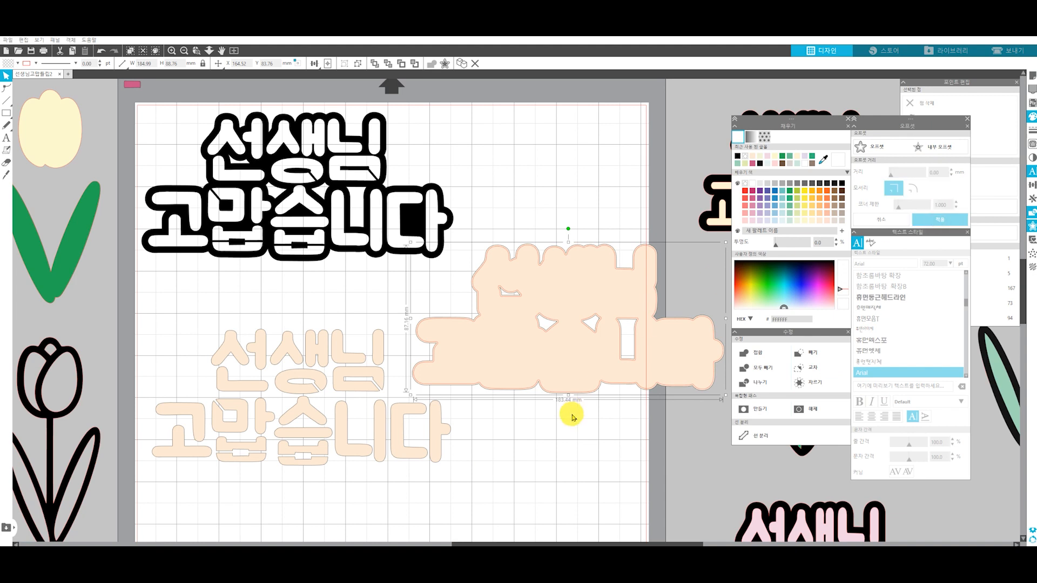
drag(571, 351, 311, 443)
Fill the internal offset shape with pale lavender
click(596, 325)
click(597, 314)
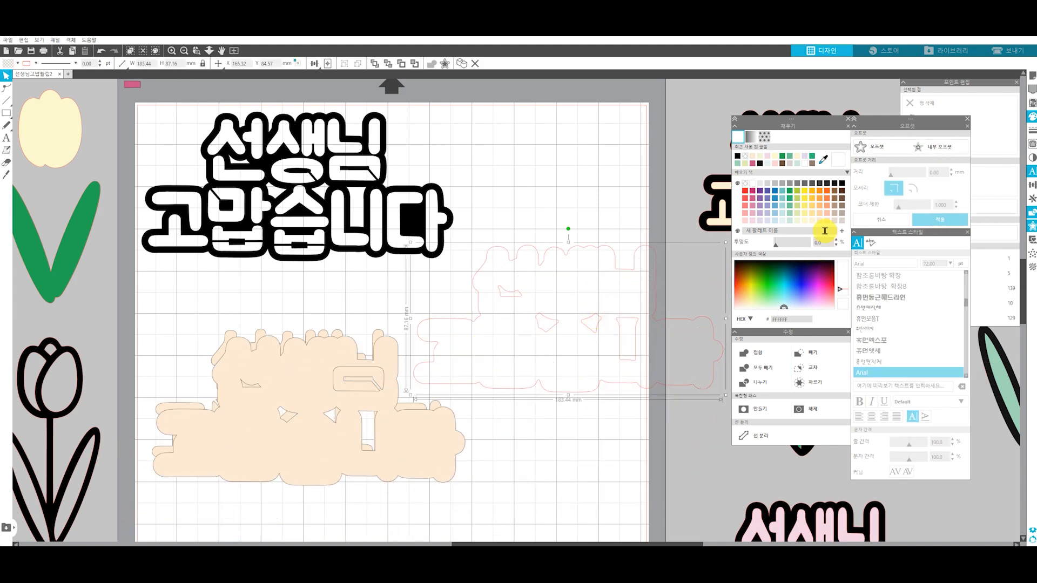
click(771, 227)
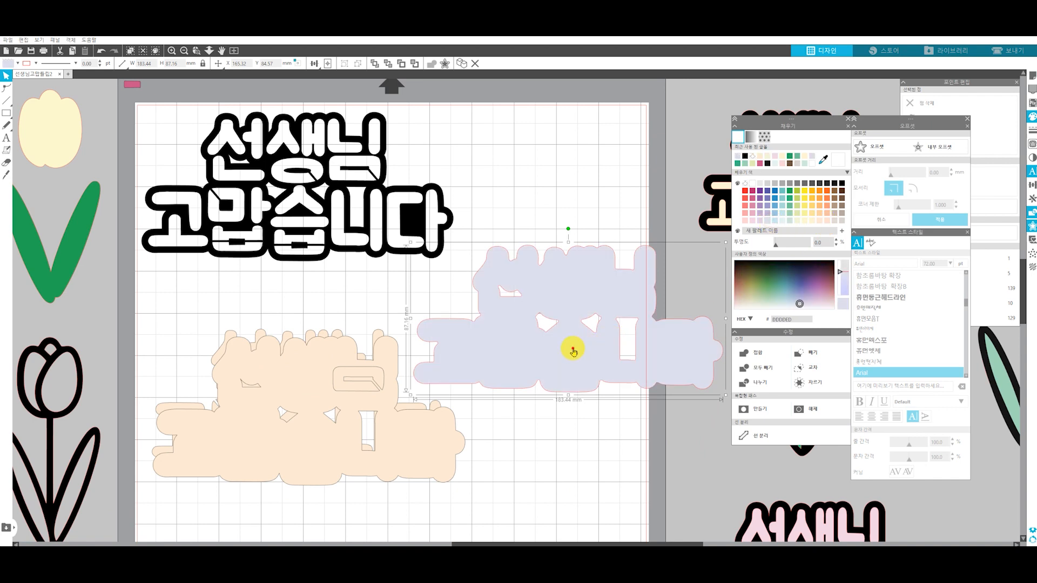
Move the pale lavender inset shape away from the peach backing and delete the peach backing
drag(567, 347, 584, 281)
click(299, 405)
key(Delete)
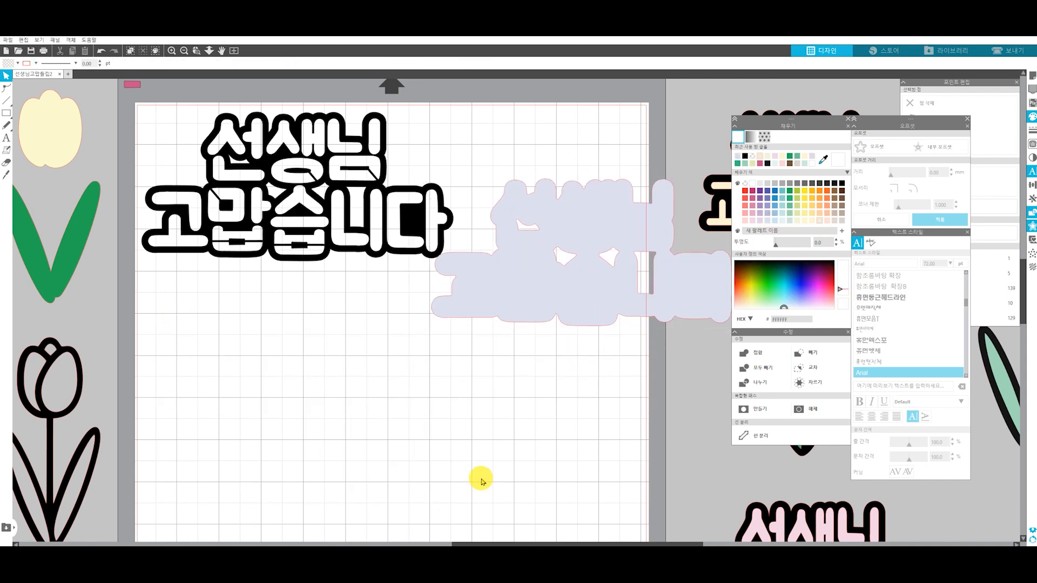
Move the lavender shape over the black lettering layer and align both pieces on their common centre
drag(546, 284, 261, 192)
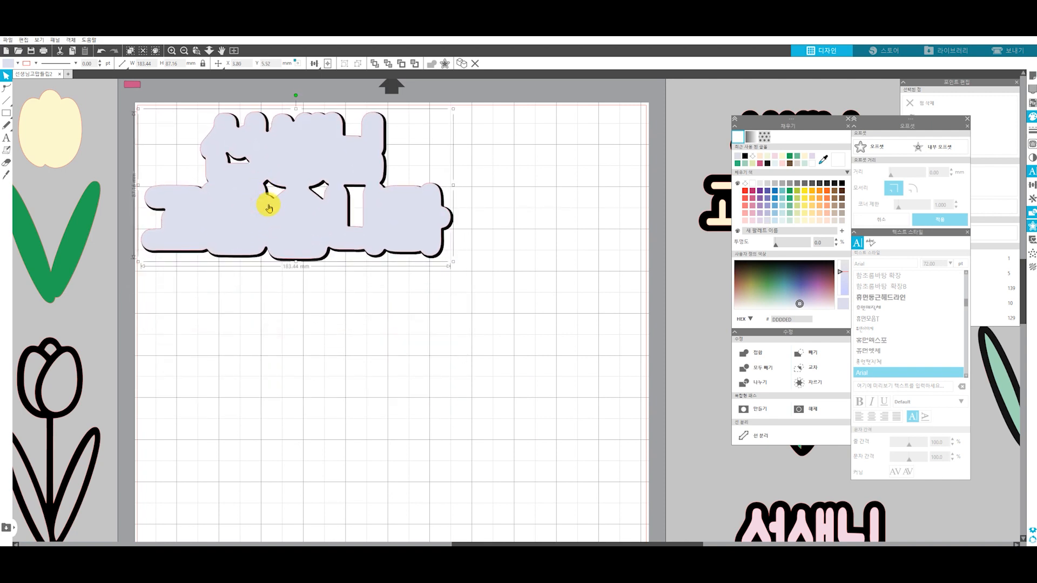
drag(392, 123, 315, 168)
click(338, 65)
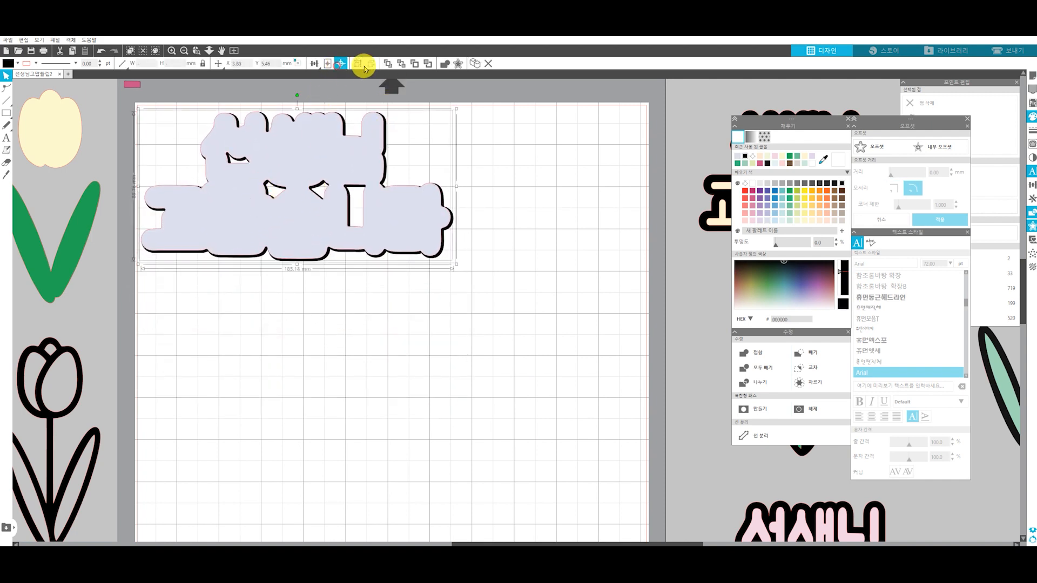
click(363, 64)
click(512, 152)
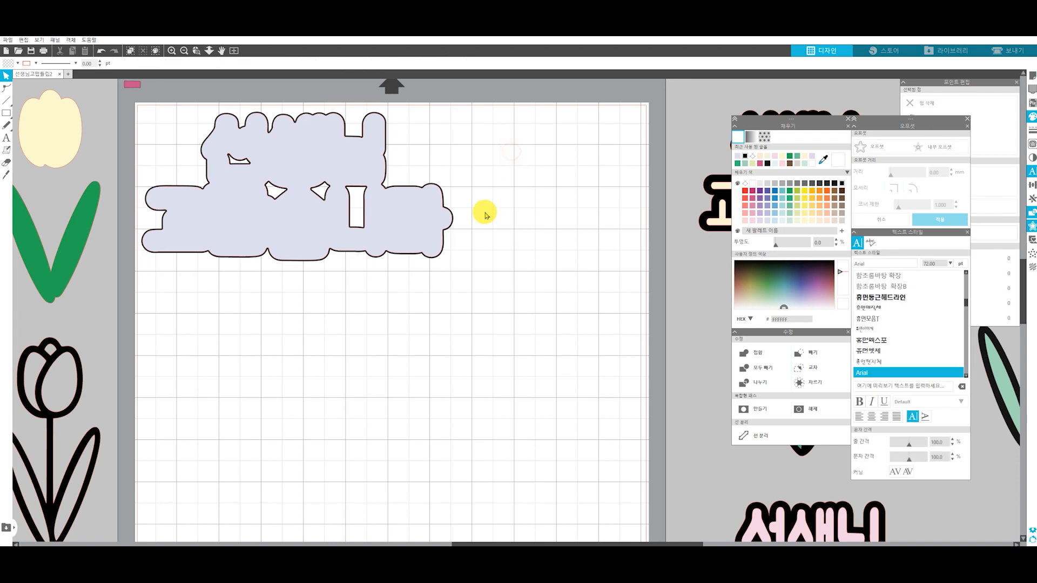
Send the lavender shape behind the black lettering layer
click(275, 161)
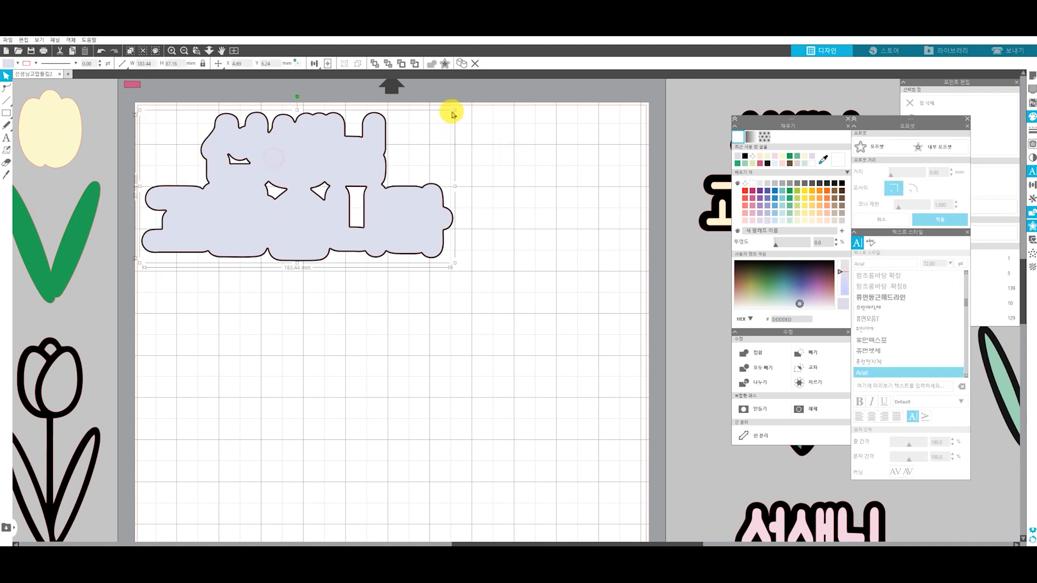
click(379, 65)
click(533, 205)
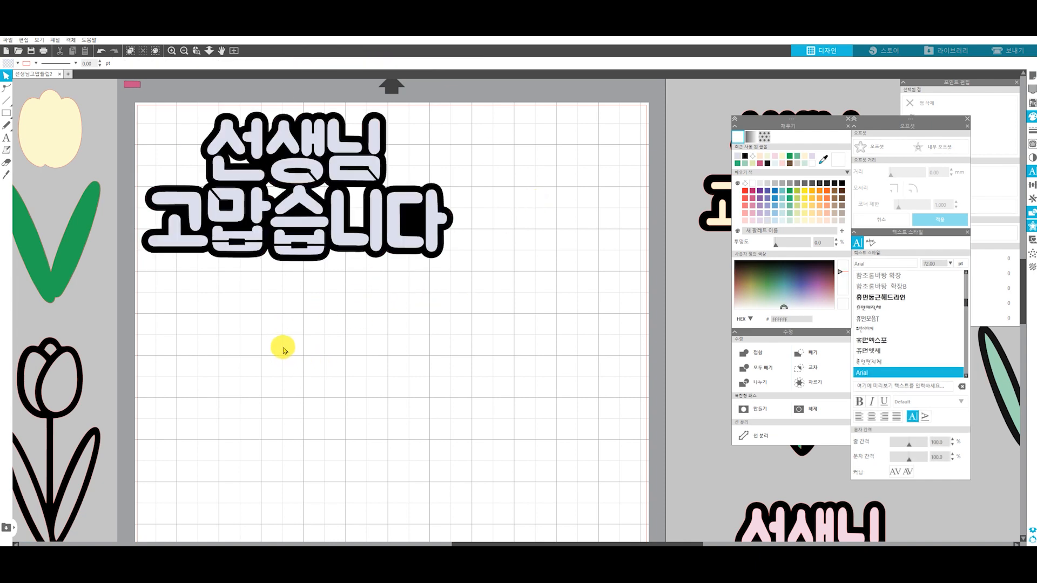
Place a copy of the black tulip outline below the lettering with smart snapping turned off, its tip overlapping the lettering's lower edge
drag(247, 355, 278, 324)
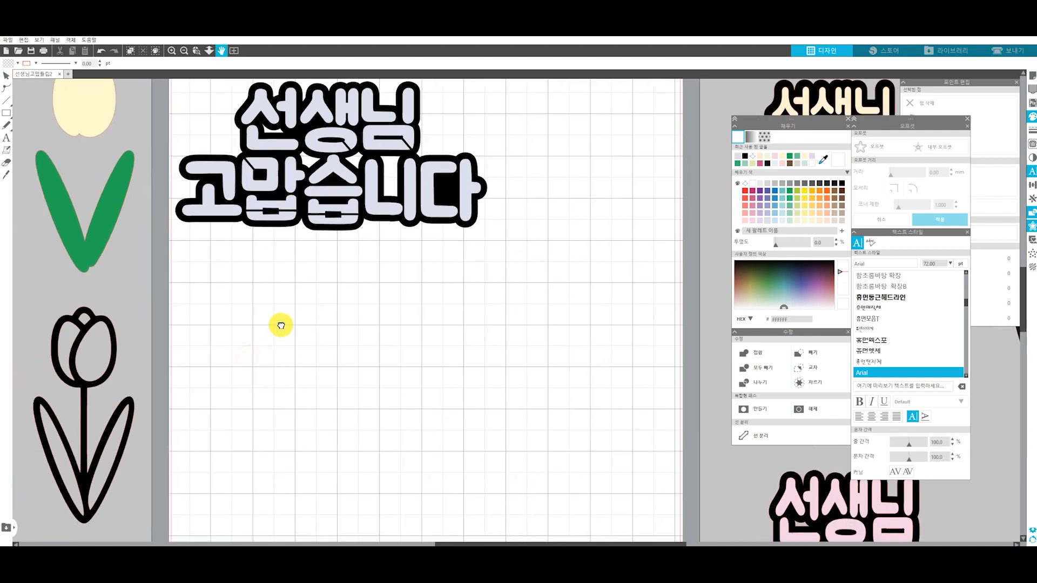
drag(81, 352, 346, 270)
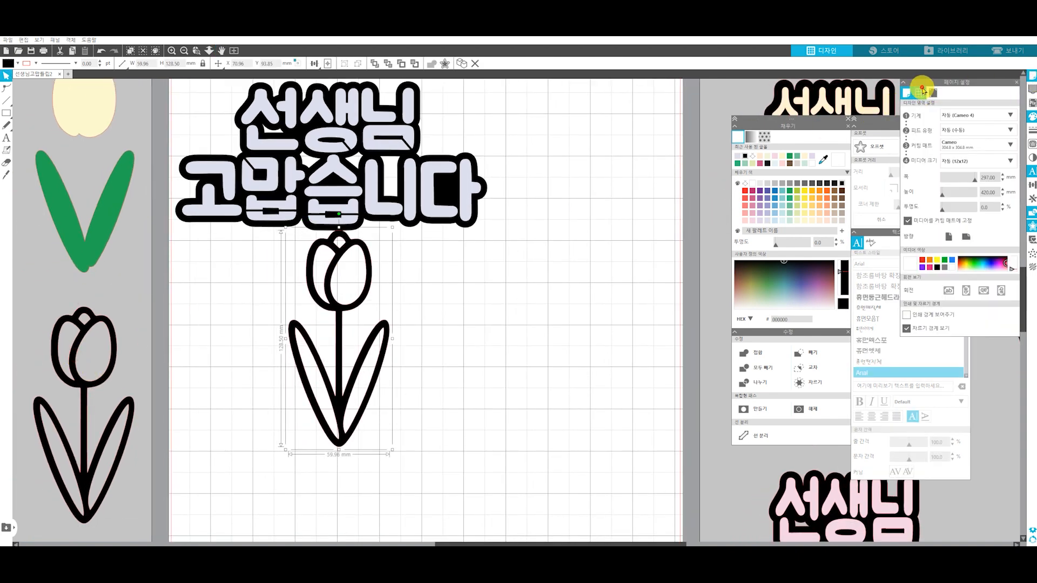
click(920, 93)
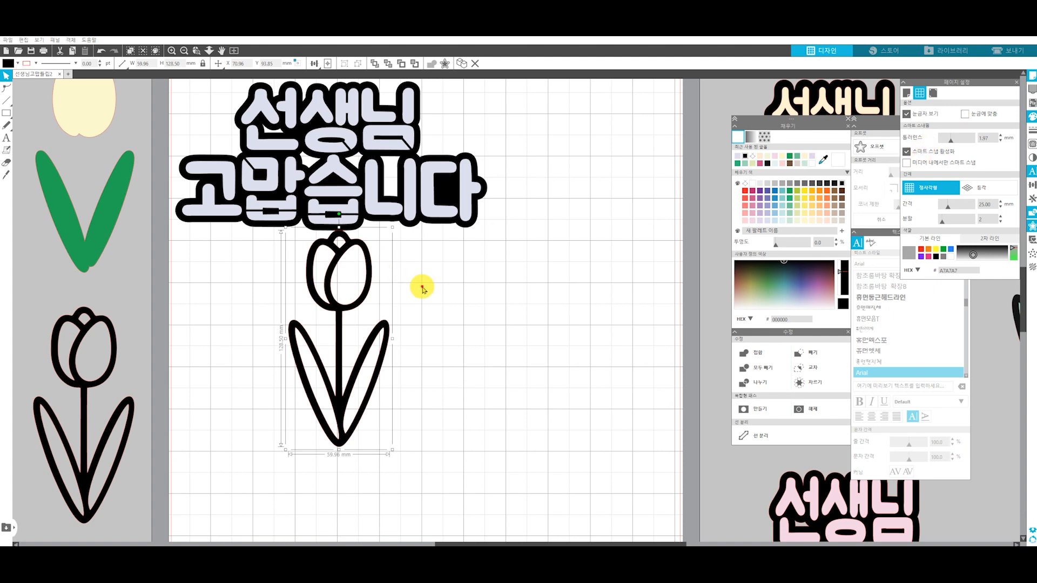
drag(335, 301, 334, 307)
click(467, 257)
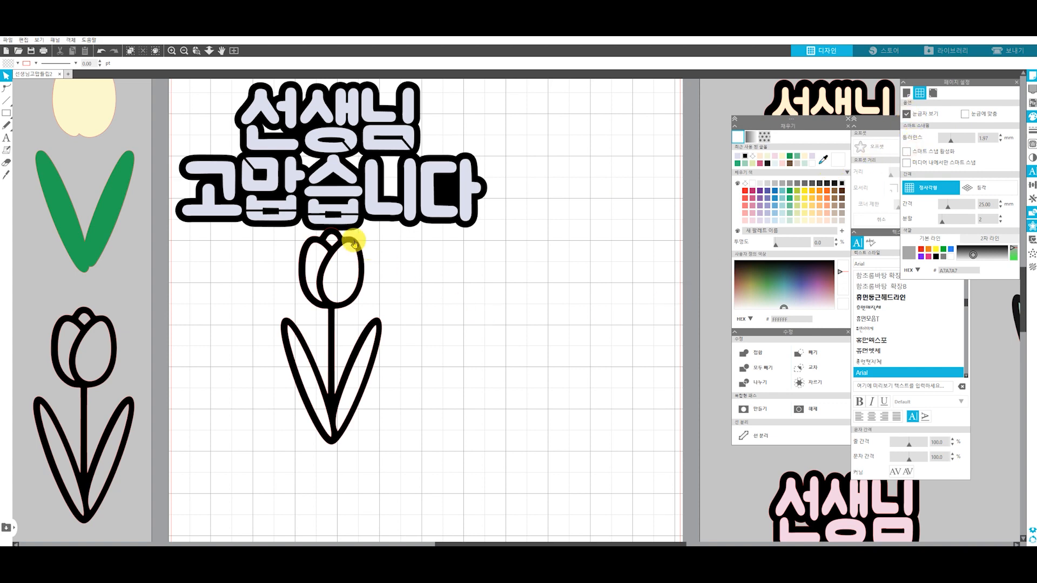
Weld the black lettering layer and the tulip outline into one piece
click(332, 234)
shift+click(361, 223)
right_click(348, 248)
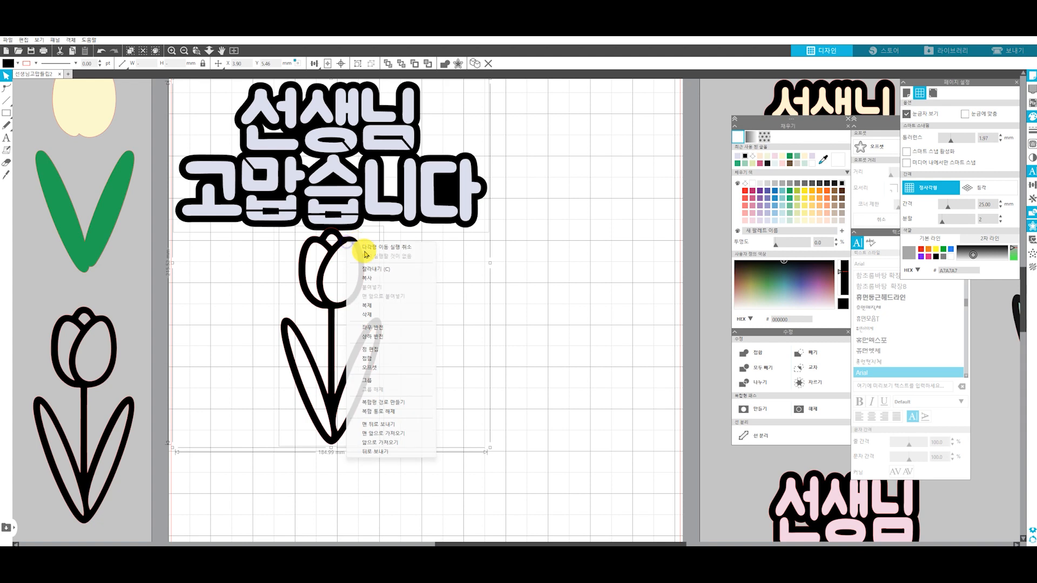
click(384, 359)
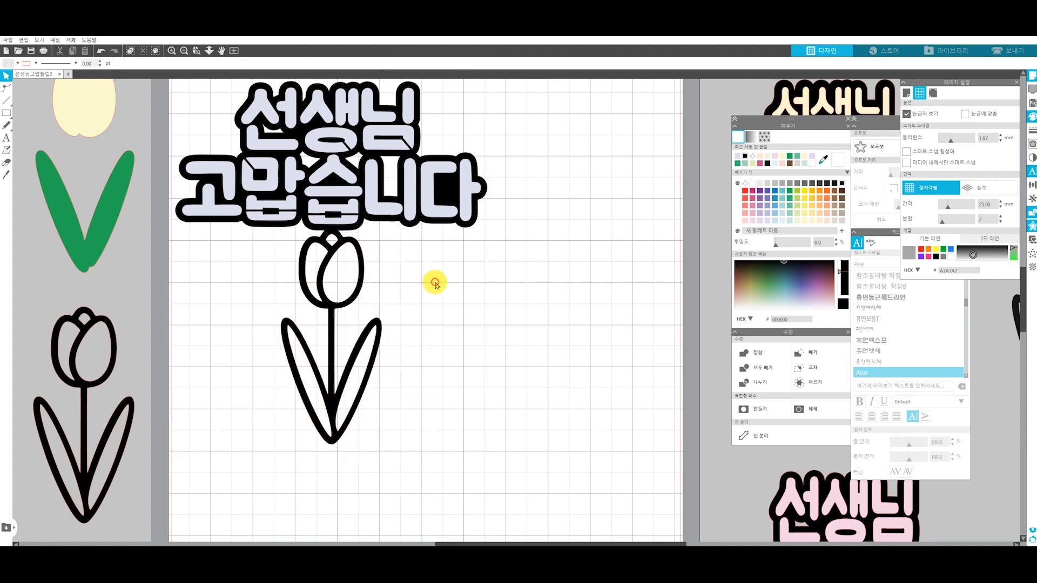
Place copies of the pale yellow flower and the green leaves on the welded tulip outline
drag(71, 101, 358, 261)
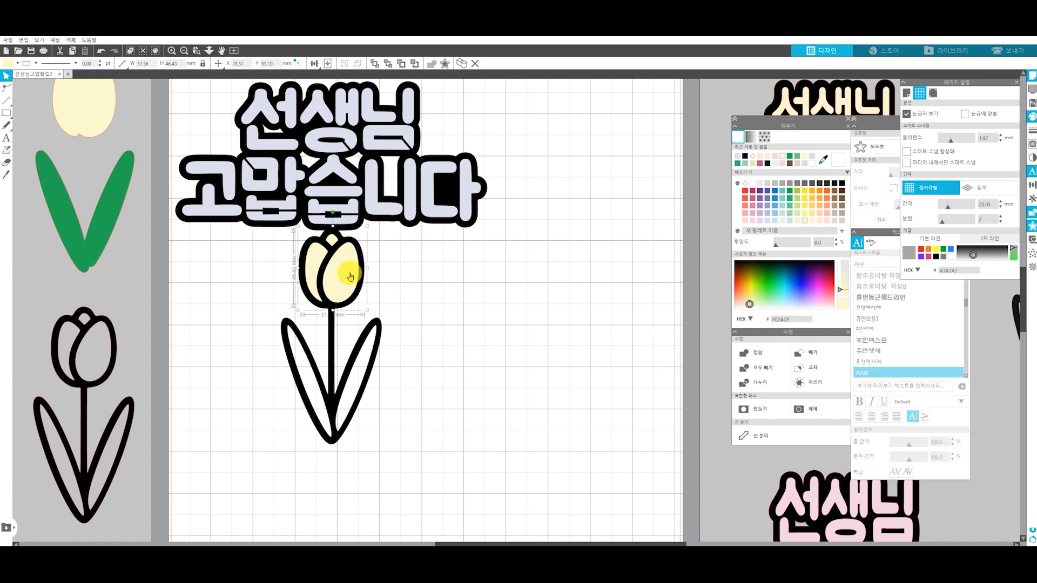
drag(101, 210, 351, 386)
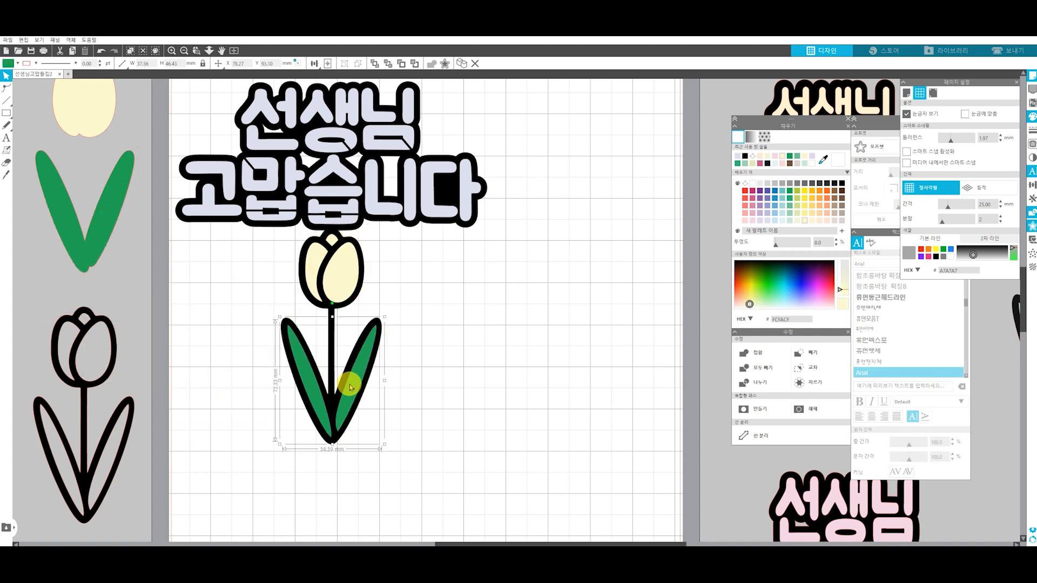
click(411, 305)
Move the complete pink-lettered topper with the peach tulip onto the page, beside the lavender topper
scroll(412, 306, down, 2)
key(space)
drag(468, 356, 231, 169)
scroll(412, 361, up, 2)
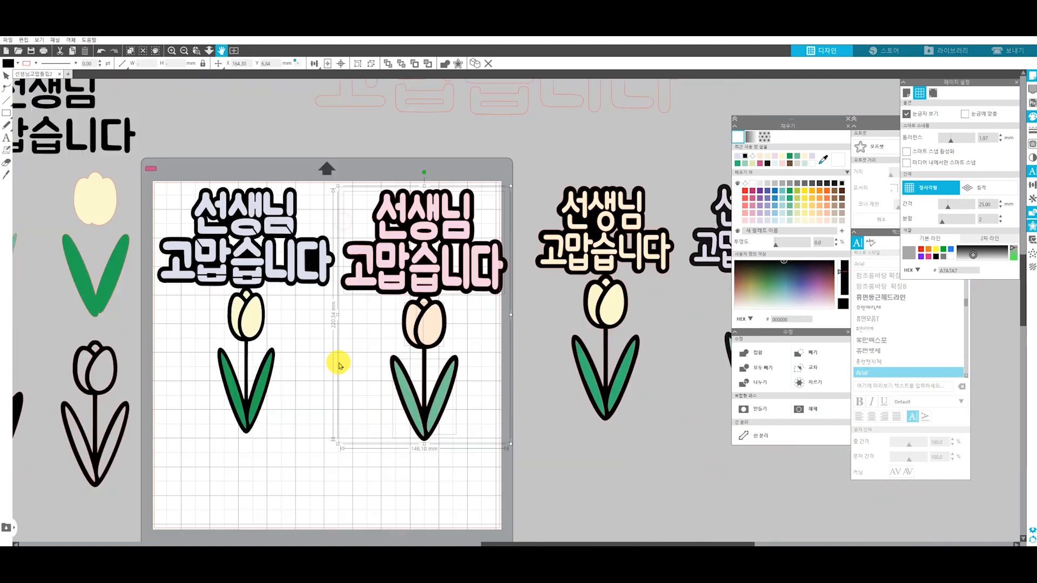
scroll(332, 334, up, 3)
drag(501, 256, 500, 248)
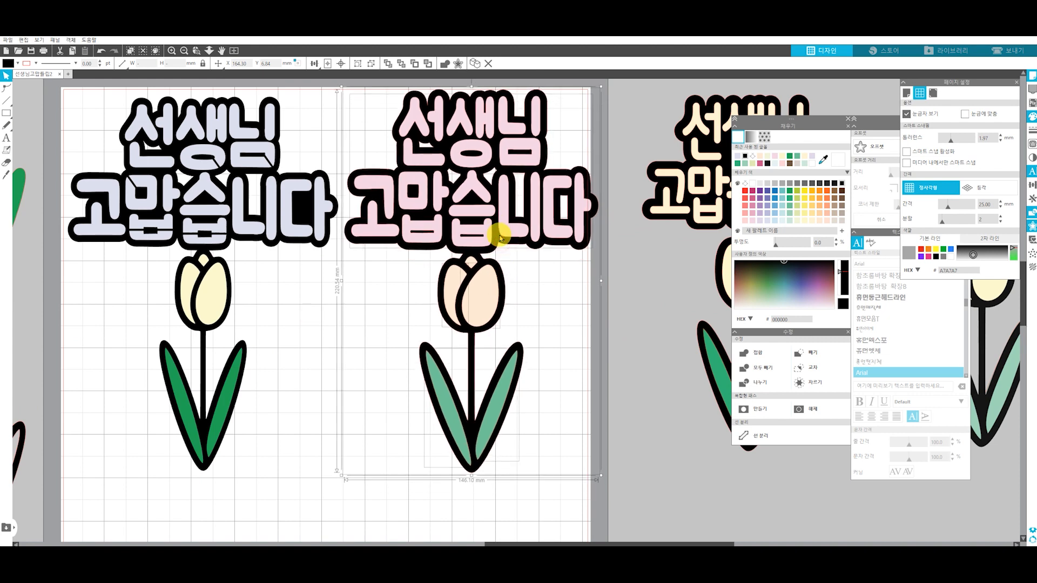
Pull the pink letter pieces and the lavender backing off their black layers for comparison, and put each back in place
drag(439, 193, 335, 340)
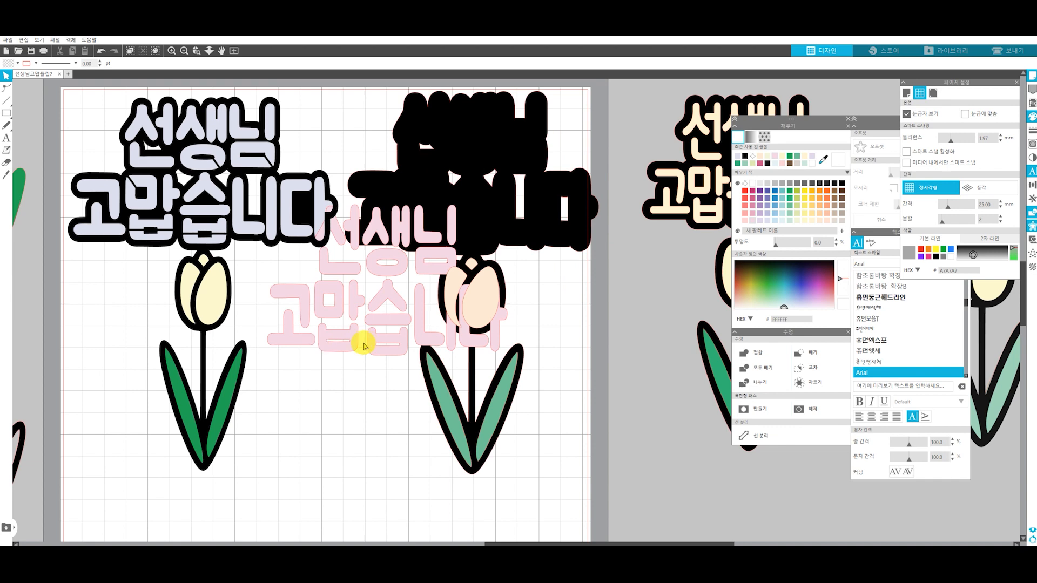
drag(350, 301, 438, 193)
click(398, 348)
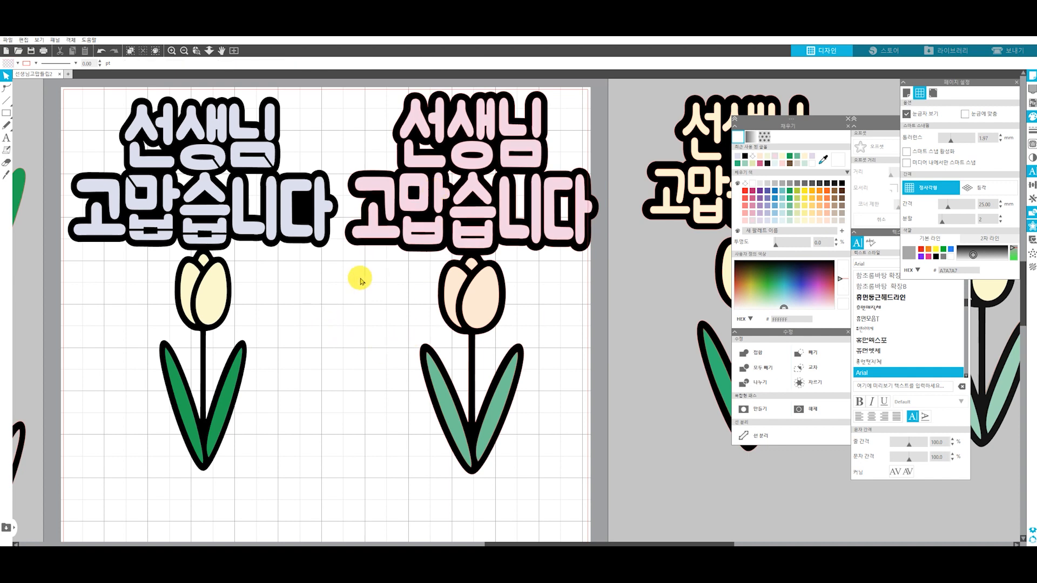
drag(238, 199, 278, 455)
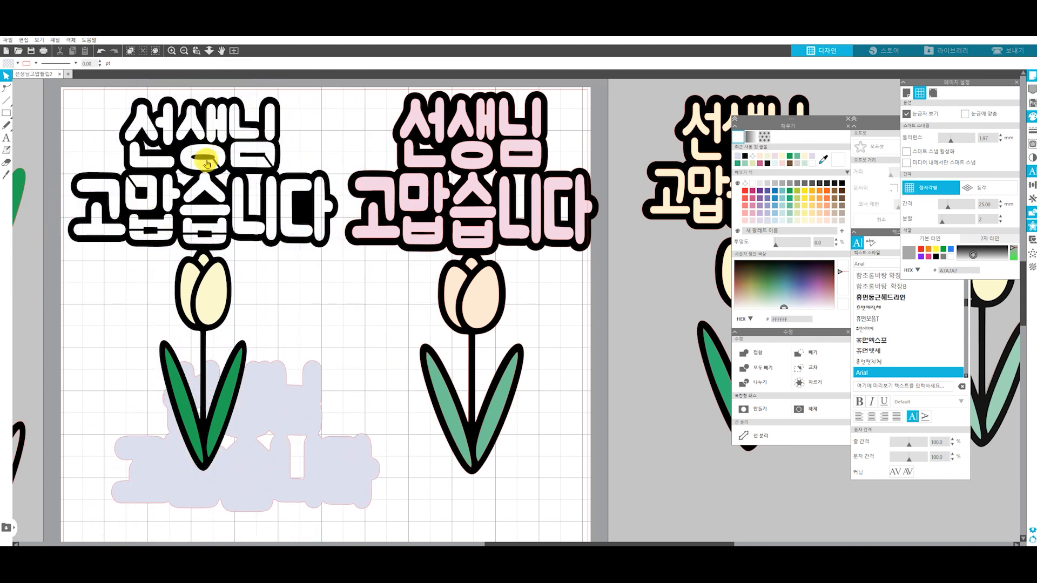
drag(268, 424, 227, 125)
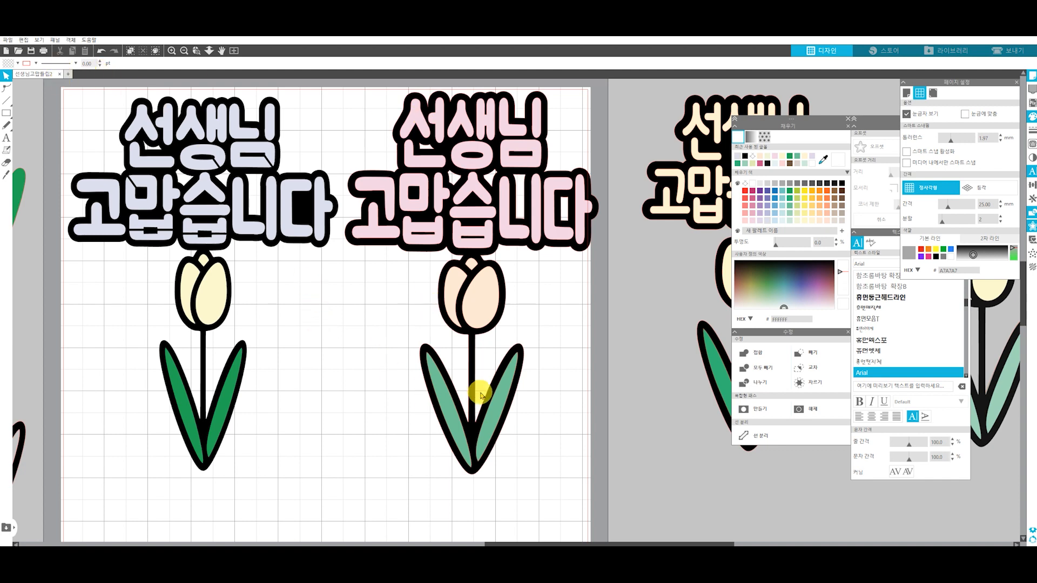
Select both the lavender and the pink toppers on the page together
scroll(479, 389, down, 5)
drag(497, 410, 231, 186)
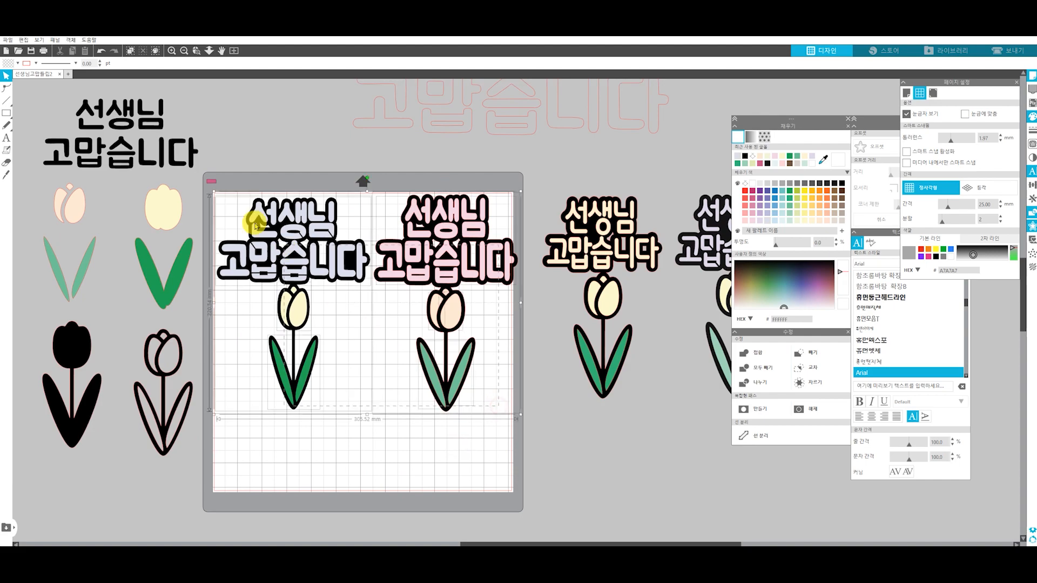